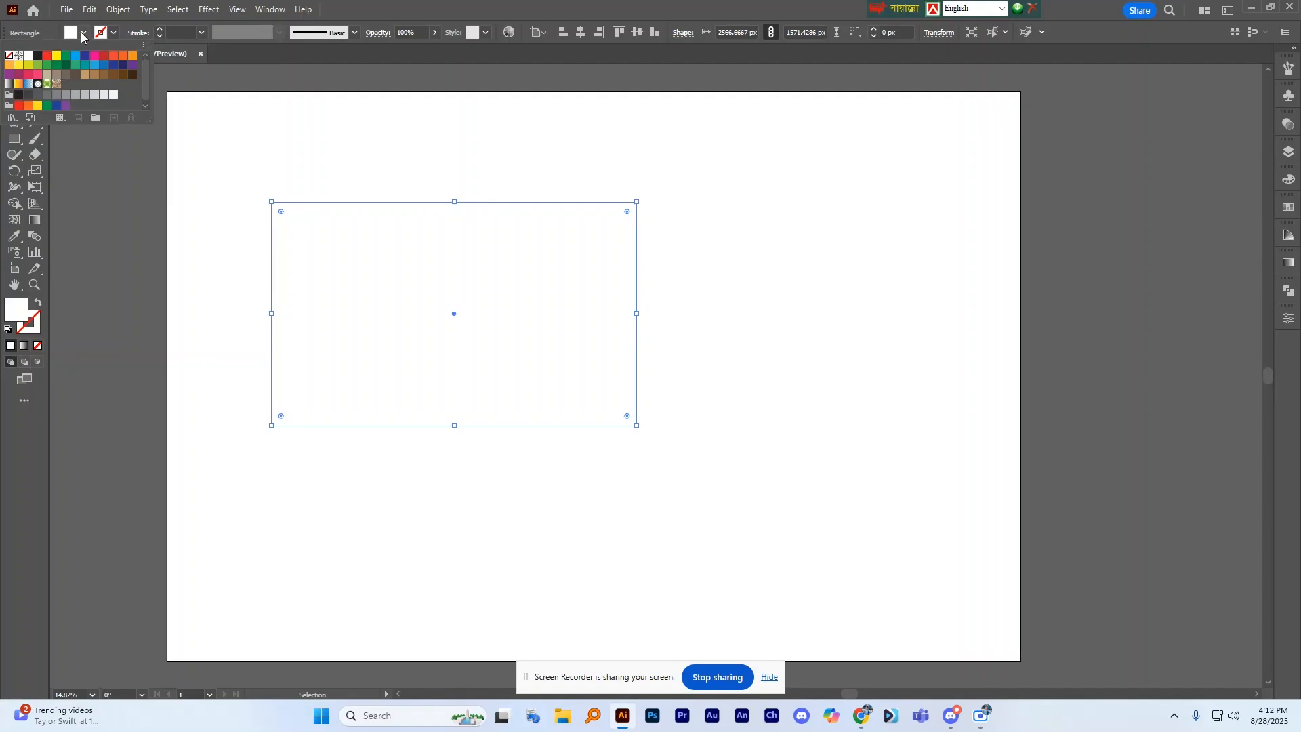
# Fill the rectangle with orange, then scale it down to about 1633 × 1000 px in the artboard's upper-left area
pyautogui.click(132, 56)
pyautogui.click(410, 188)
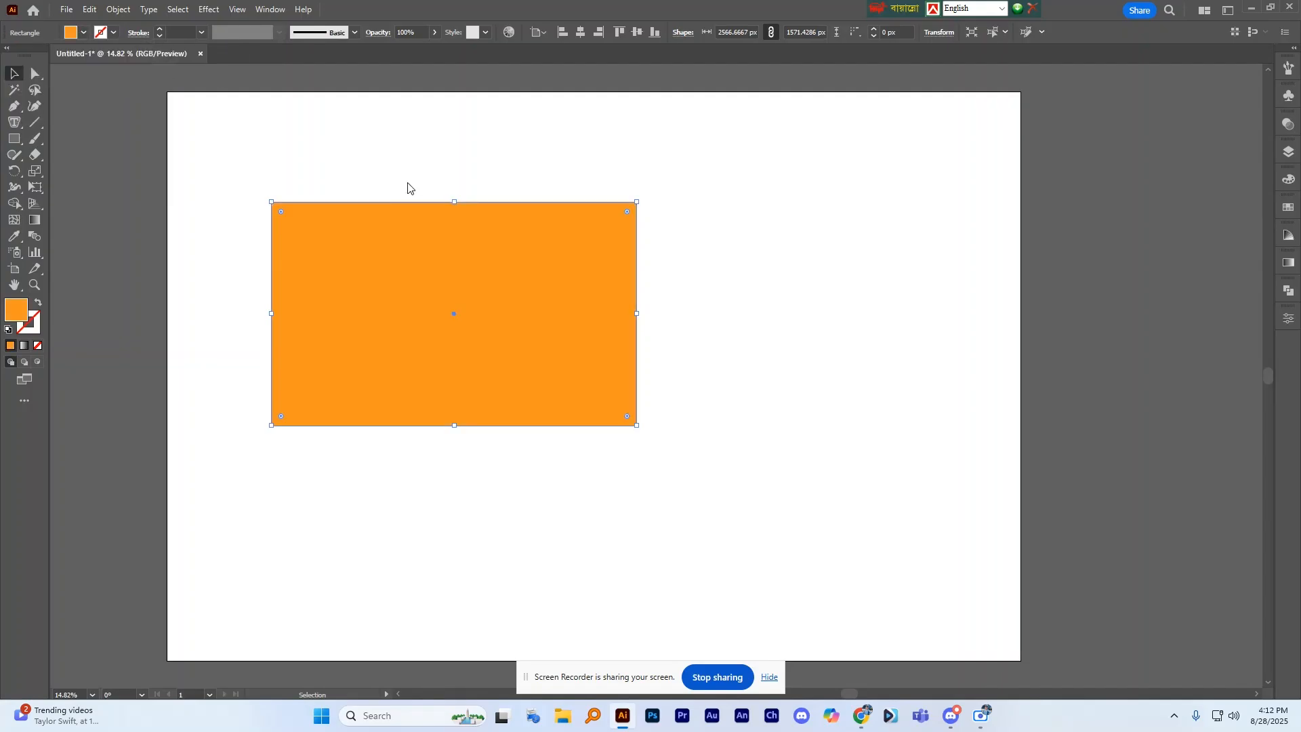
pyautogui.click(407, 165)
pyautogui.moveTo(565, 298); pyautogui.dragTo(450, 239)
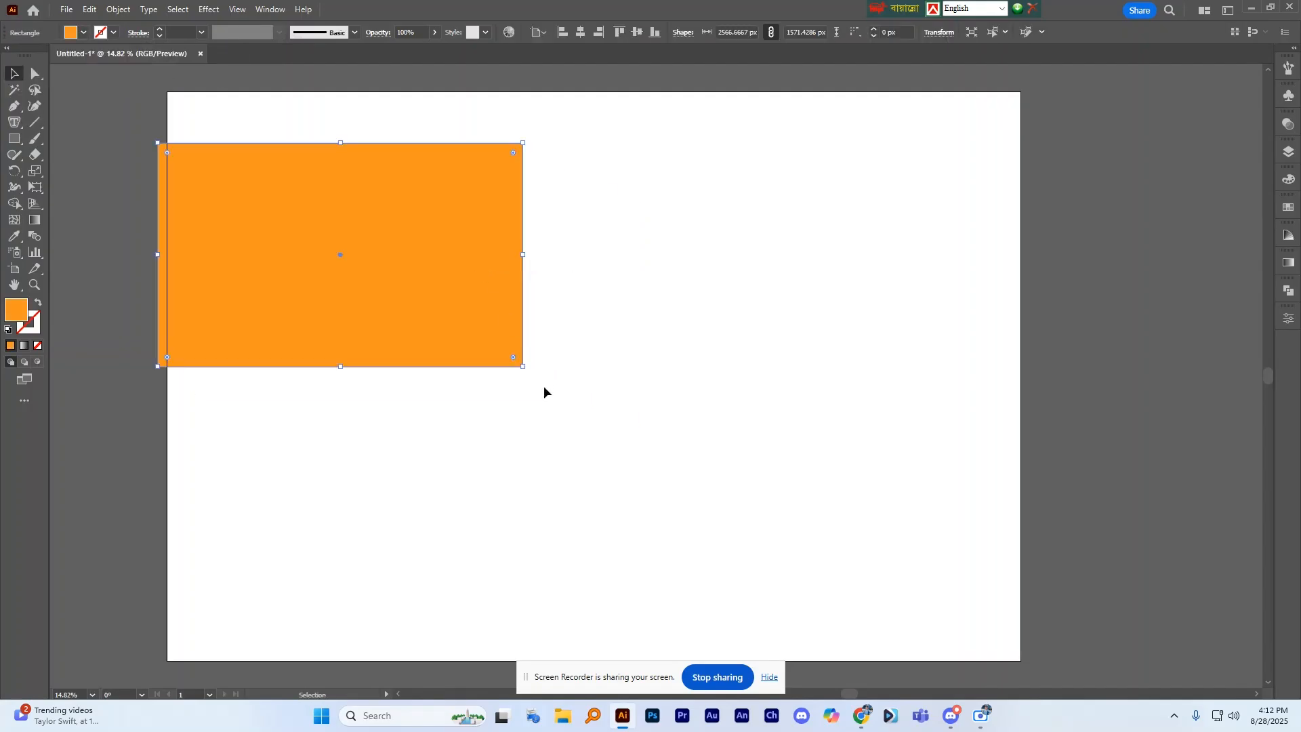
pyautogui.moveTo(520, 370); pyautogui.dragTo(477, 326)
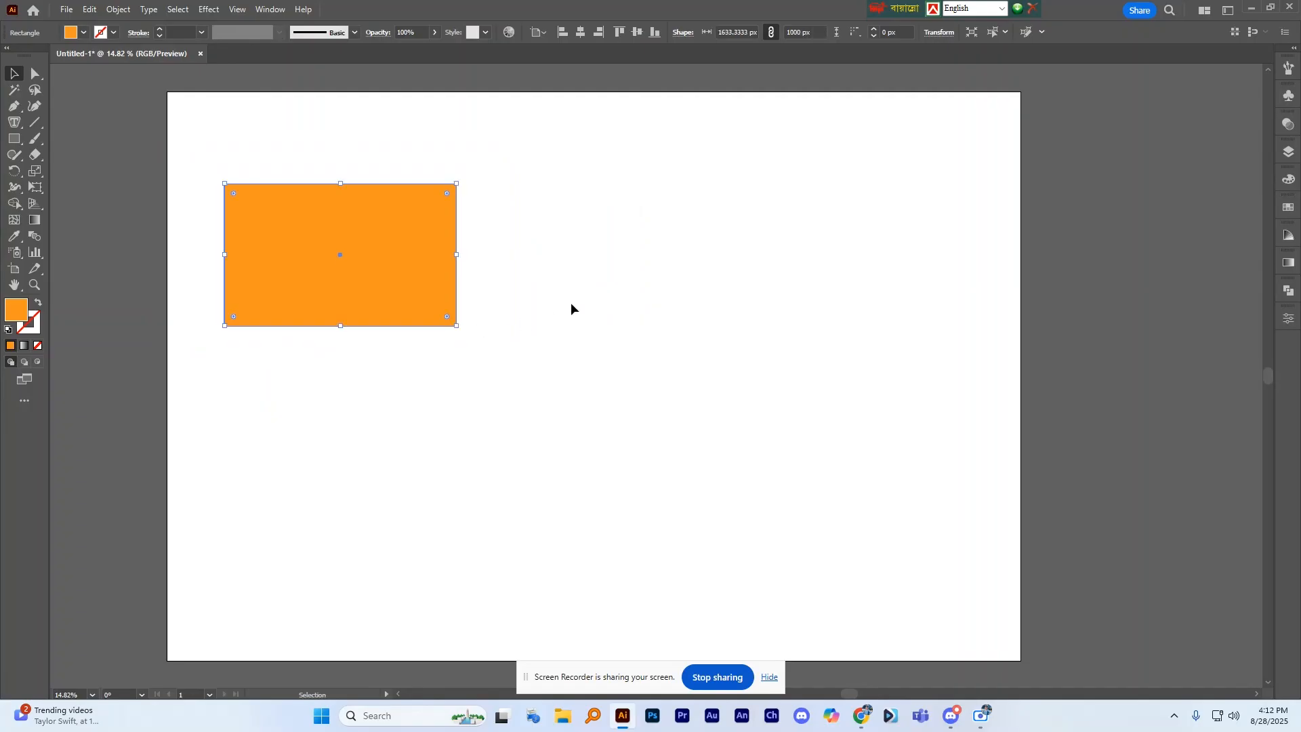
pyautogui.click(572, 308)
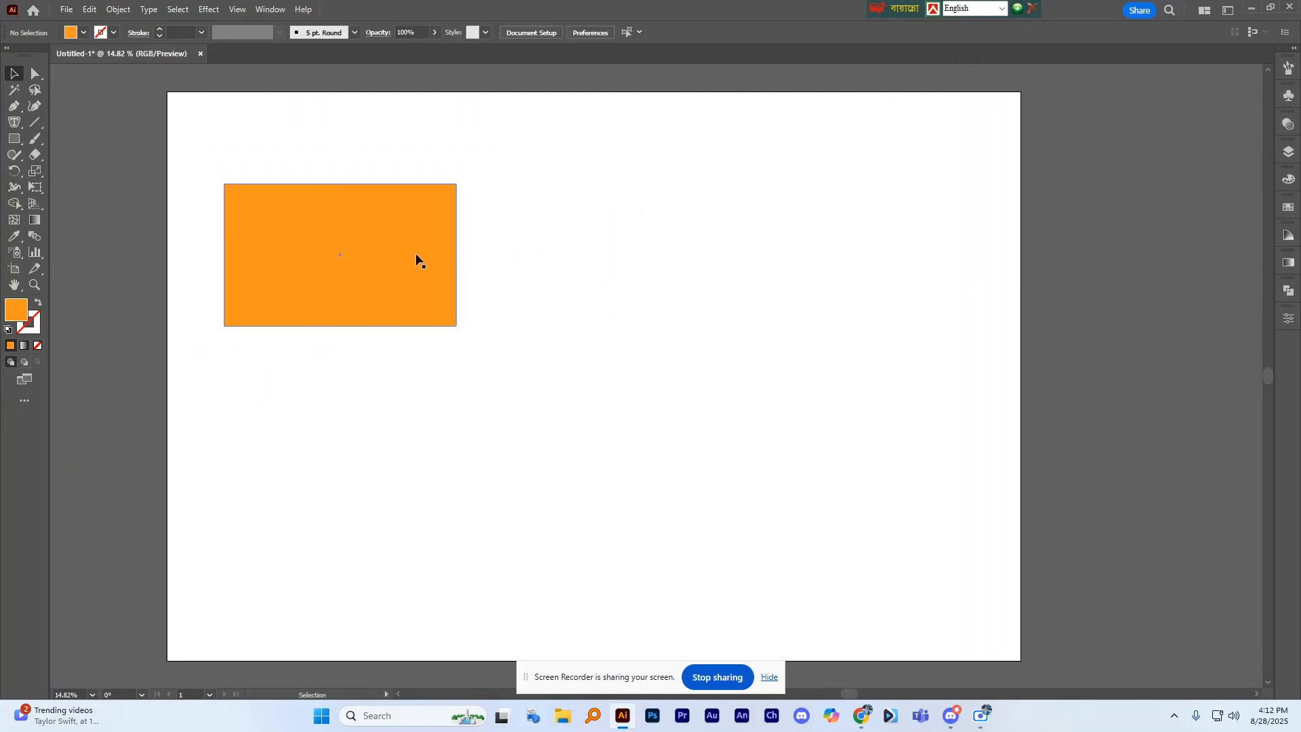
# Duplicate the orange rectangle horizontally to its right, leaving a small gap, and open the Pathfinder options
pyautogui.moveTo(395, 263); pyautogui.dragTo(673, 261)
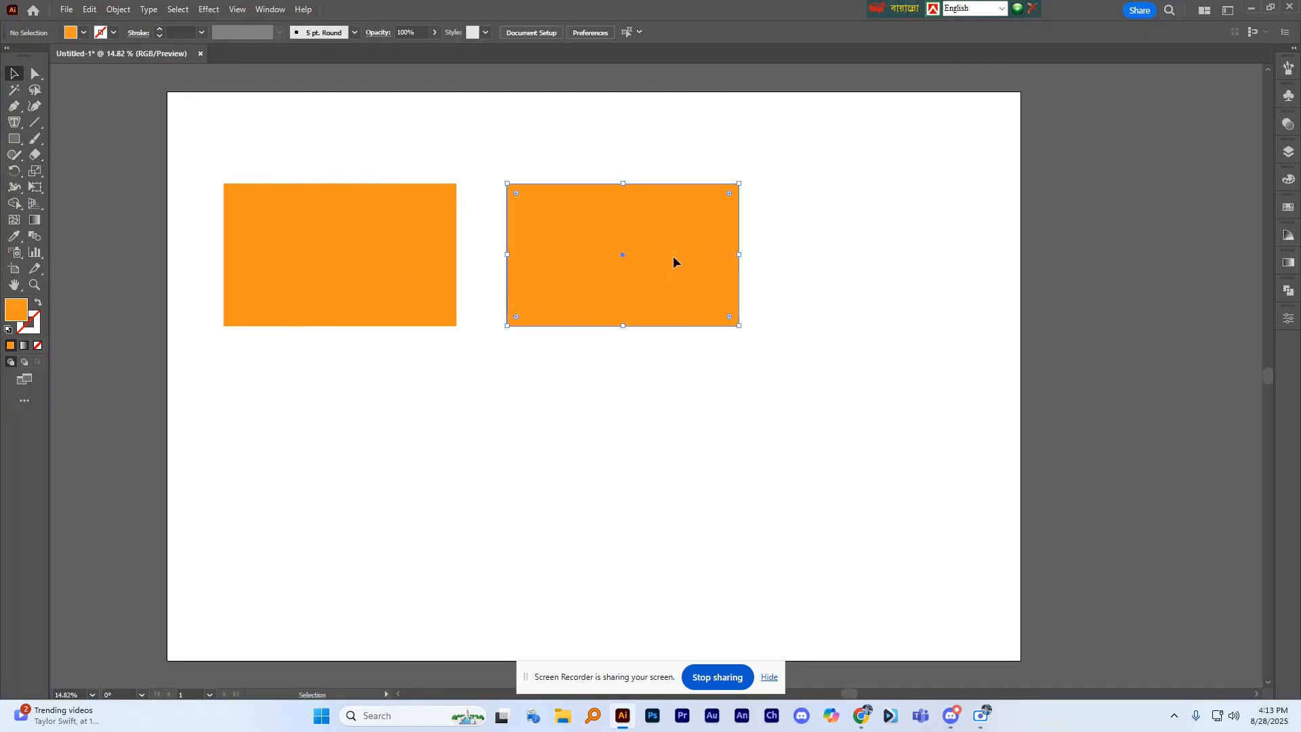
pyautogui.click(1289, 291)
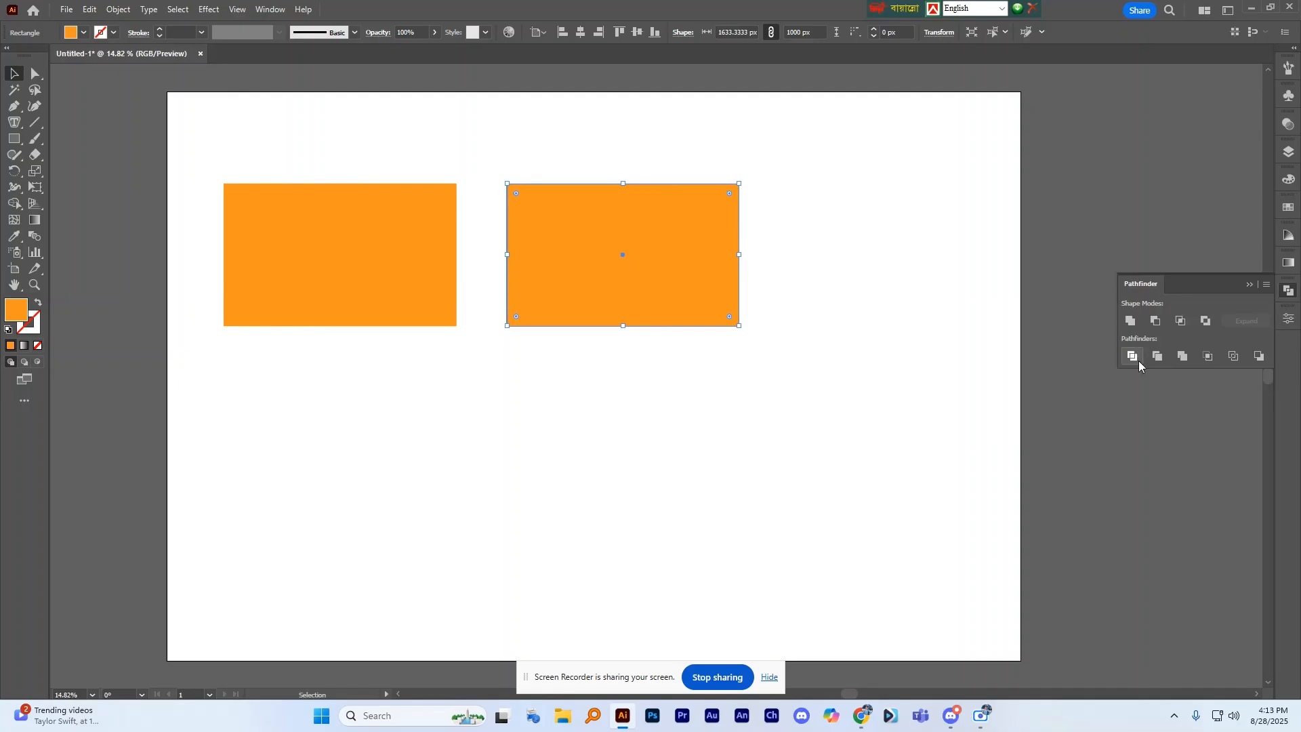
# Fill the duplicated rectangle with bright pink and shift it slightly up and to the right
pyautogui.click(83, 33)
pyautogui.click(94, 56)
pyautogui.press('Escape')
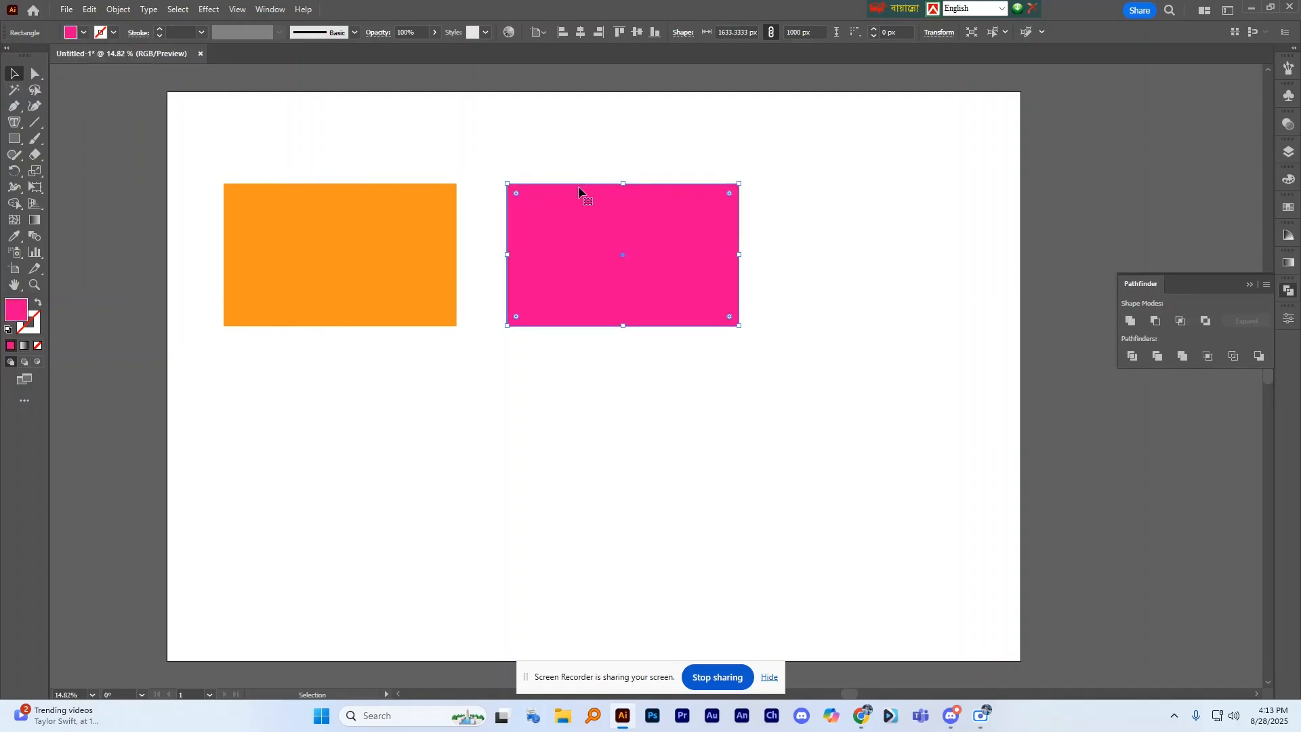
pyautogui.click(594, 168)
pyautogui.moveTo(607, 217); pyautogui.dragTo(614, 211)
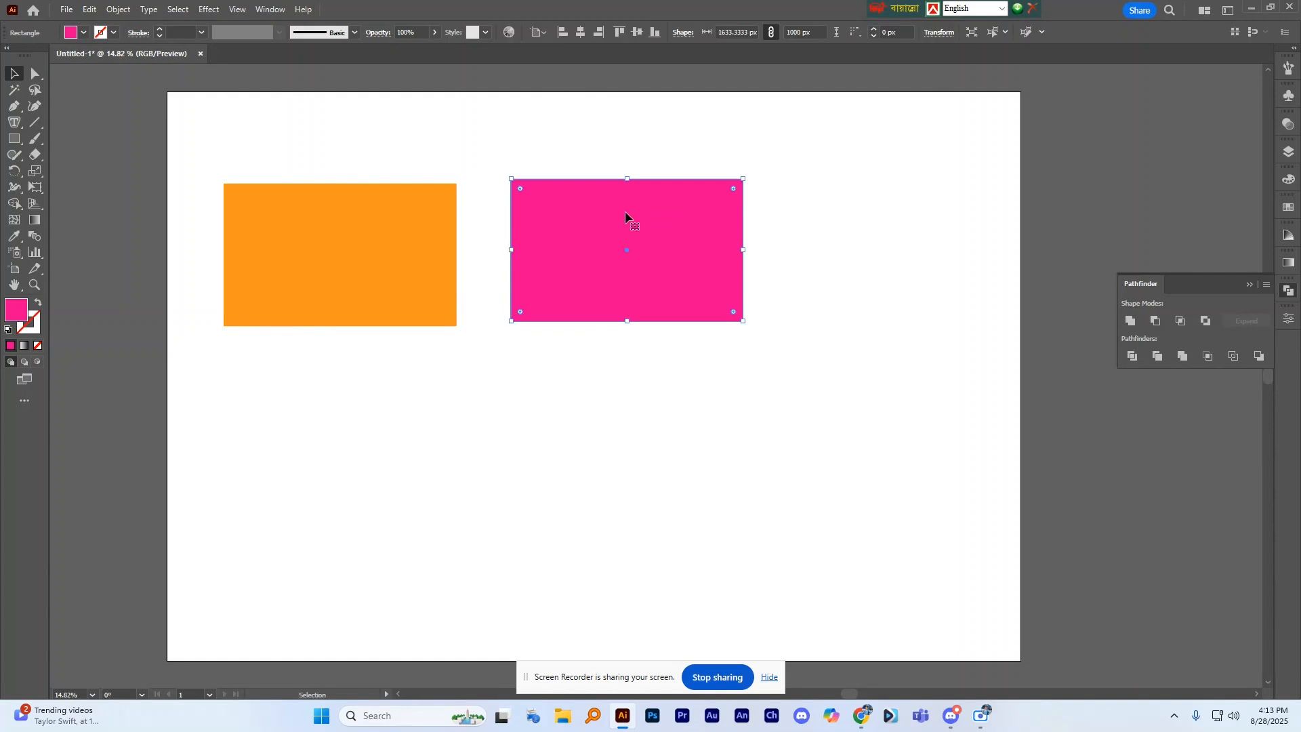
# Move the pink rectangle left so it covers the right part of the orange one, with their top edges aligned
pyautogui.click(302, 196)
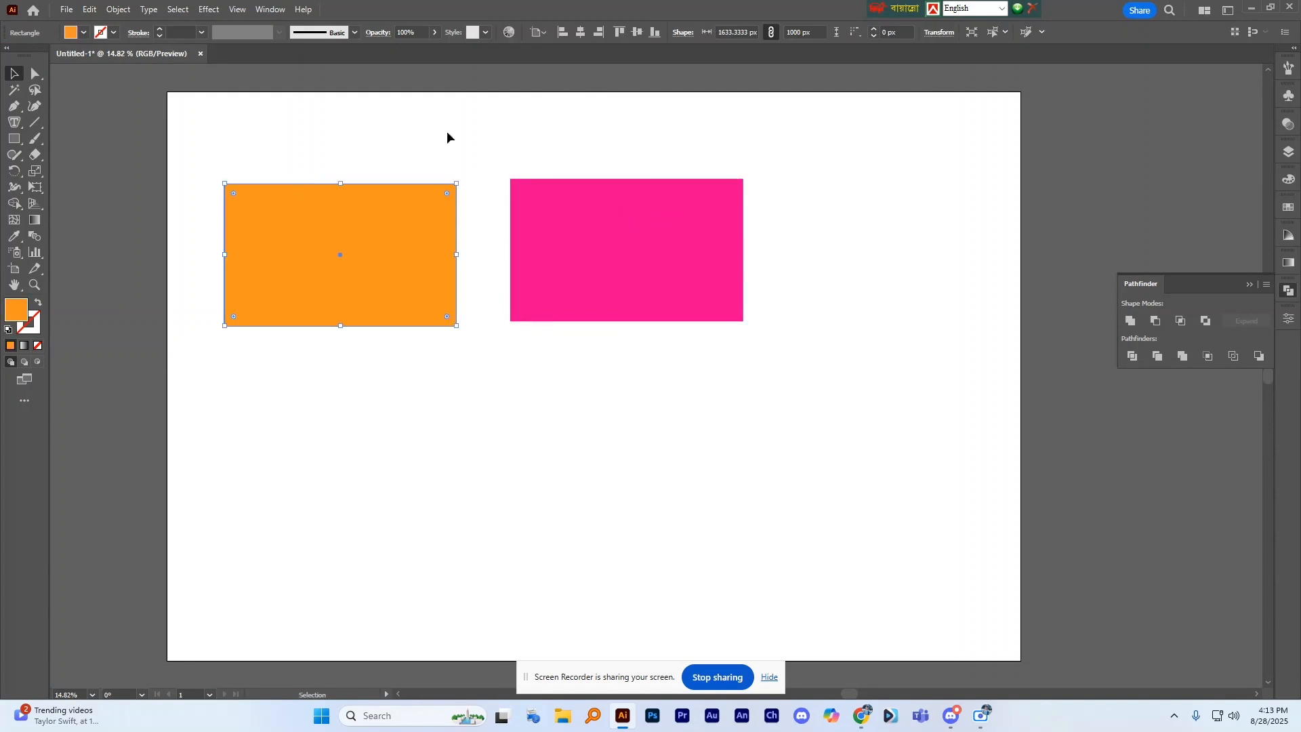
pyautogui.click(417, 125)
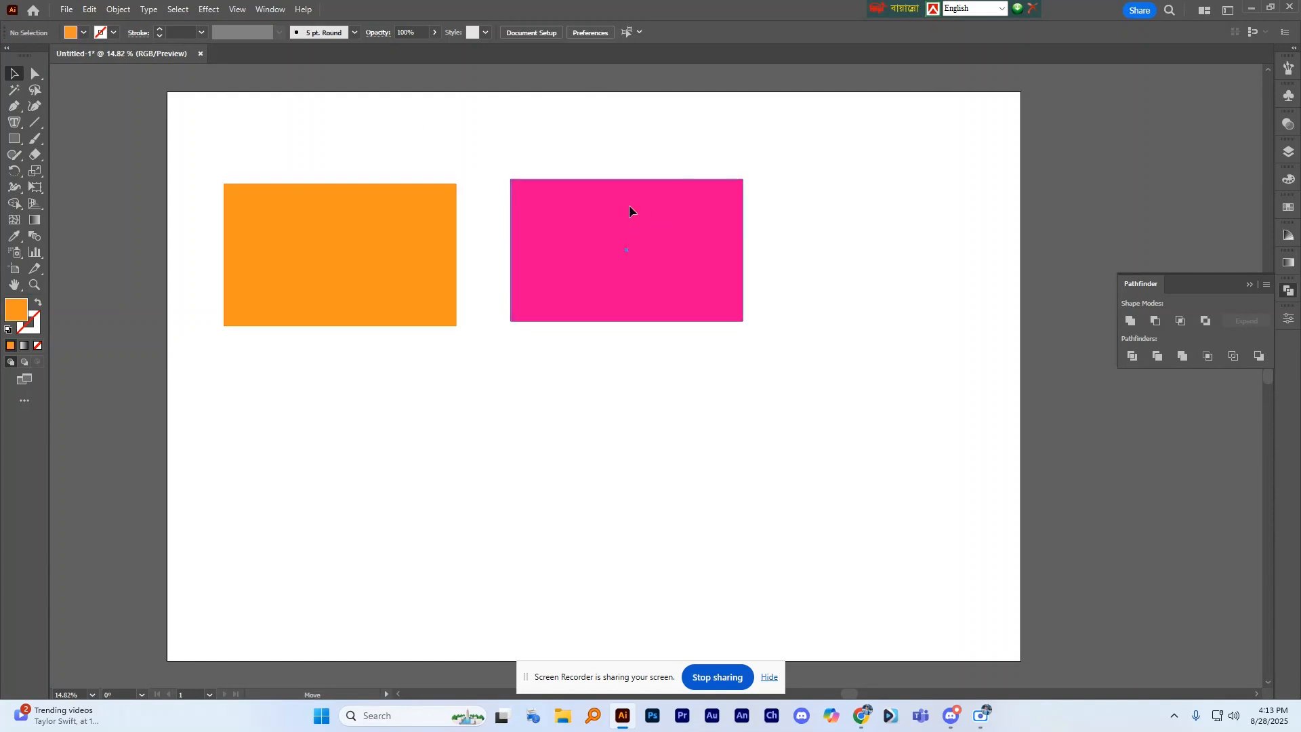
pyautogui.moveTo(629, 204); pyautogui.dragTo(506, 210)
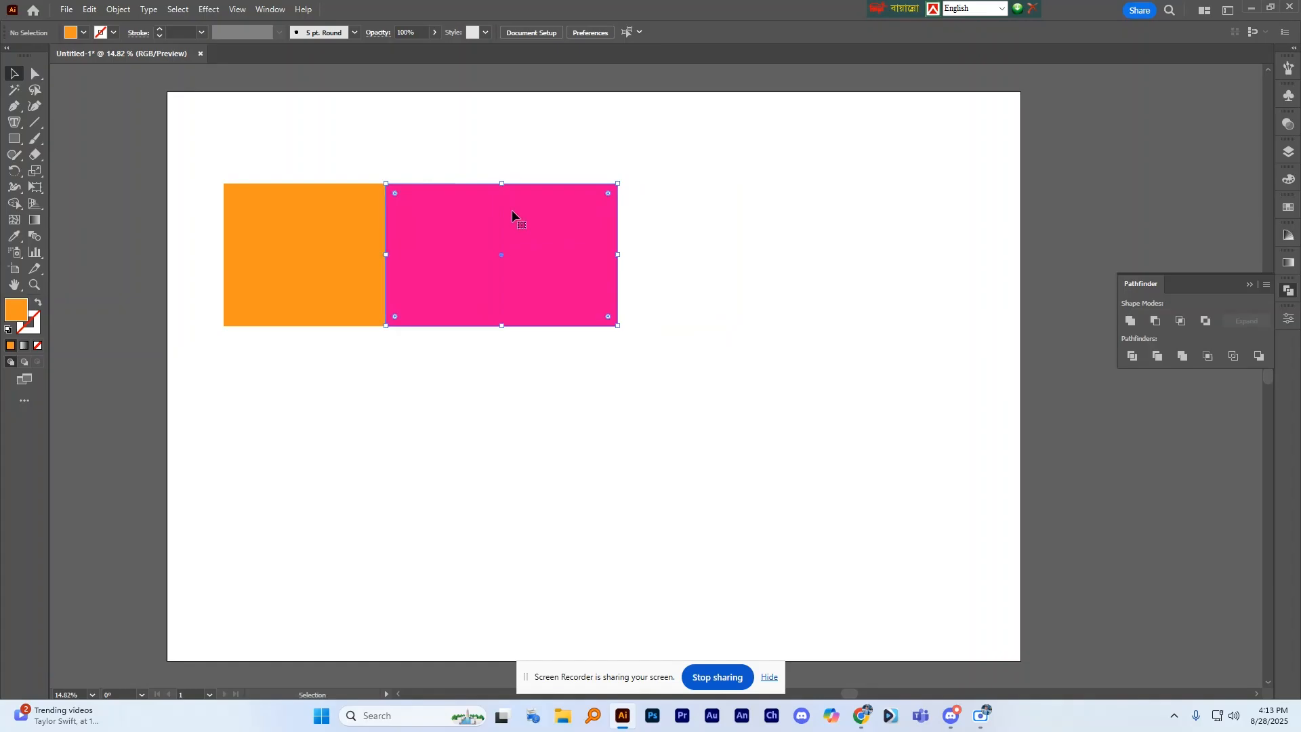
pyautogui.click(355, 131)
pyautogui.hotkey('ctrl', 'z')
pyautogui.moveTo(755, 233); pyautogui.dragTo(575, 232)
# Try Minus Front on both rectangles to cut the pink shape out of the orange one
pyautogui.moveTo(326, 134); pyautogui.dragTo(560, 325)
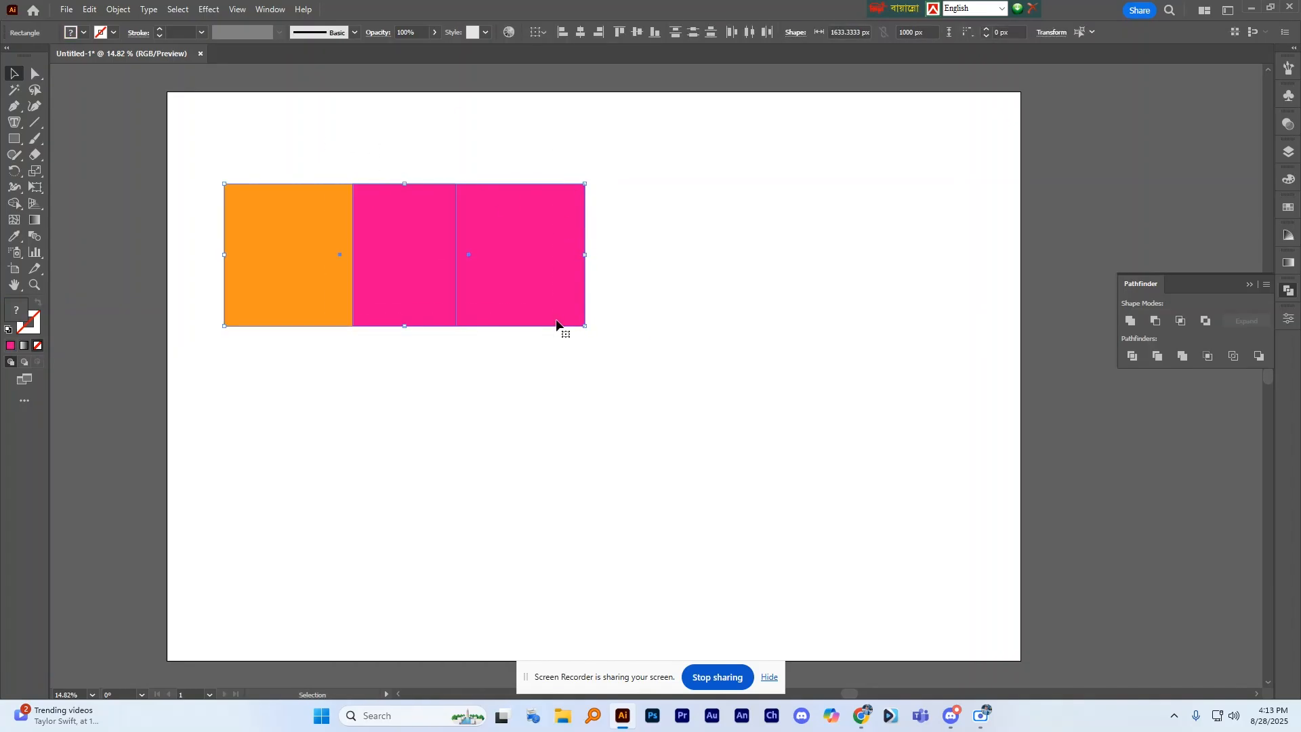
pyautogui.click(1157, 320)
pyautogui.click(474, 171)
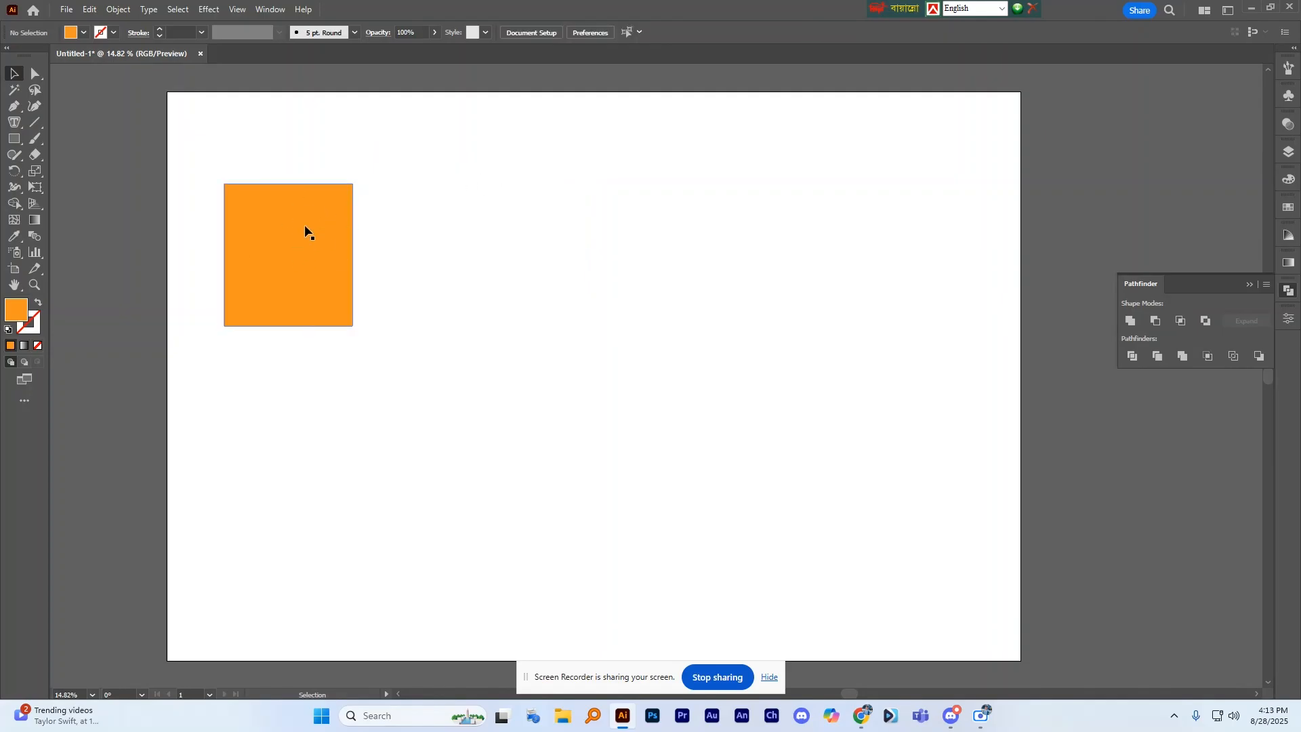
pyautogui.hotkey('ctrl', 'z')
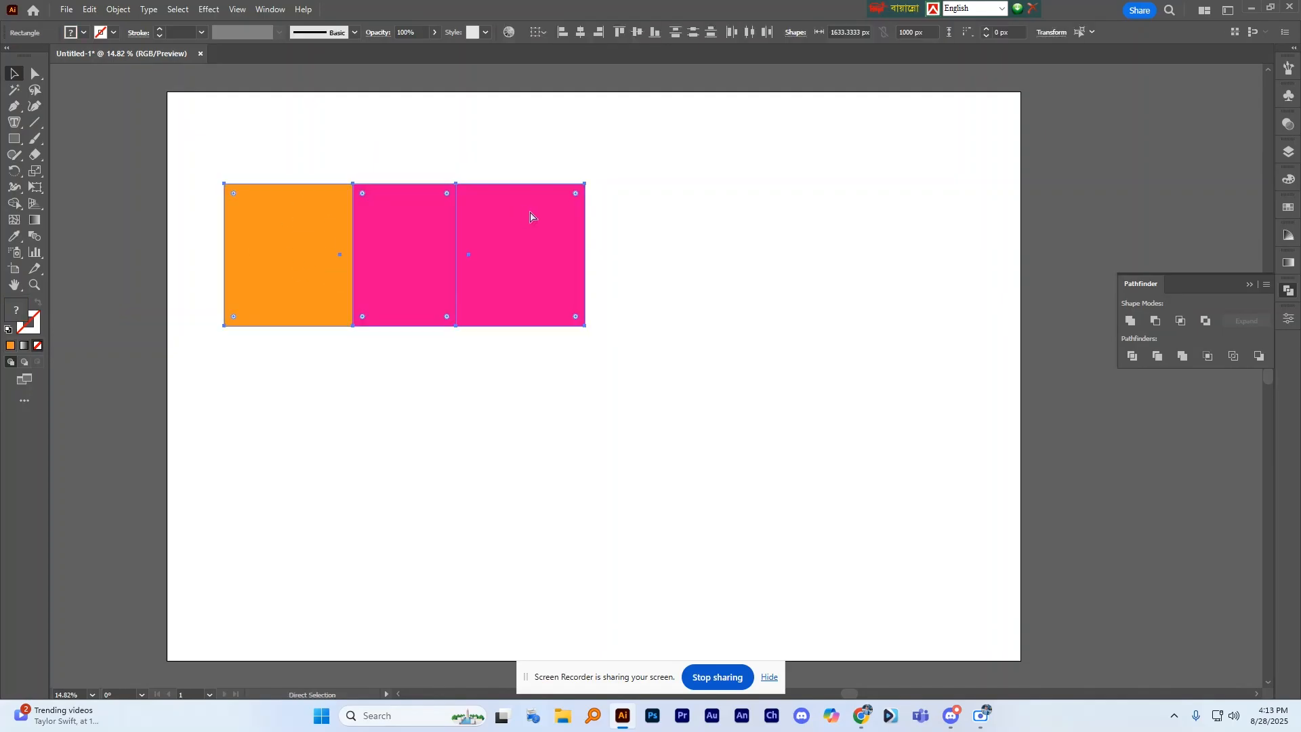
# Separate the two rectangles, then move the orange one right so its right part lies beneath the pink one
pyautogui.click(604, 225)
pyautogui.click(515, 226)
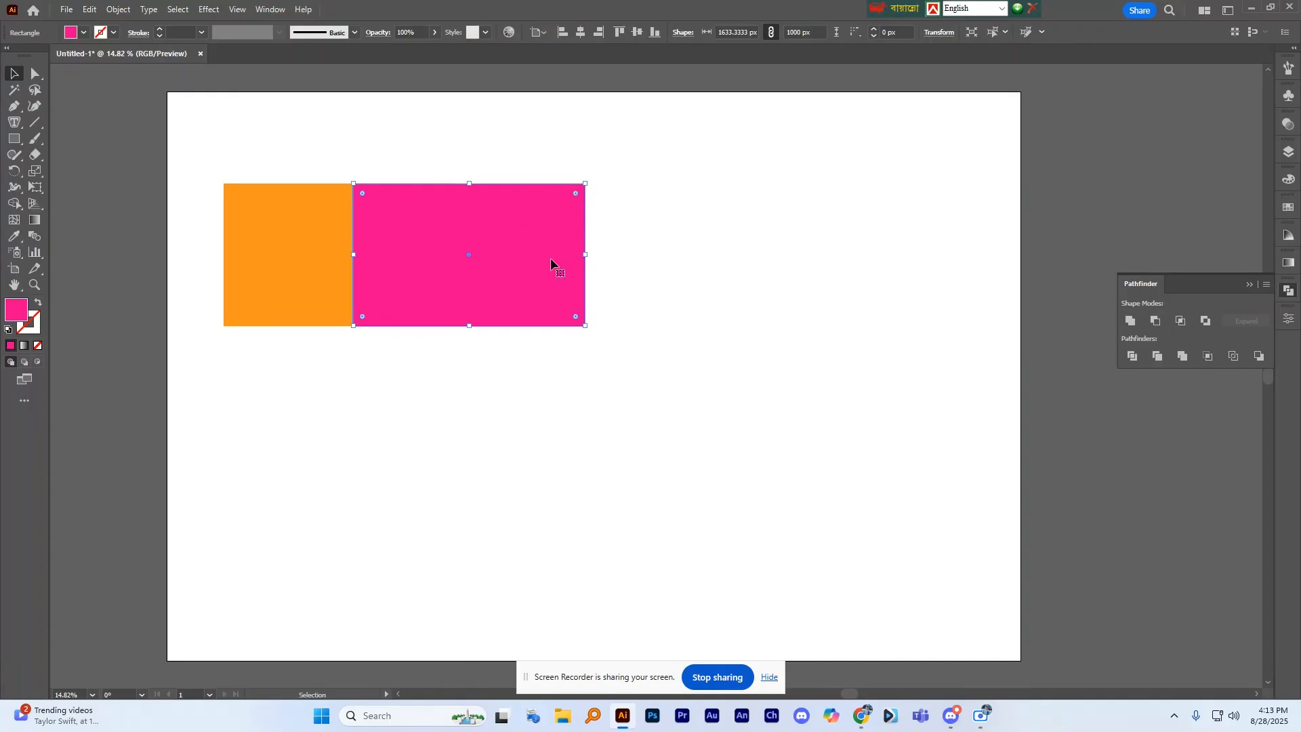
pyautogui.moveTo(551, 265); pyautogui.dragTo(647, 241)
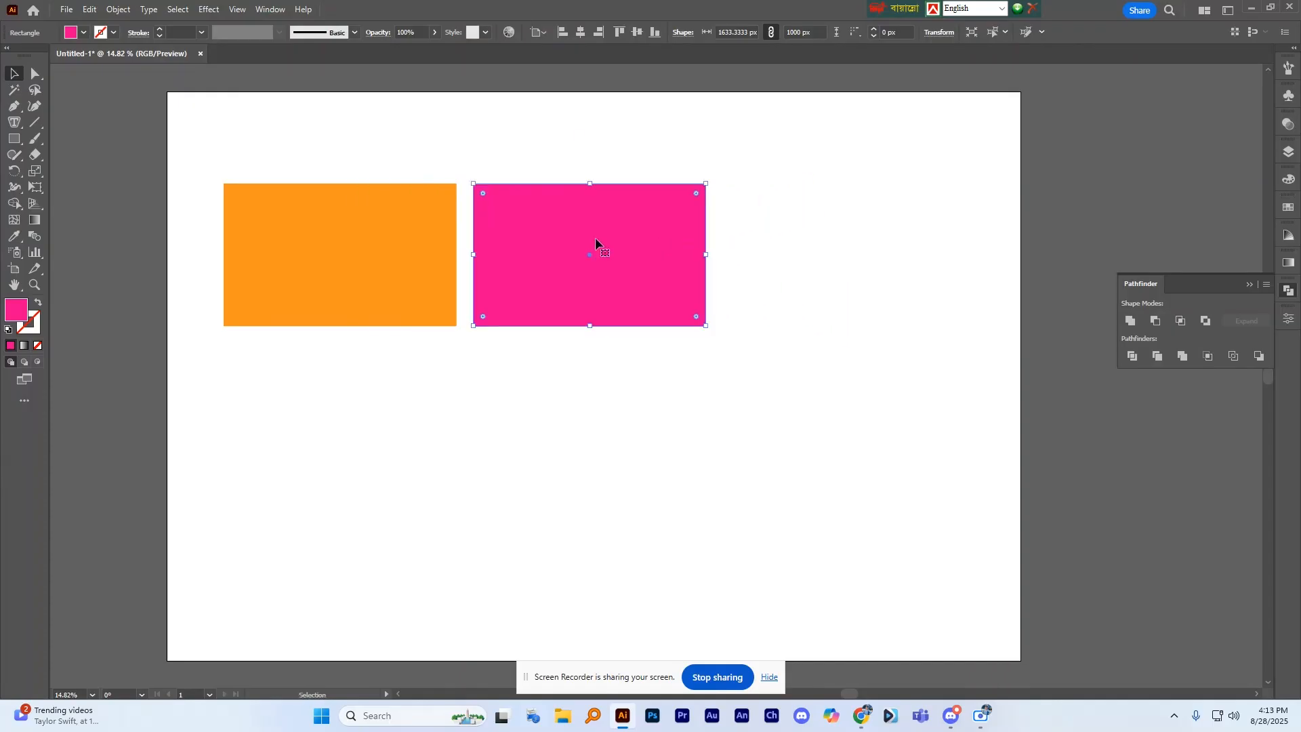
pyautogui.click(372, 237)
pyautogui.moveTo(376, 238); pyautogui.dragTo(343, 237)
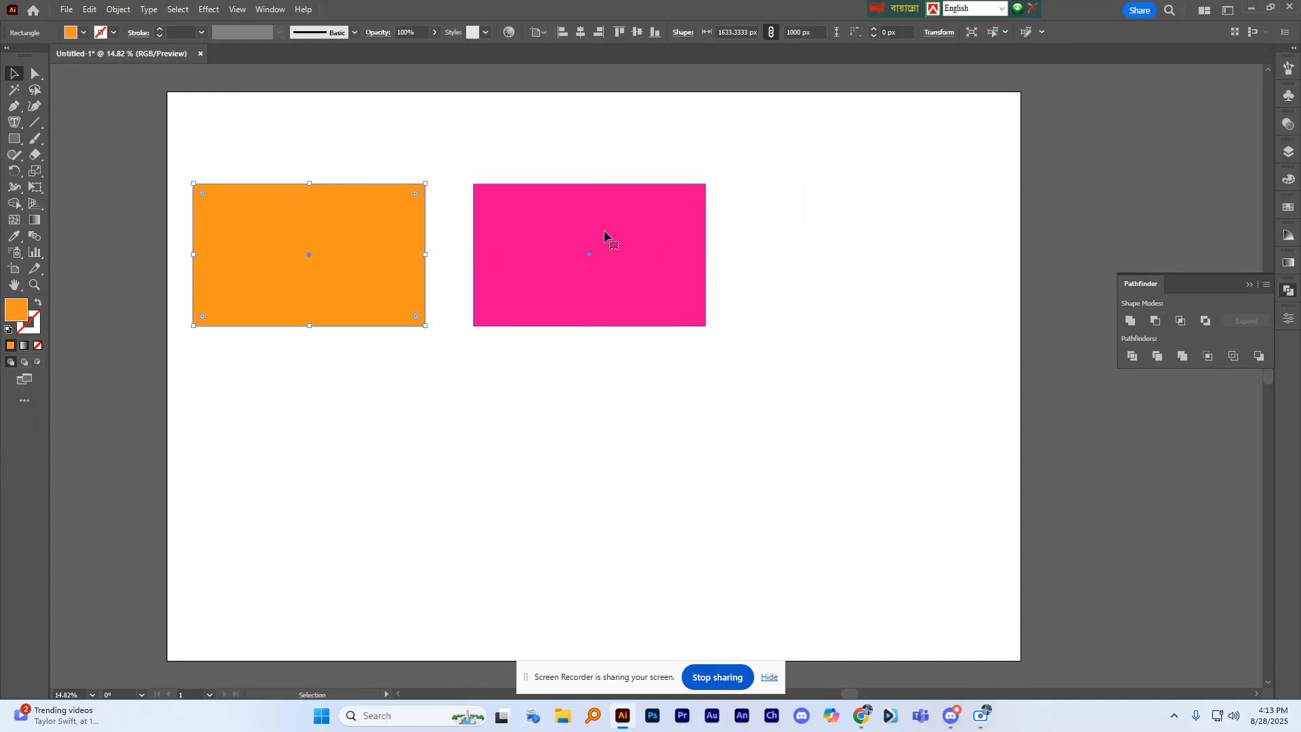
pyautogui.click(605, 233)
pyautogui.click(367, 215)
pyautogui.click(528, 222)
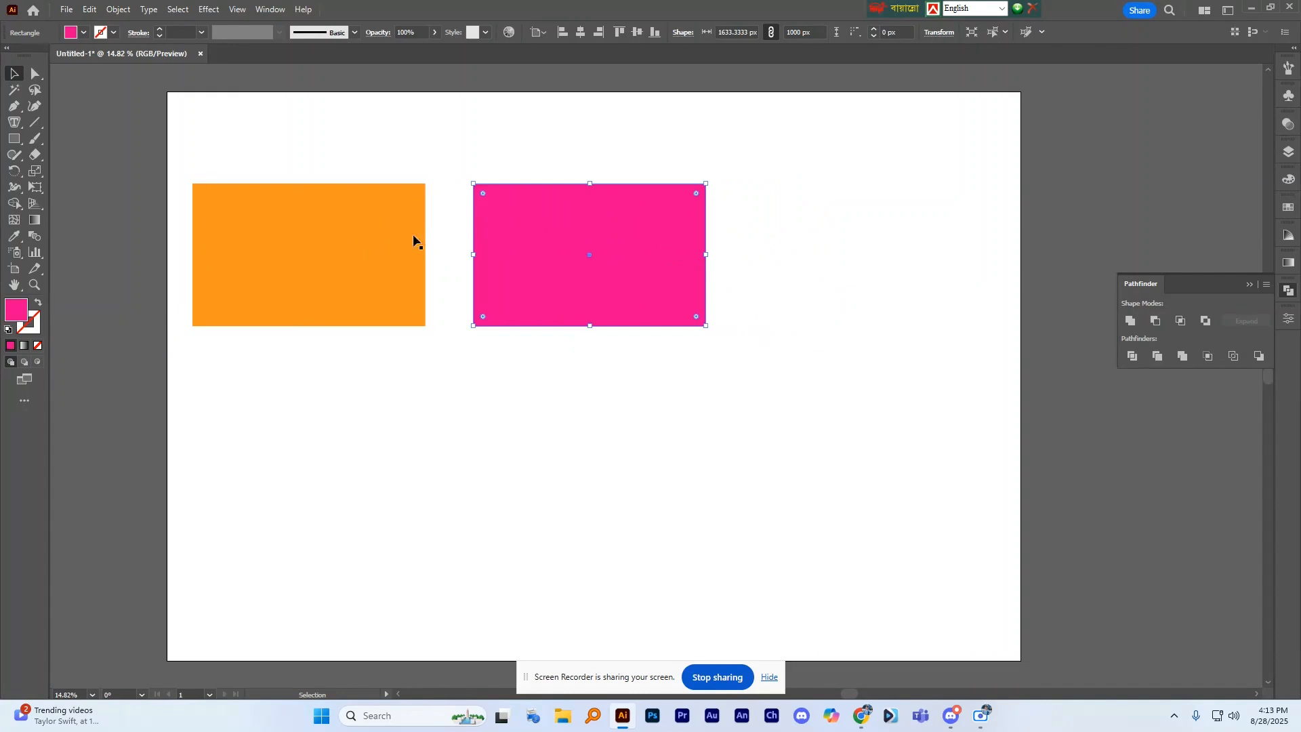
pyautogui.moveTo(383, 238); pyautogui.dragTo(534, 241)
# Try Minus Front again on the repositioned rectangles while the pink one is still in front
pyautogui.moveTo(409, 147); pyautogui.dragTo(738, 399)
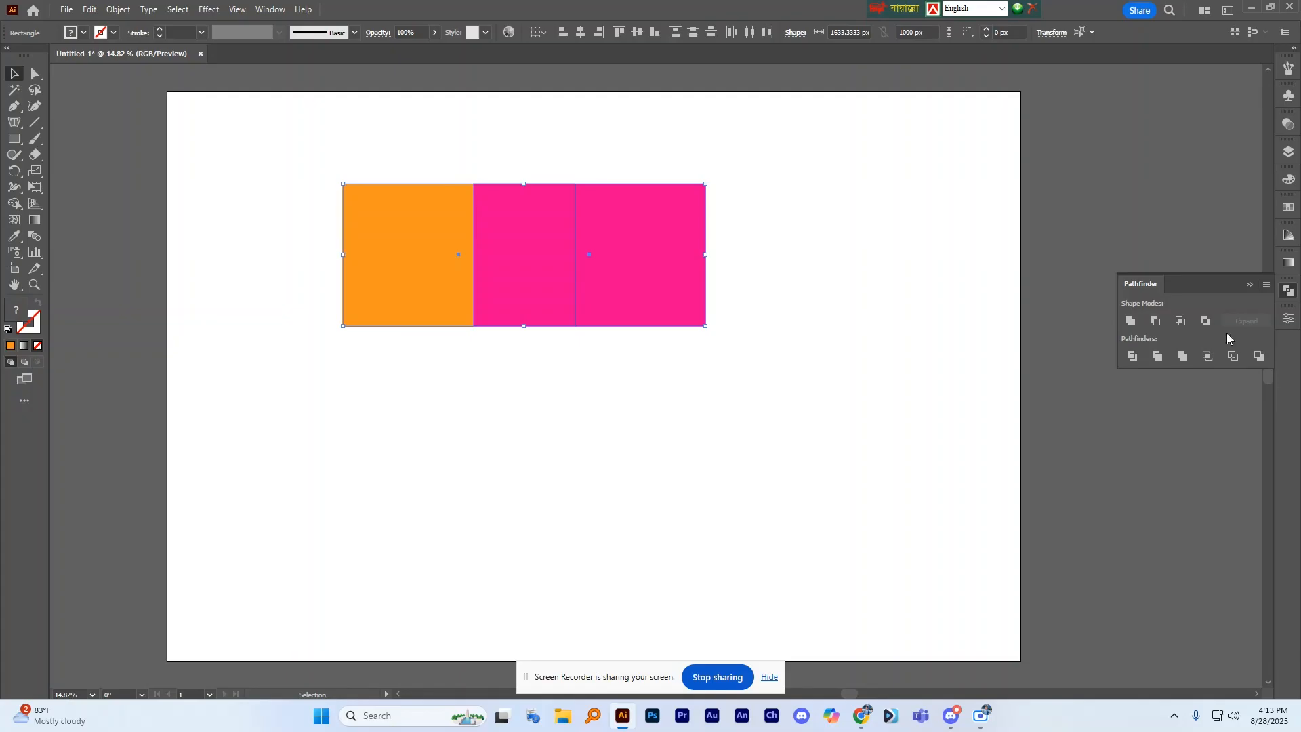
pyautogui.click(1156, 321)
pyautogui.click(836, 262)
pyautogui.hotkey('ctrl', 'z')
# Send the pink rectangle backward so it sits behind the orange one
pyautogui.click(849, 258)
pyautogui.click(672, 278)
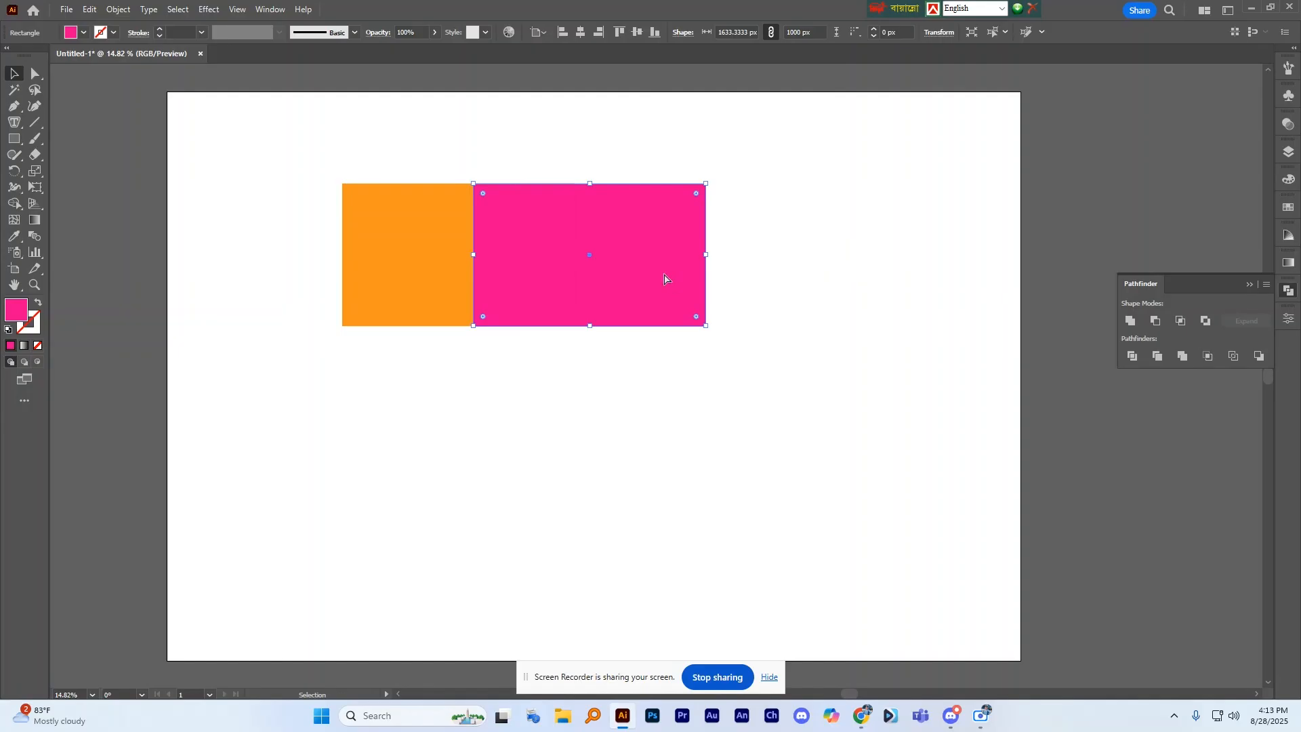
pyautogui.press('ctrl')
pyautogui.hotkey('ctrl', '[')
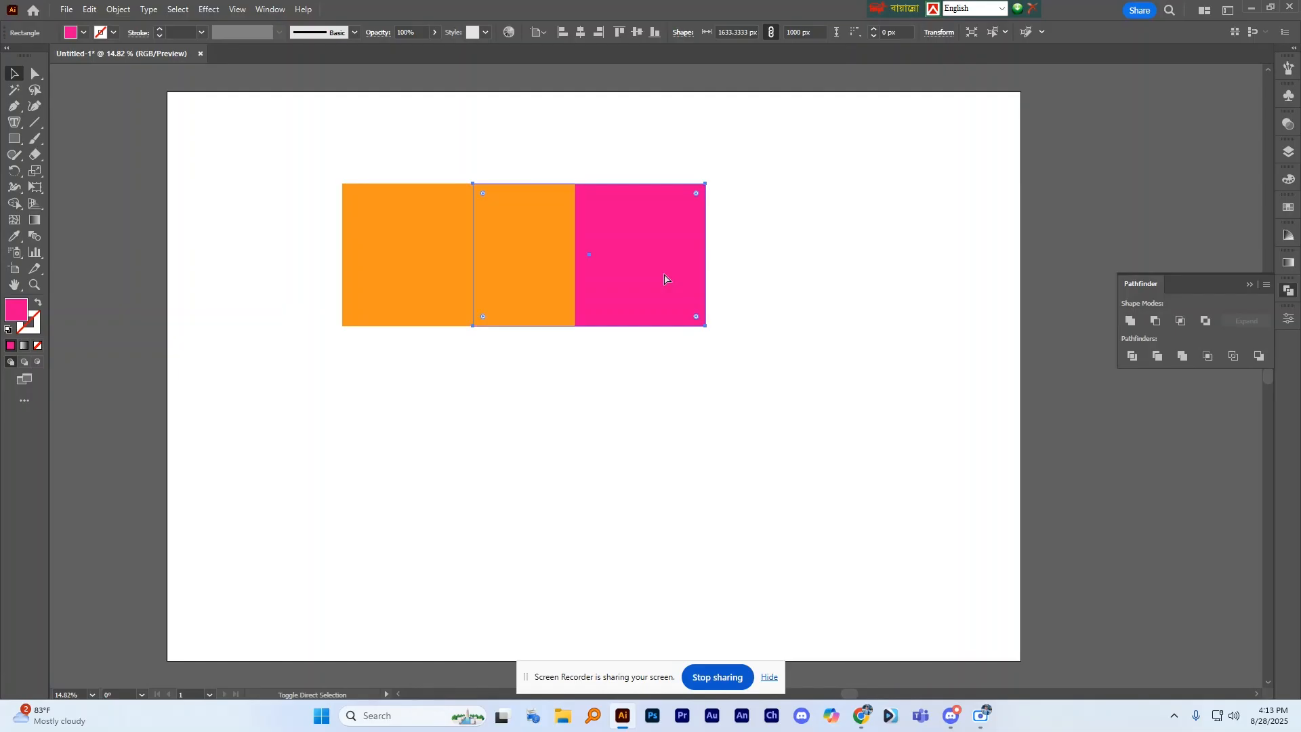
pyautogui.hotkey('ctrl', ']')
pyautogui.hotkey('ctrl', '[')
pyautogui.click(947, 246)
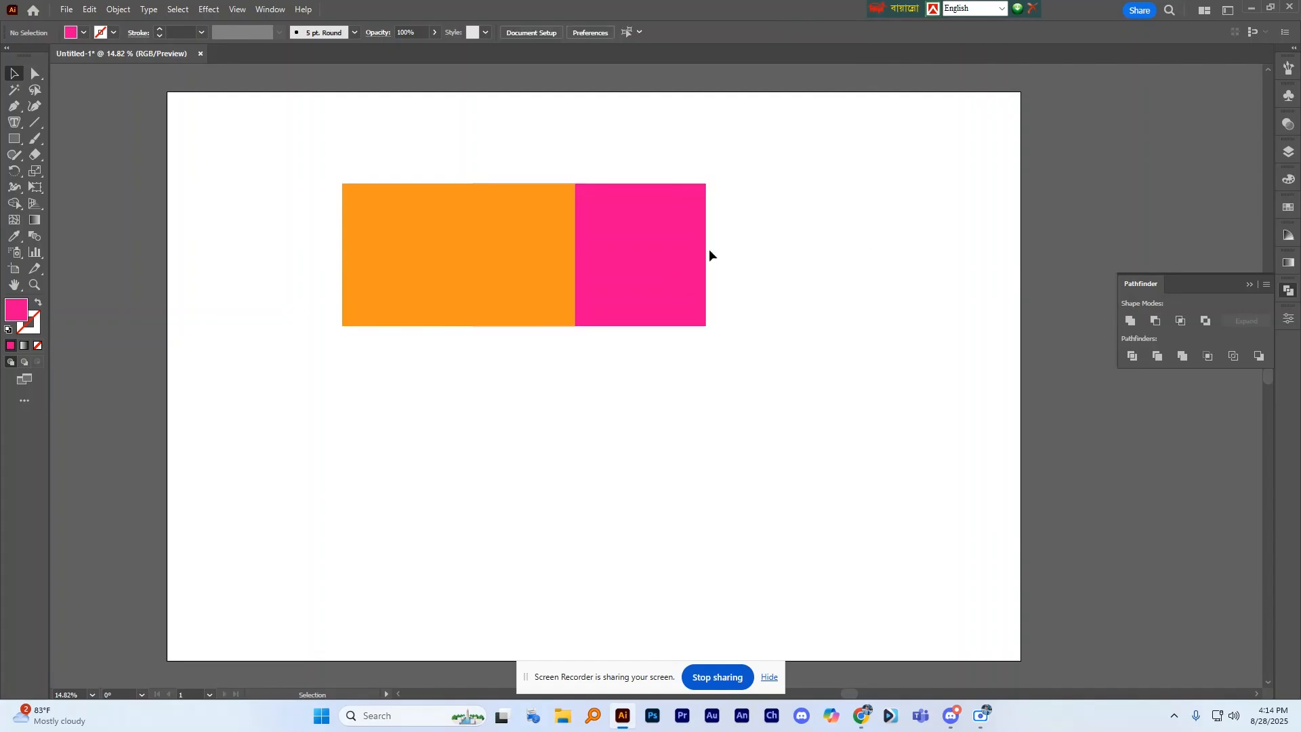
pyautogui.press('ctrl')
pyautogui.click(649, 263)
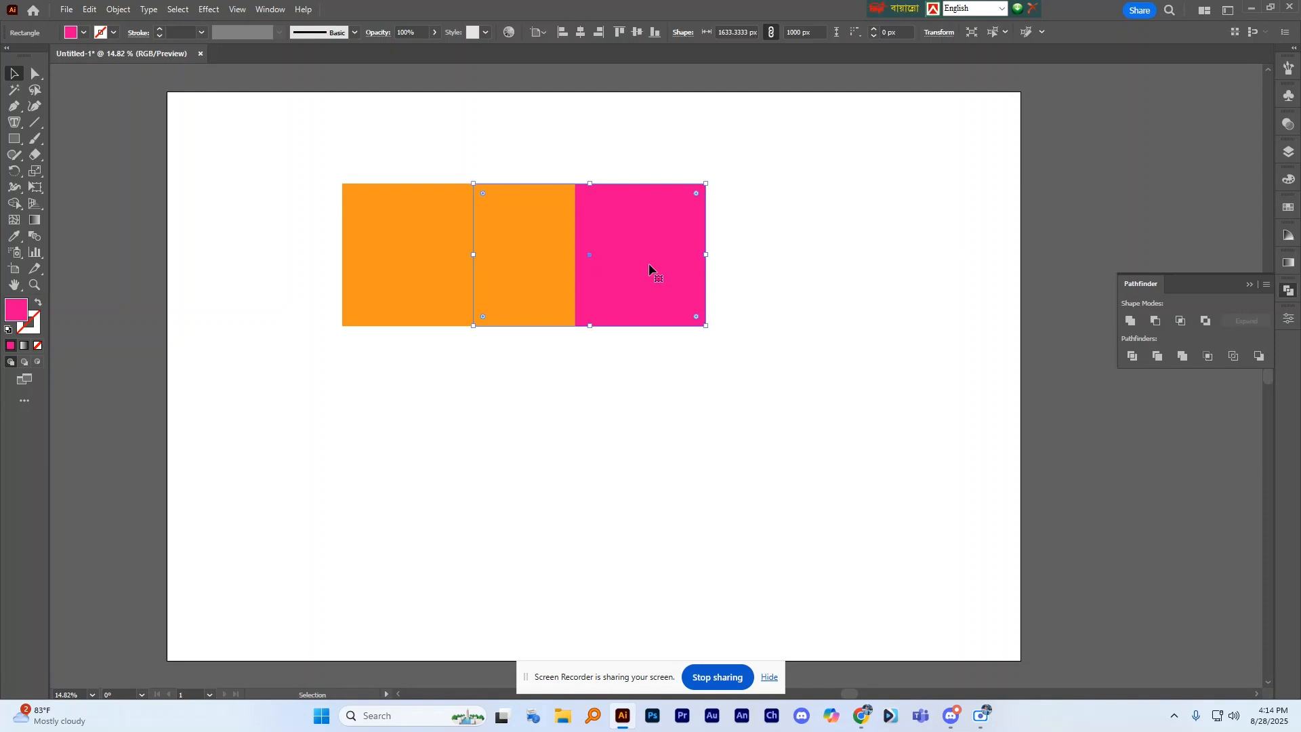
pyautogui.click(767, 238)
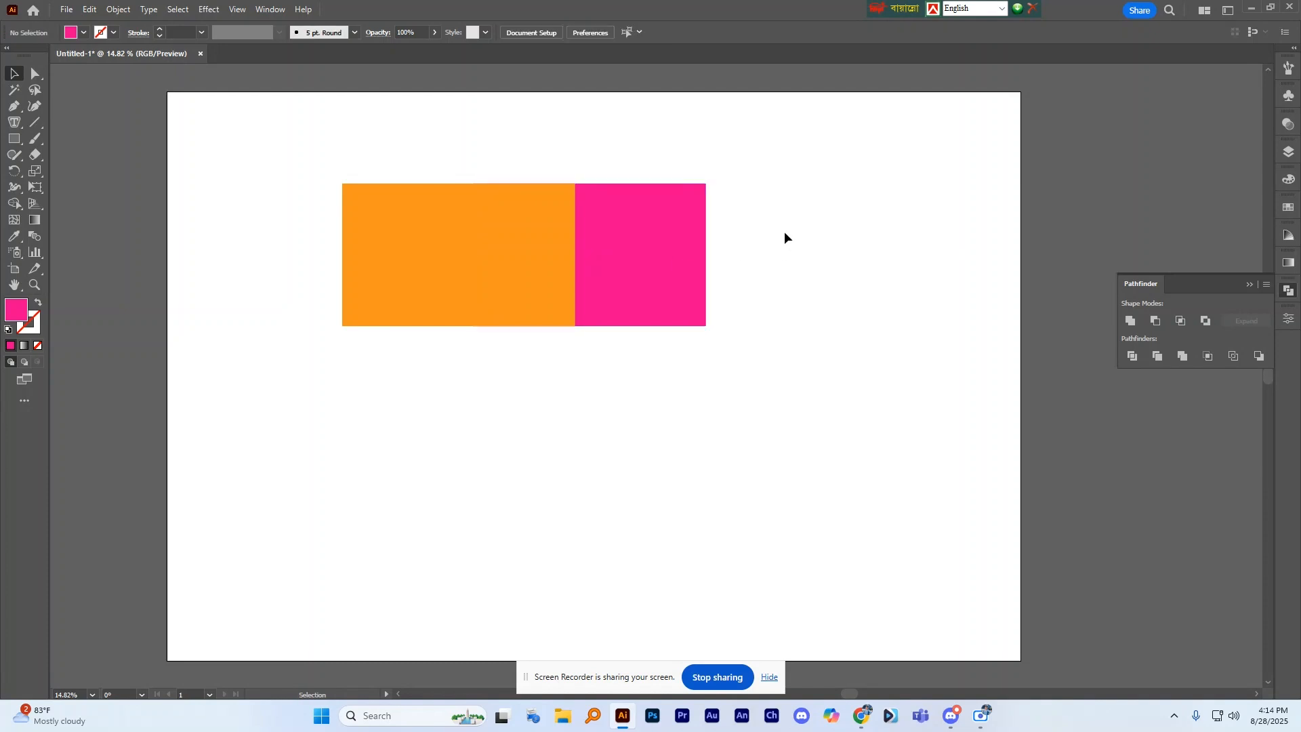
# Try Minus Front with the orange rectangle in front to cut it out of the pink one
pyautogui.moveTo(441, 116); pyautogui.dragTo(781, 276)
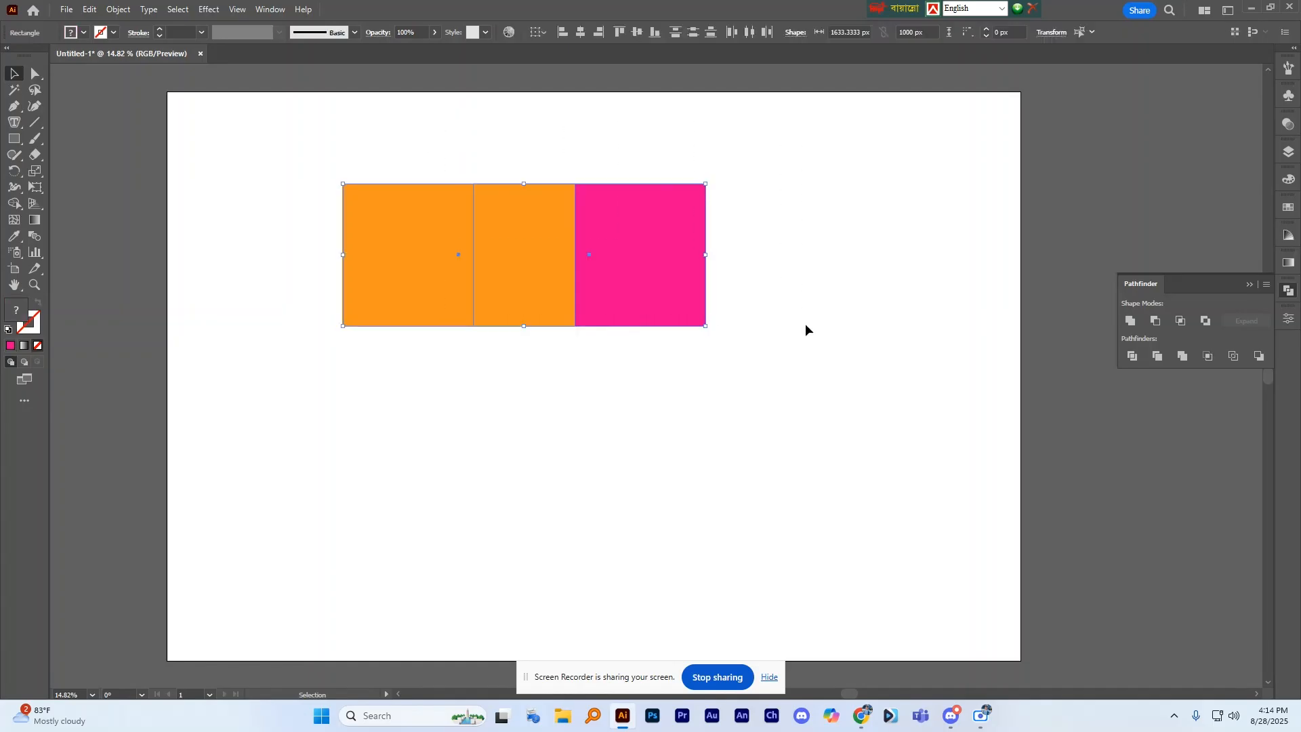
pyautogui.click(1157, 323)
pyautogui.click(765, 250)
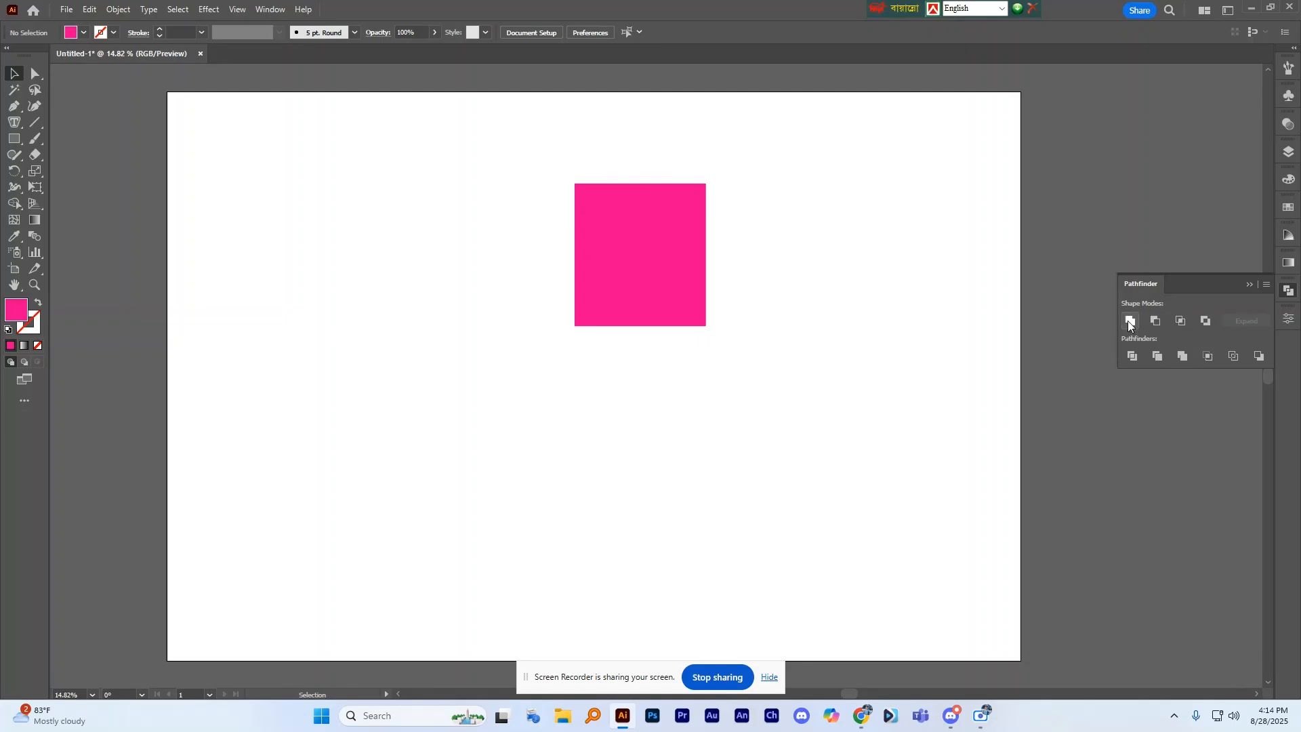
pyautogui.hotkey('ctrl', 'z')
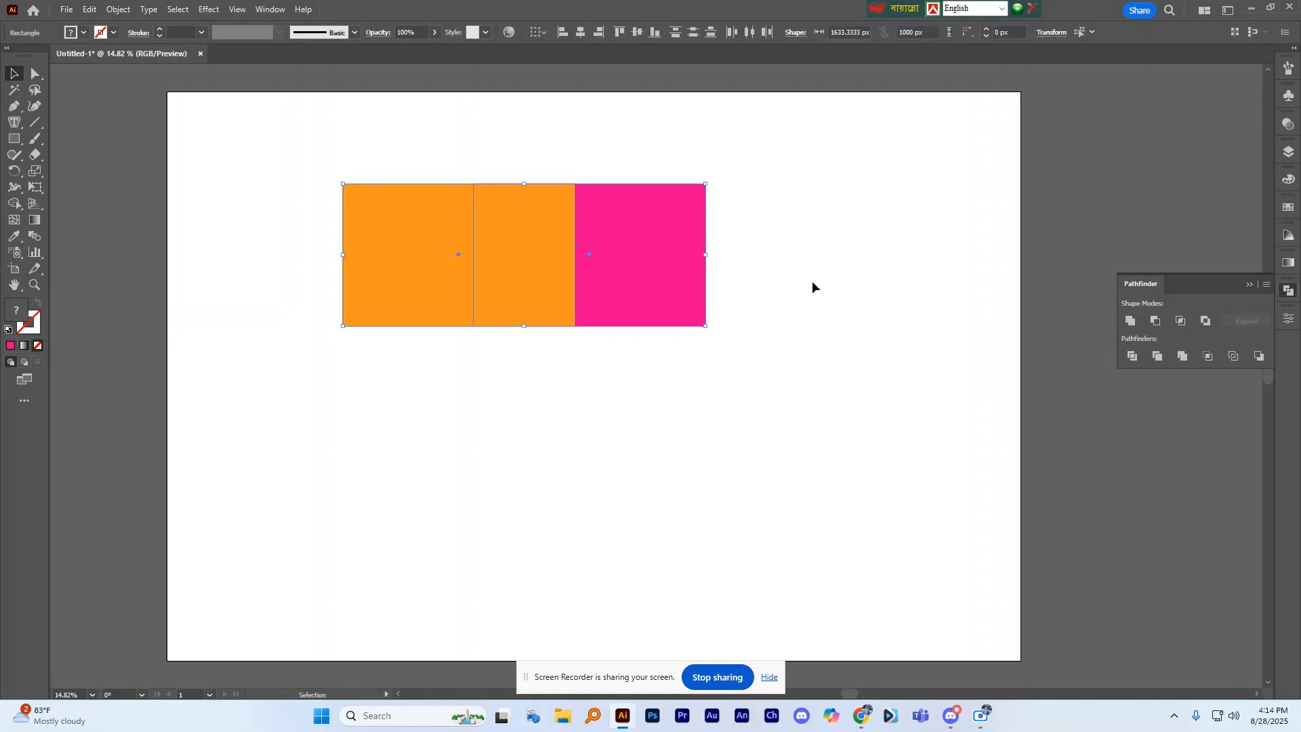
pyautogui.click(781, 243)
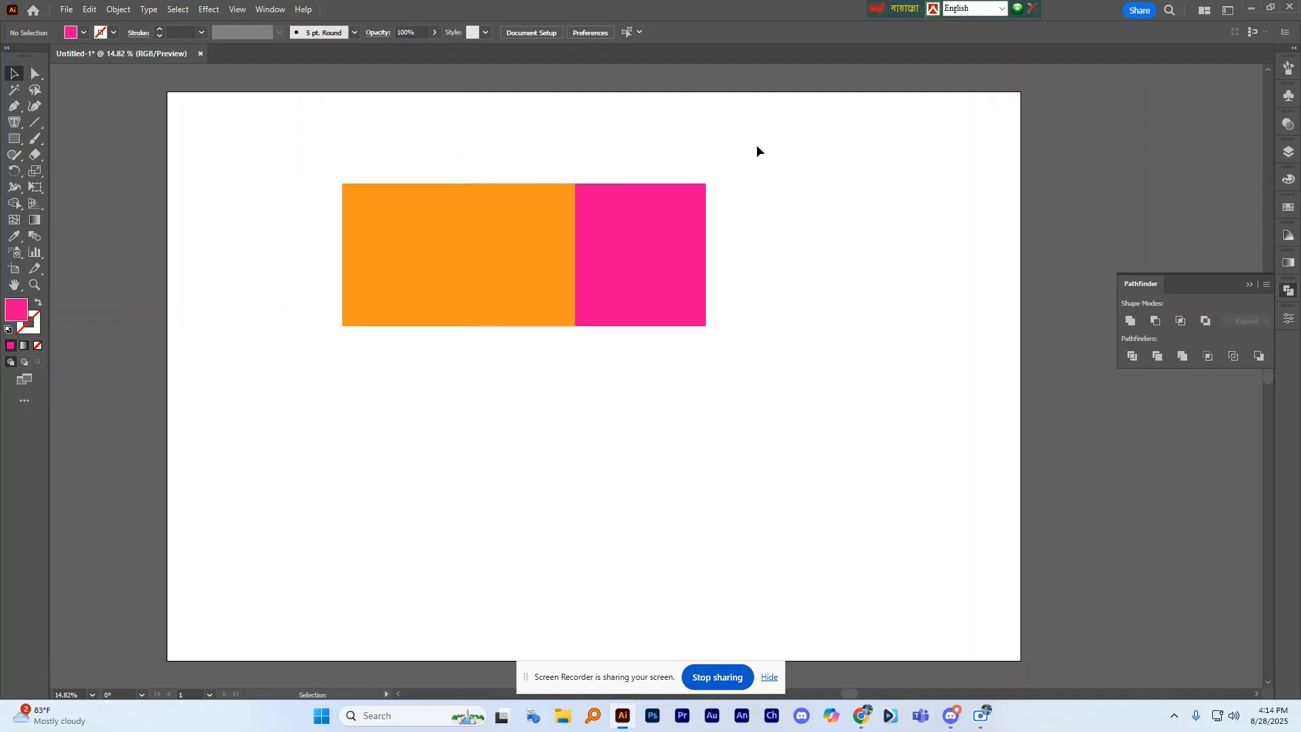
# Try Unite on the overlapping orange and pink rectangles and check the merged path's outline
pyautogui.moveTo(449, 118); pyautogui.dragTo(746, 309)
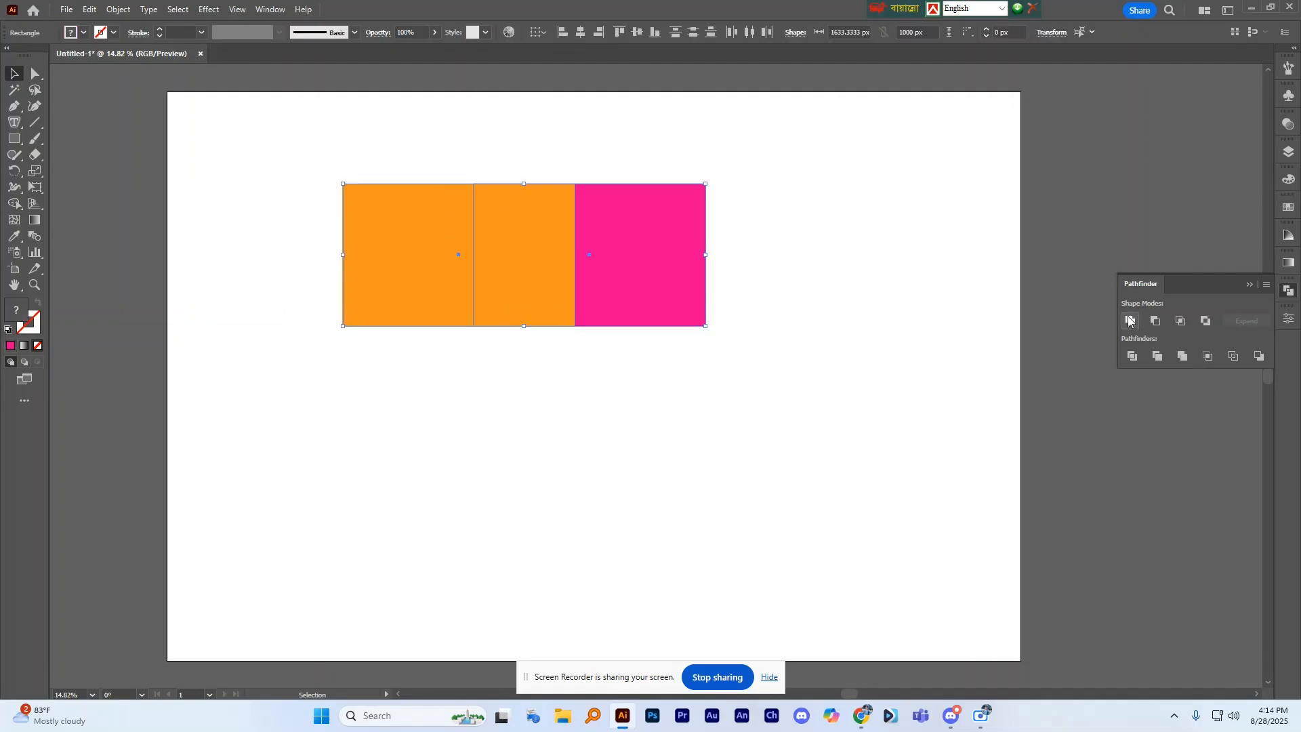
pyautogui.click(1129, 322)
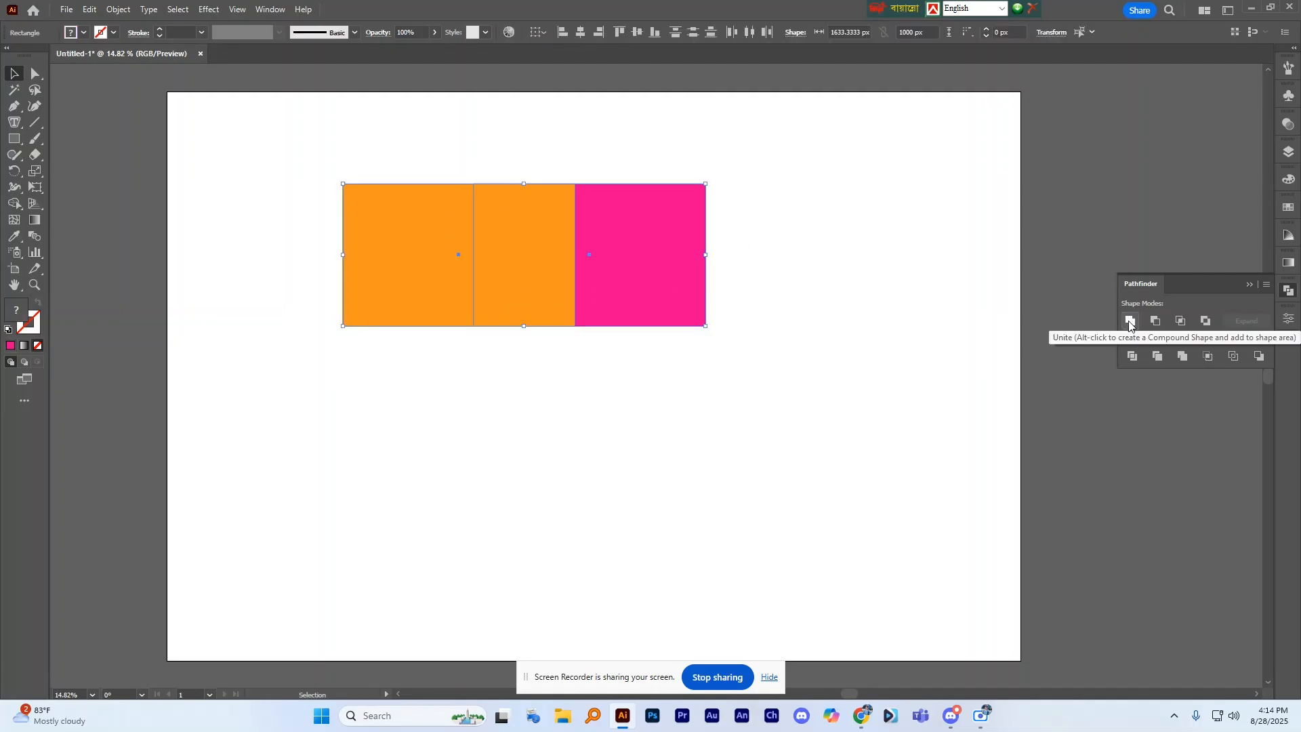
pyautogui.click(1130, 323)
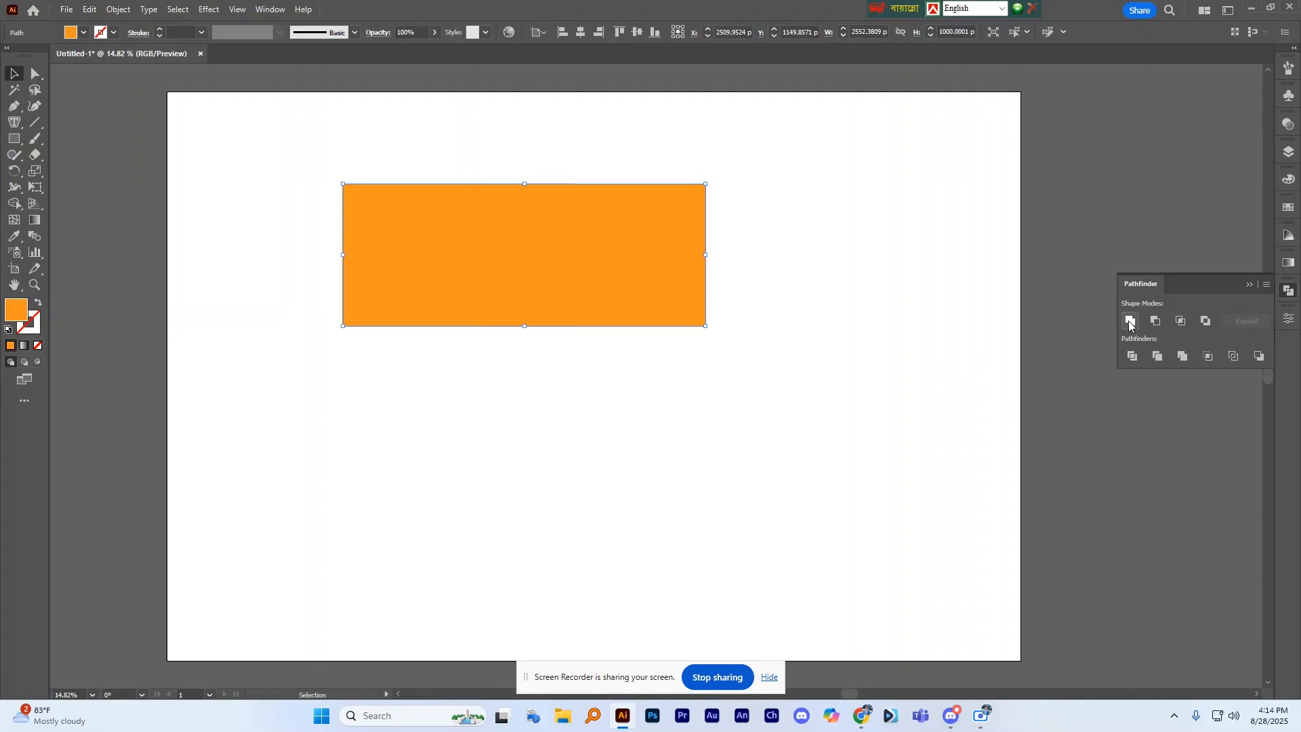
pyautogui.click(960, 253)
pyautogui.moveTo(259, 203); pyautogui.dragTo(836, 309)
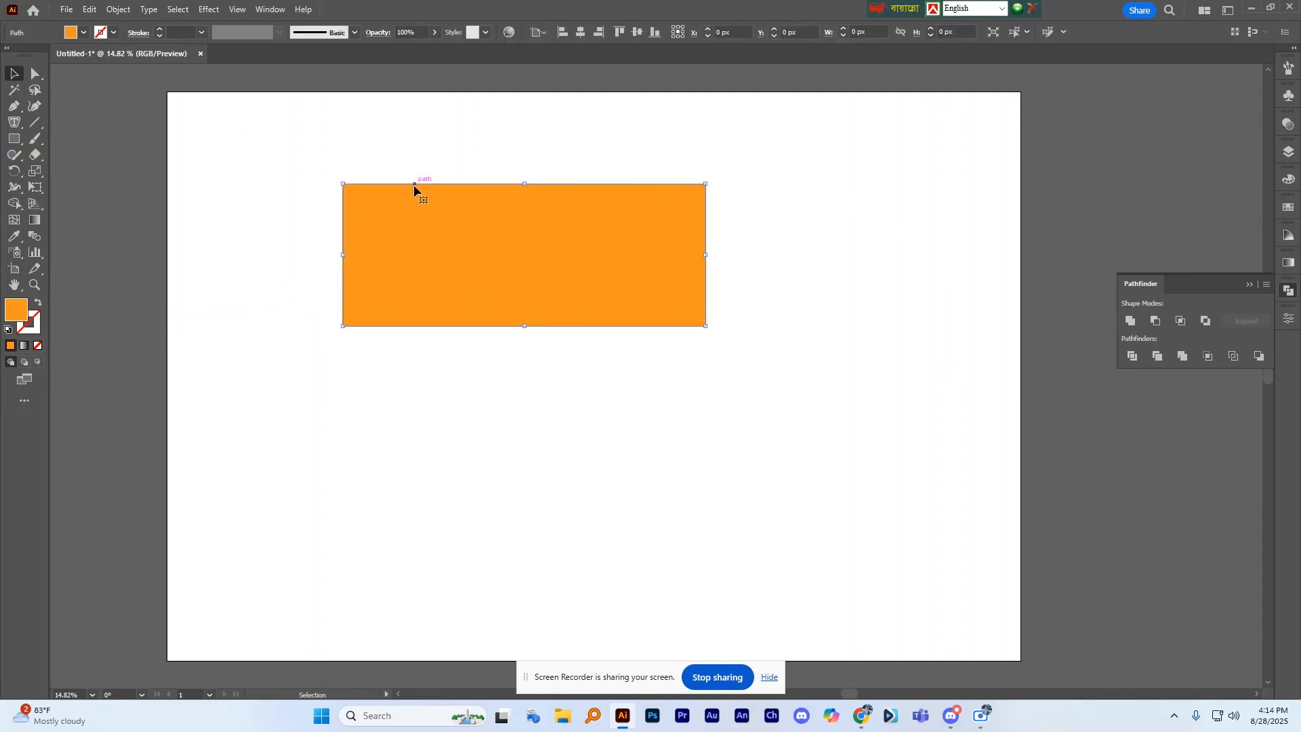
pyautogui.click(833, 193)
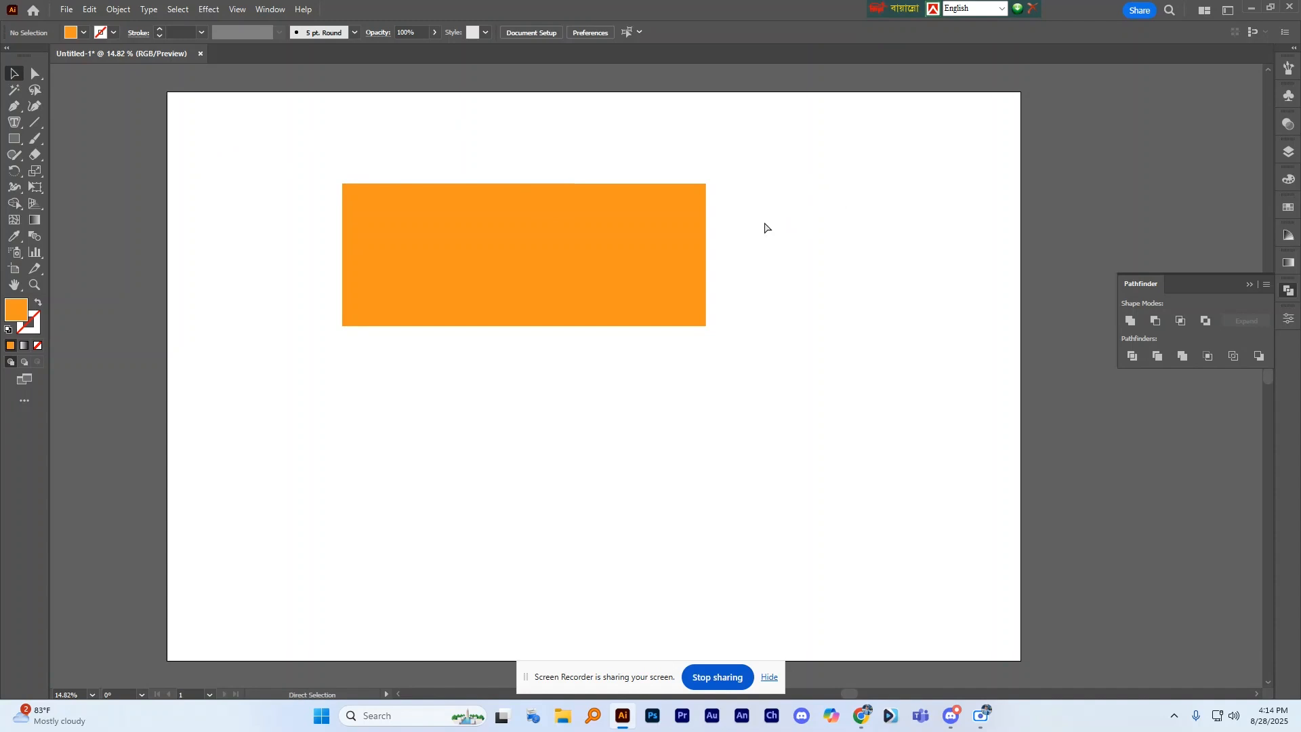
pyautogui.hotkey('ctrl', 'z')
# Select both overlapping rectangles and merge them into one orange shape with Unite
pyautogui.click(827, 218)
pyautogui.moveTo(312, 105); pyautogui.dragTo(941, 427)
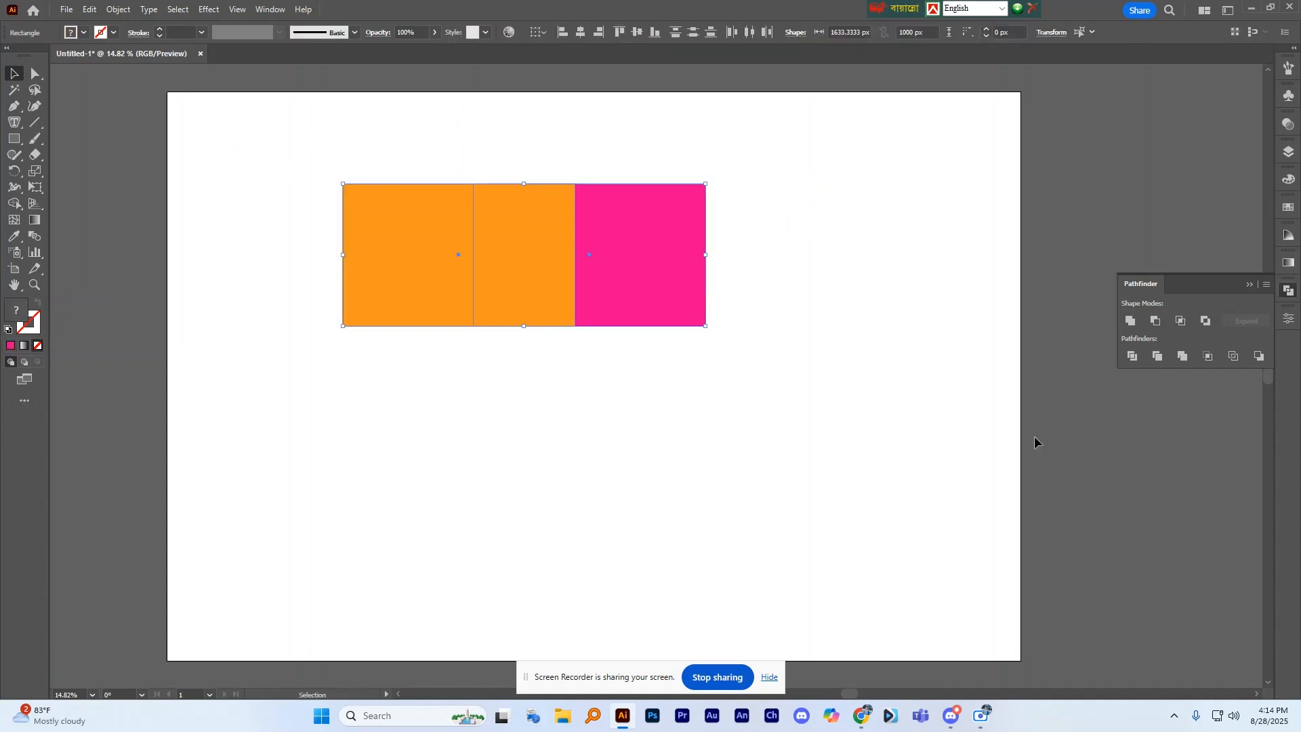
pyautogui.click(1132, 323)
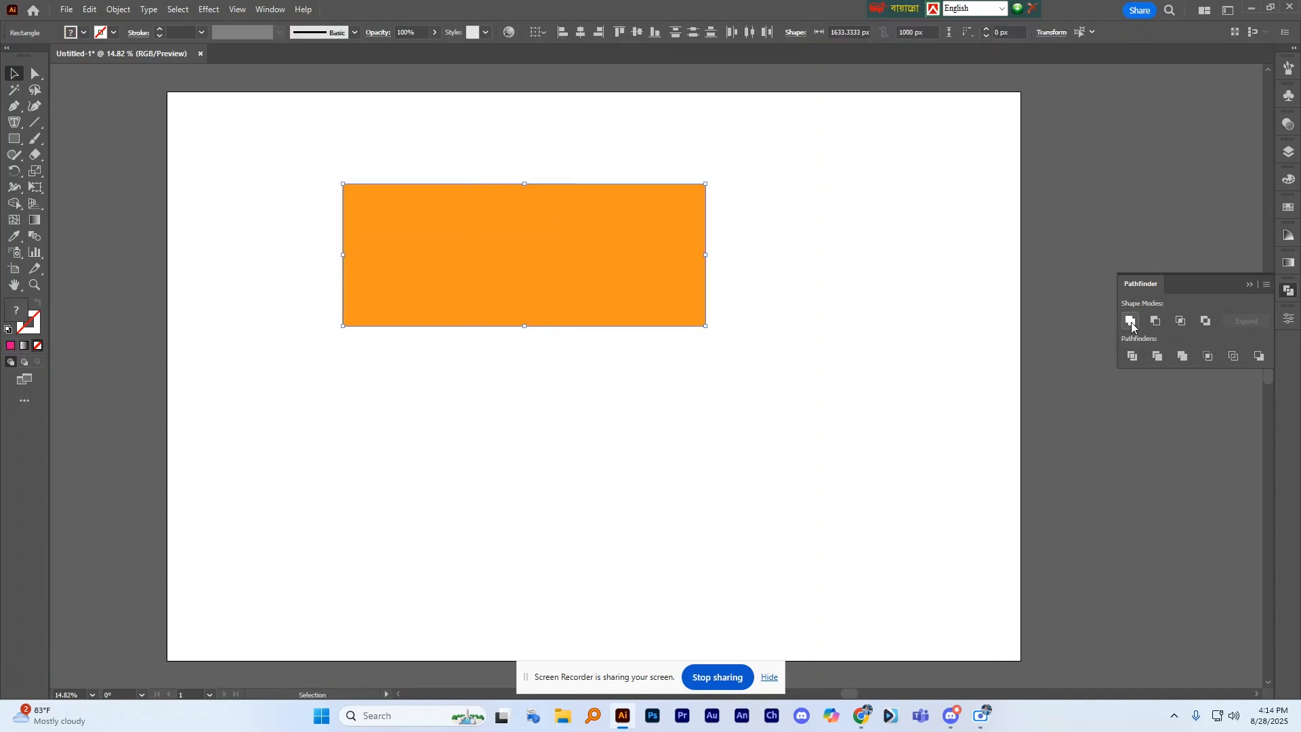
# Test-move the united orange shape, and undo back past the Unite to restore the separate orange and pink rectangles
pyautogui.click(844, 270)
pyautogui.moveTo(391, 204); pyautogui.dragTo(499, 233)
pyautogui.click(734, 214)
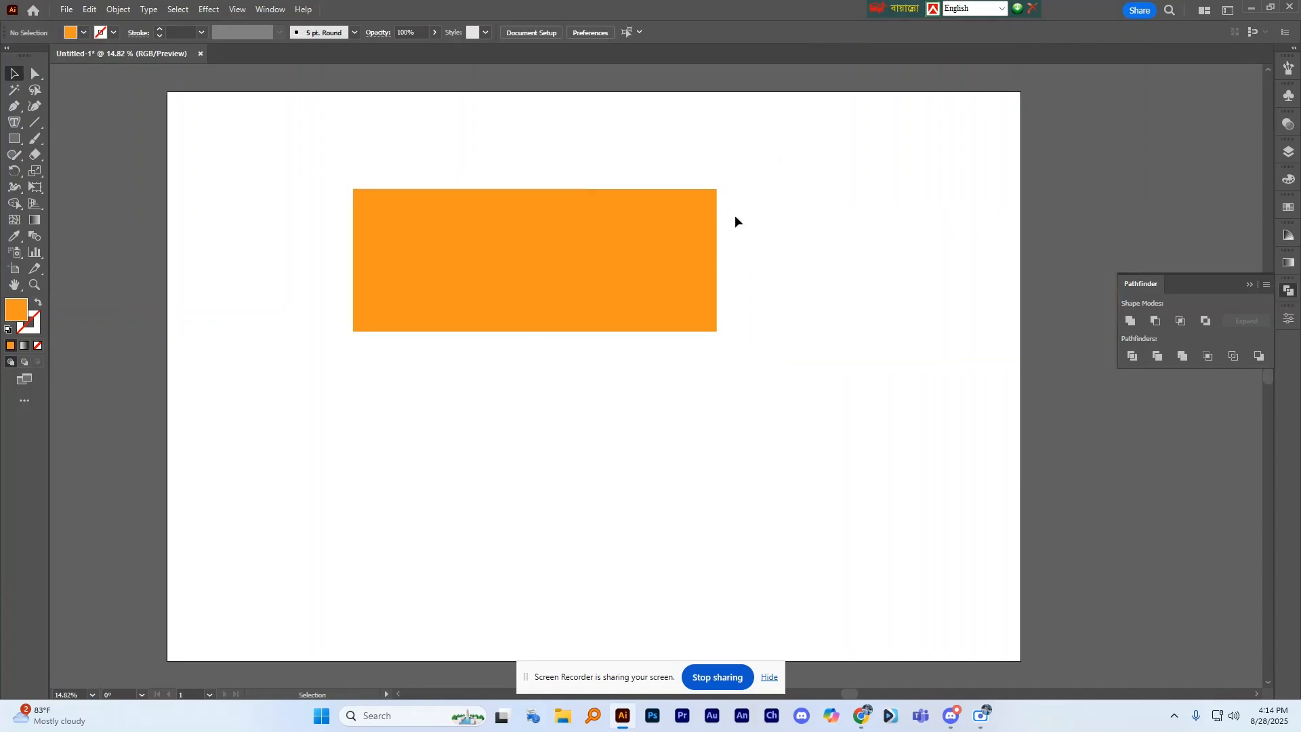
pyautogui.click(586, 228)
pyautogui.hotkey('ctrl', 'z')
pyautogui.hotkey('ctrl', 'z')
pyautogui.hotkey('ctrl', 'z')
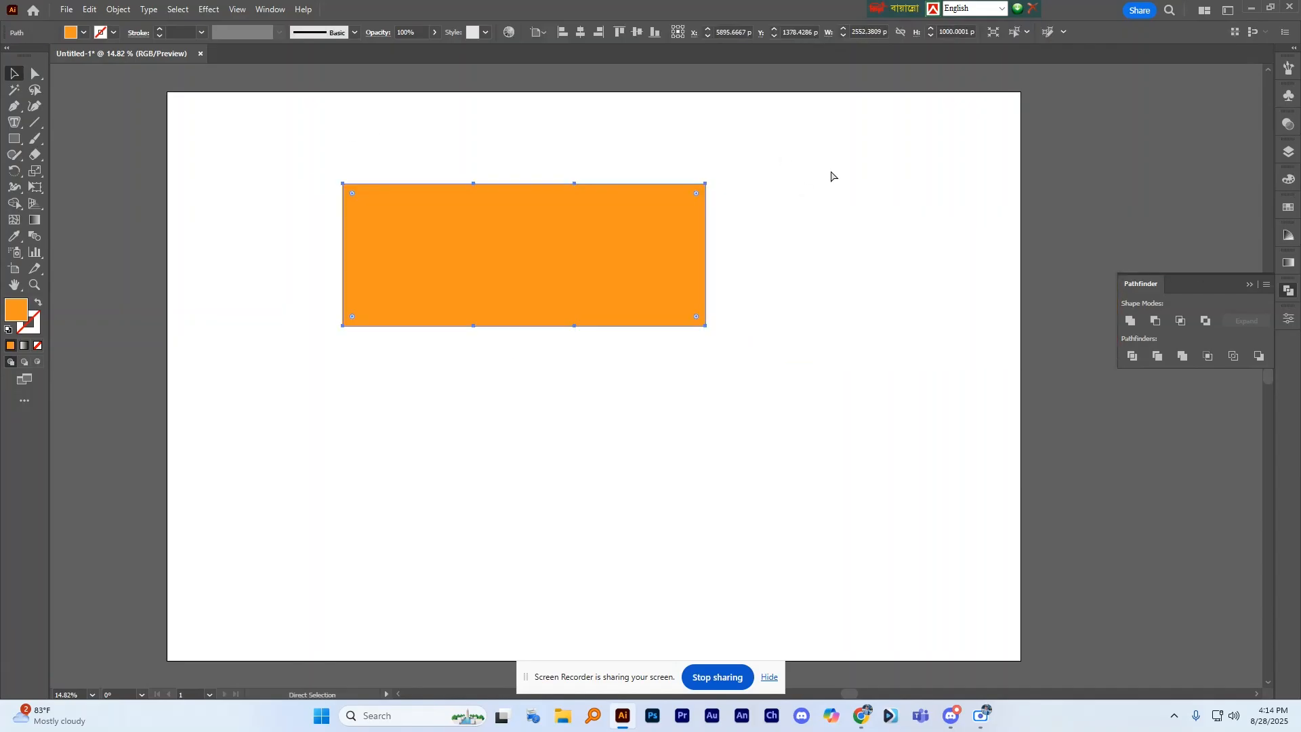
pyautogui.click(832, 173)
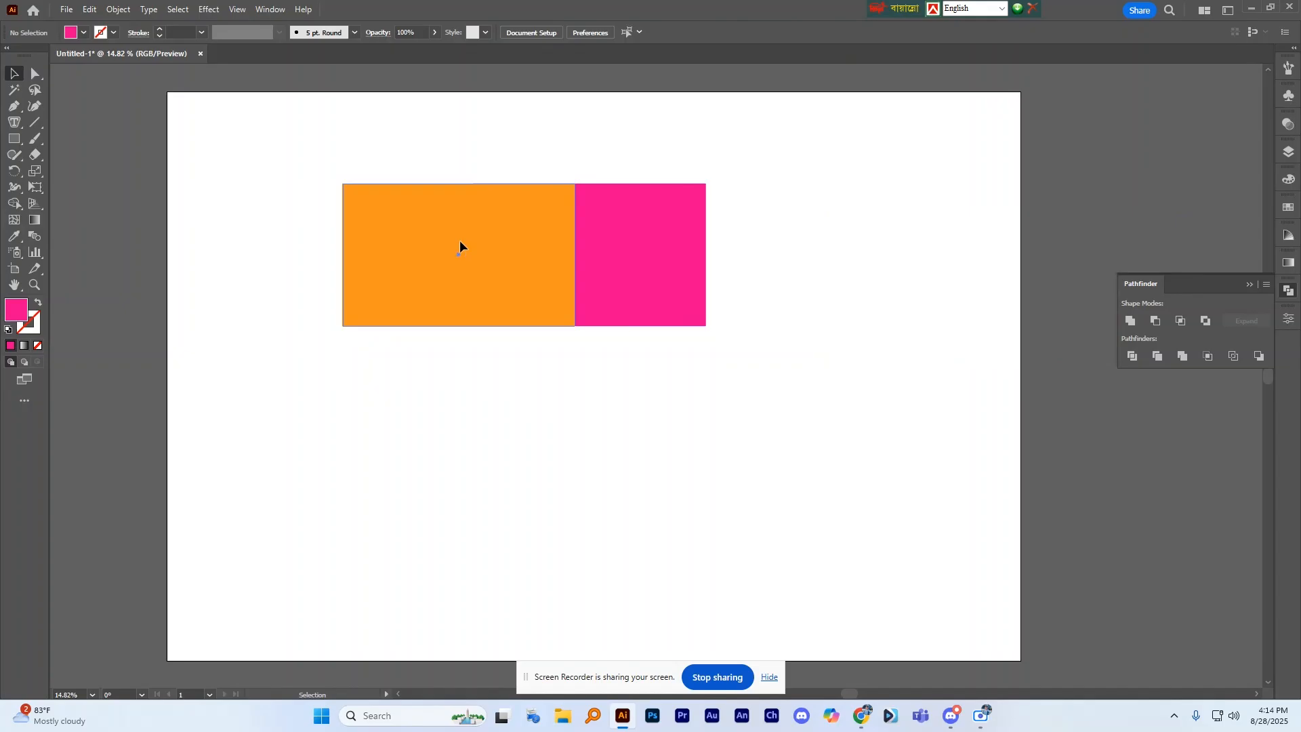
# Move the orange rectangle about 319 px right to widen the overlap, and bring the pink rectangle to the front
pyautogui.moveTo(460, 242); pyautogui.dragTo(506, 244)
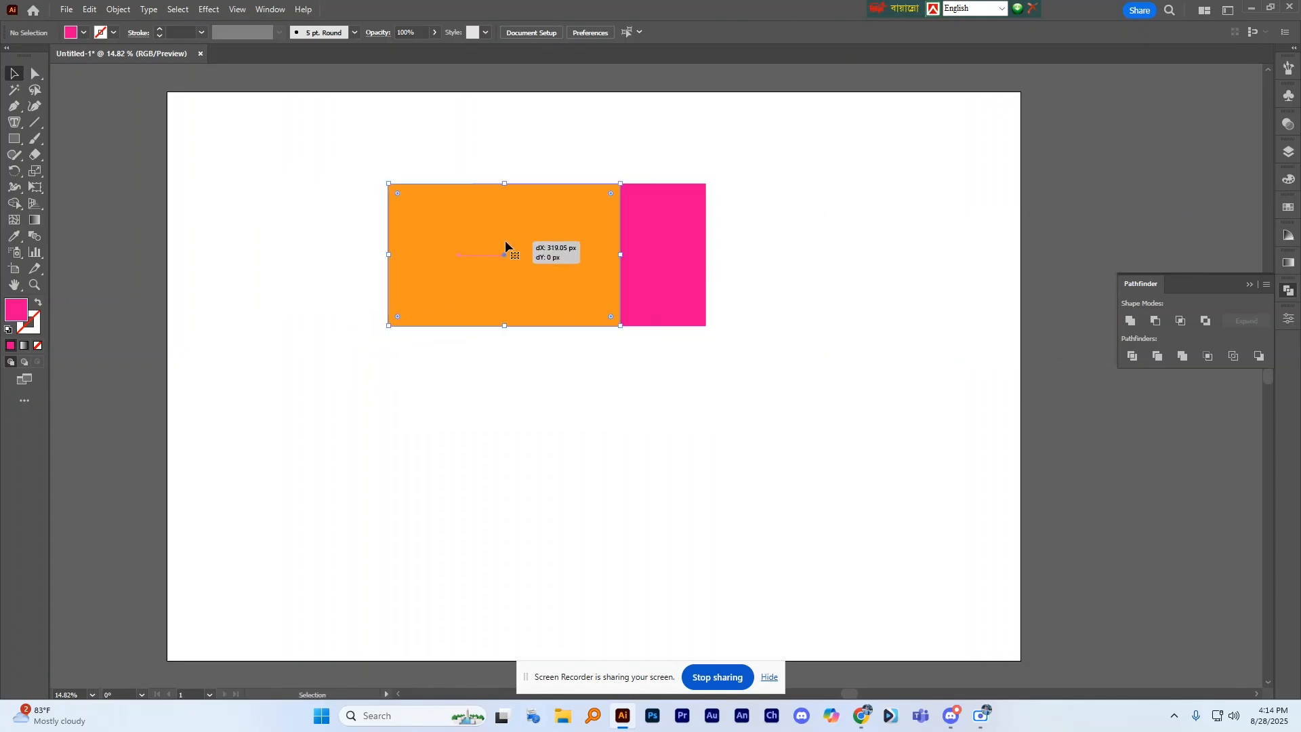
pyautogui.click(514, 146)
pyautogui.click(676, 238)
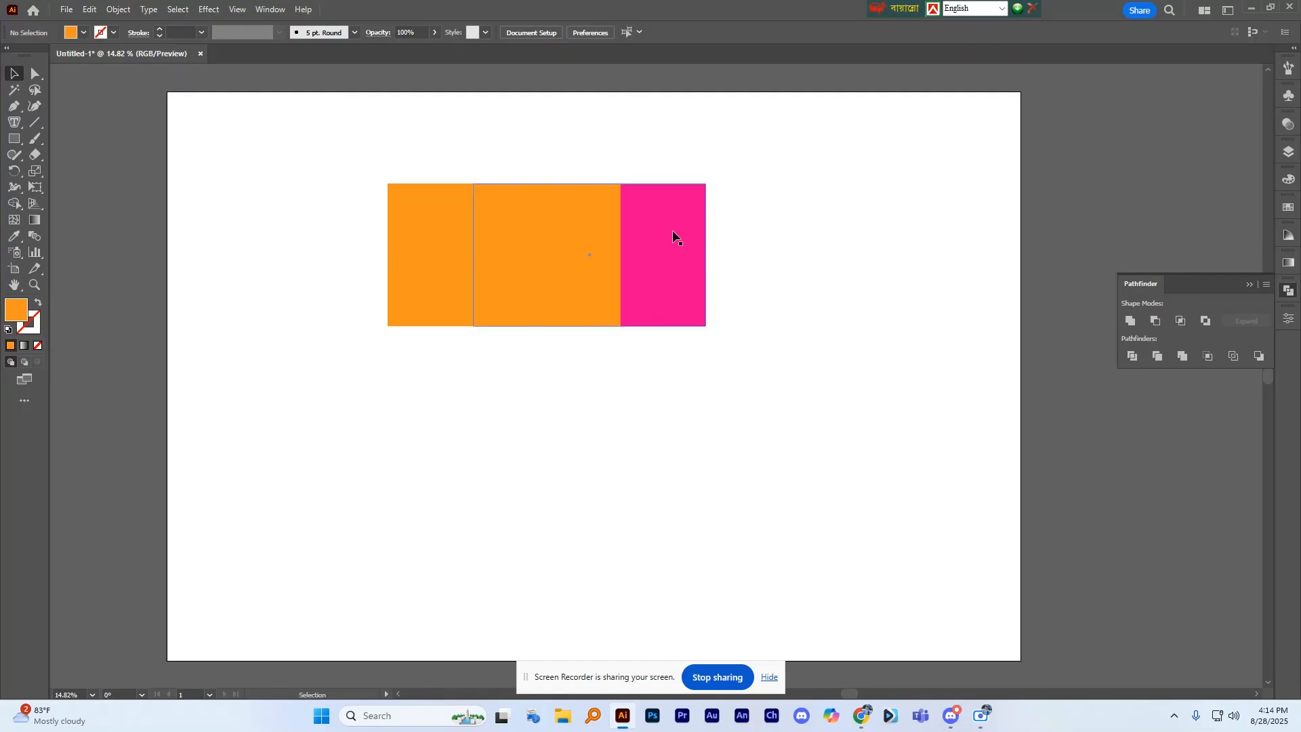
pyautogui.press('a')
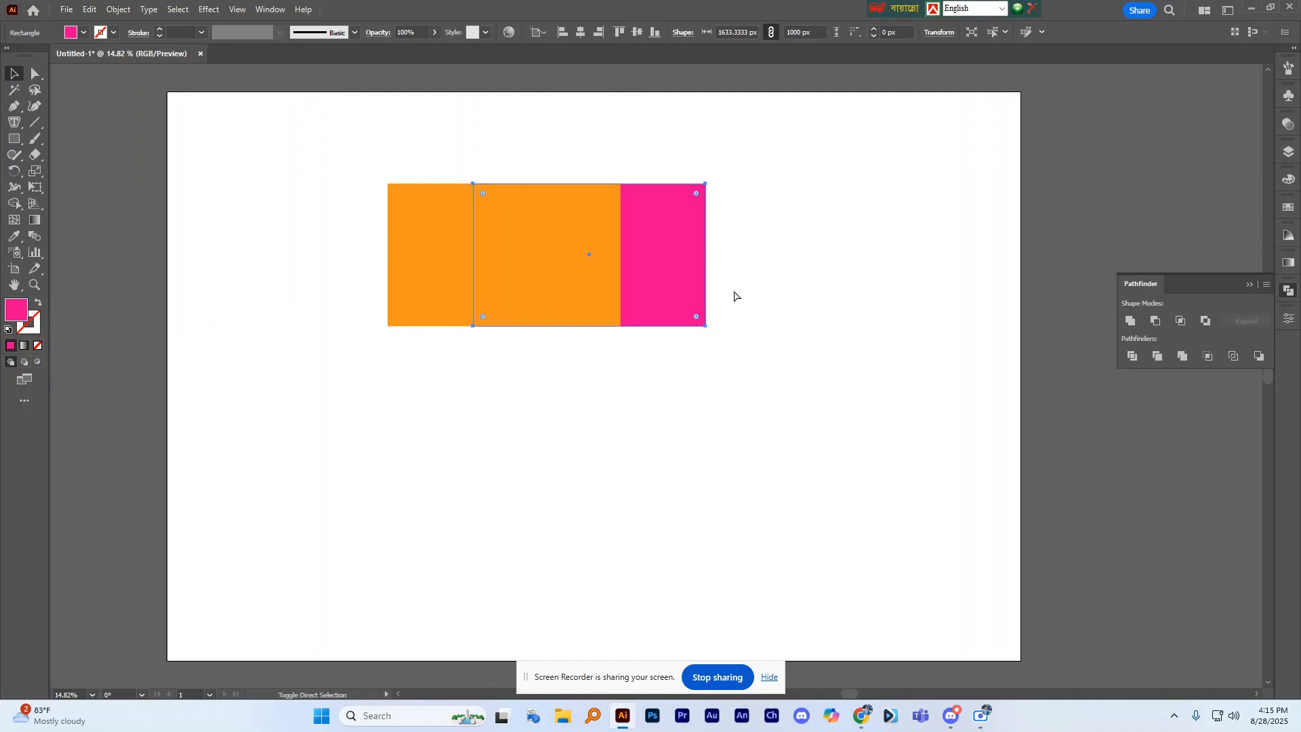
pyautogui.hotkey('ctrl', 'shift', ']')
pyautogui.click(711, 280)
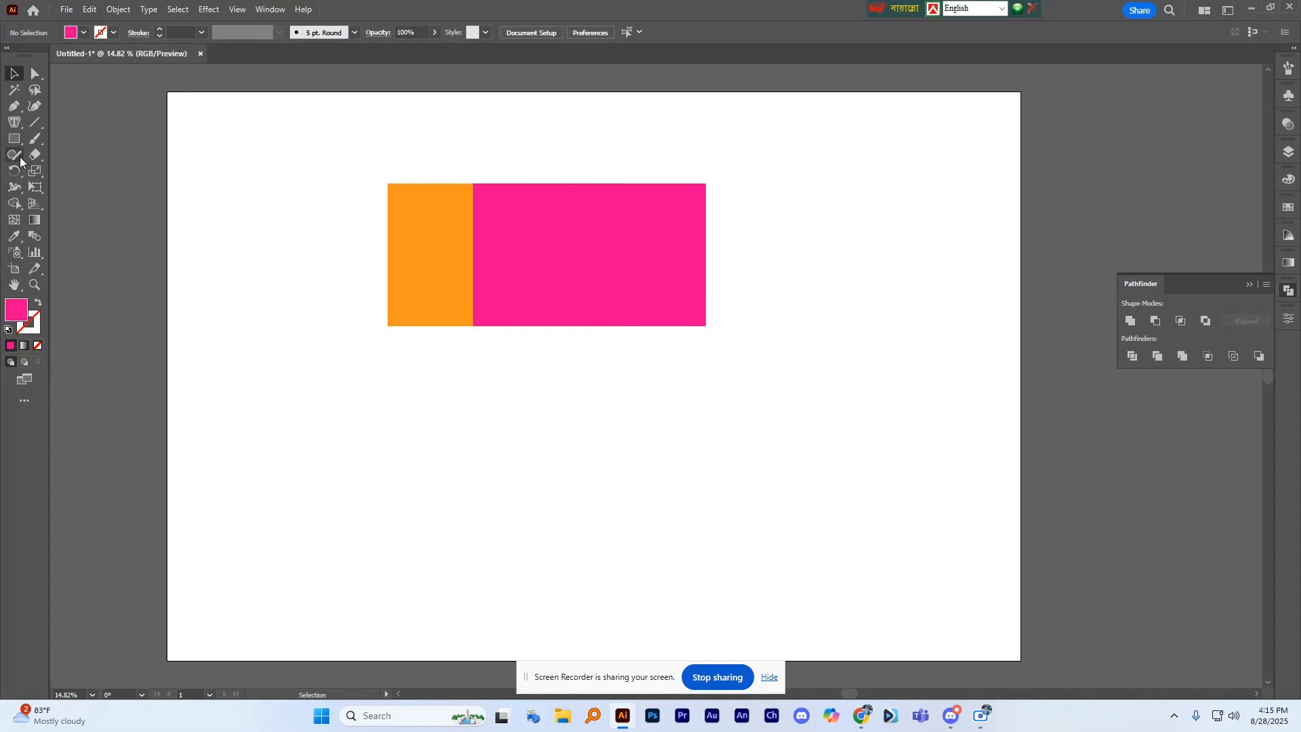
# Add a placeholder text line below the rectangles and enlarge it to about 220 pt
pyautogui.moveTo(14, 124); pyautogui.dragTo(76, 123)
pyautogui.click(419, 405)
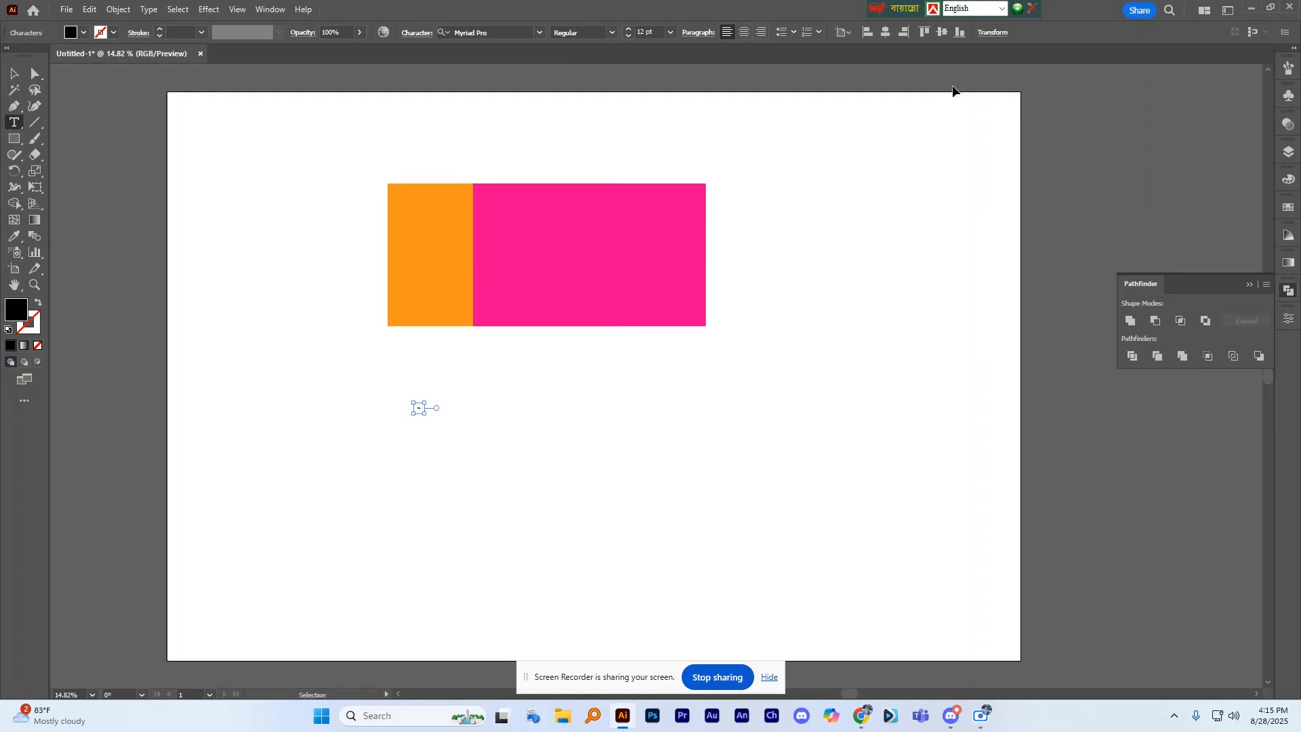
pyautogui.hotkey('ctrl', 'v')
pyautogui.click(14, 72)
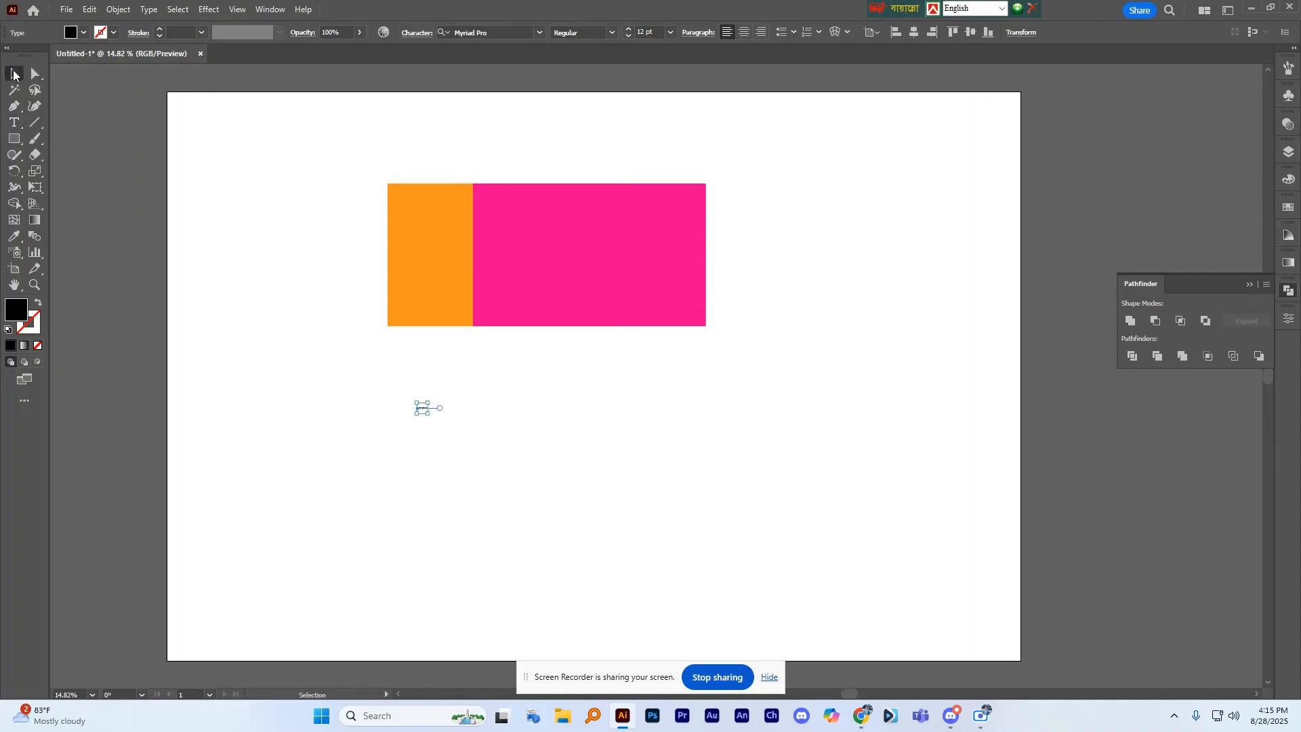
pyautogui.moveTo(429, 414); pyautogui.dragTo(522, 508)
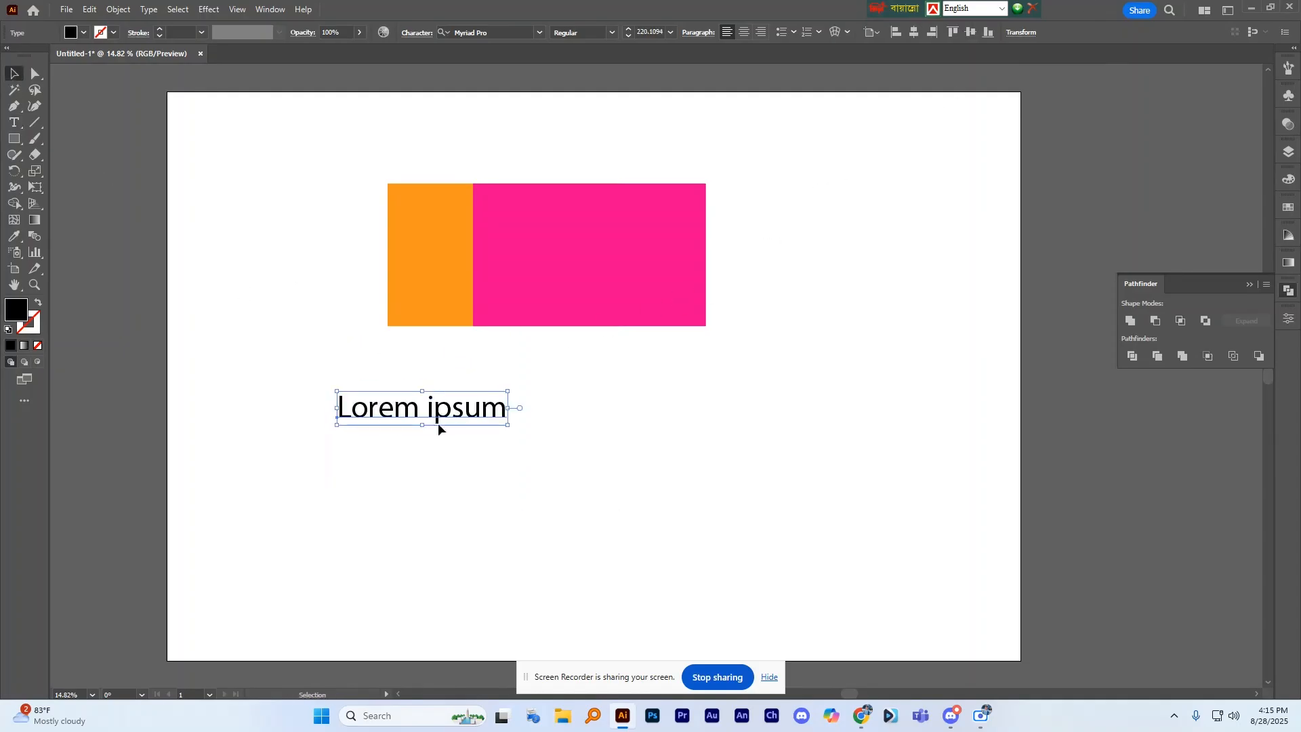
# Replace the placeholder text with "ctrl+shift+{" and move it to sit centrally beneath the rectangles
pyautogui.doubleClick(401, 414)
pyautogui.hotkey('ctrl', 'a')
pyautogui.write('ct')
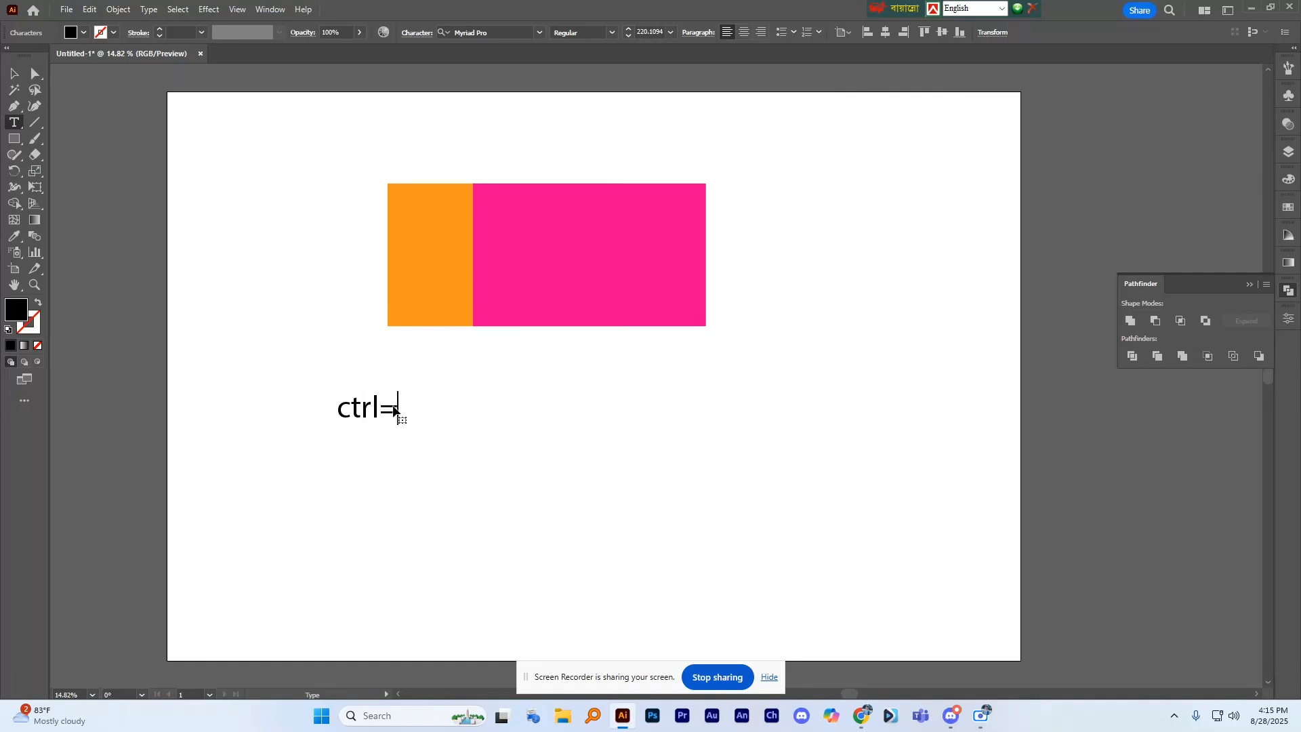
pyautogui.write('rl+shift+[')
pyautogui.press('BackSpace')
pyautogui.write('{')
pyautogui.press('Escape')
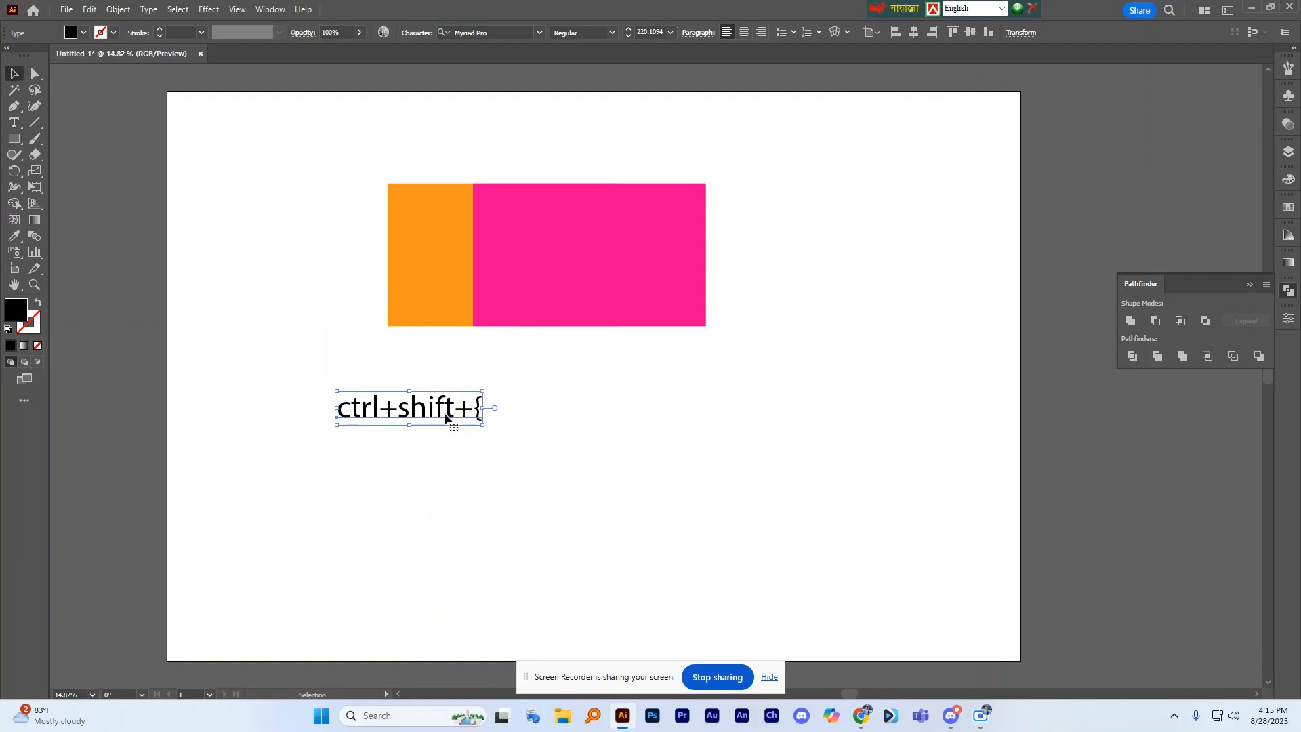
pyautogui.moveTo(445, 417); pyautogui.dragTo(535, 407)
pyautogui.click(640, 368)
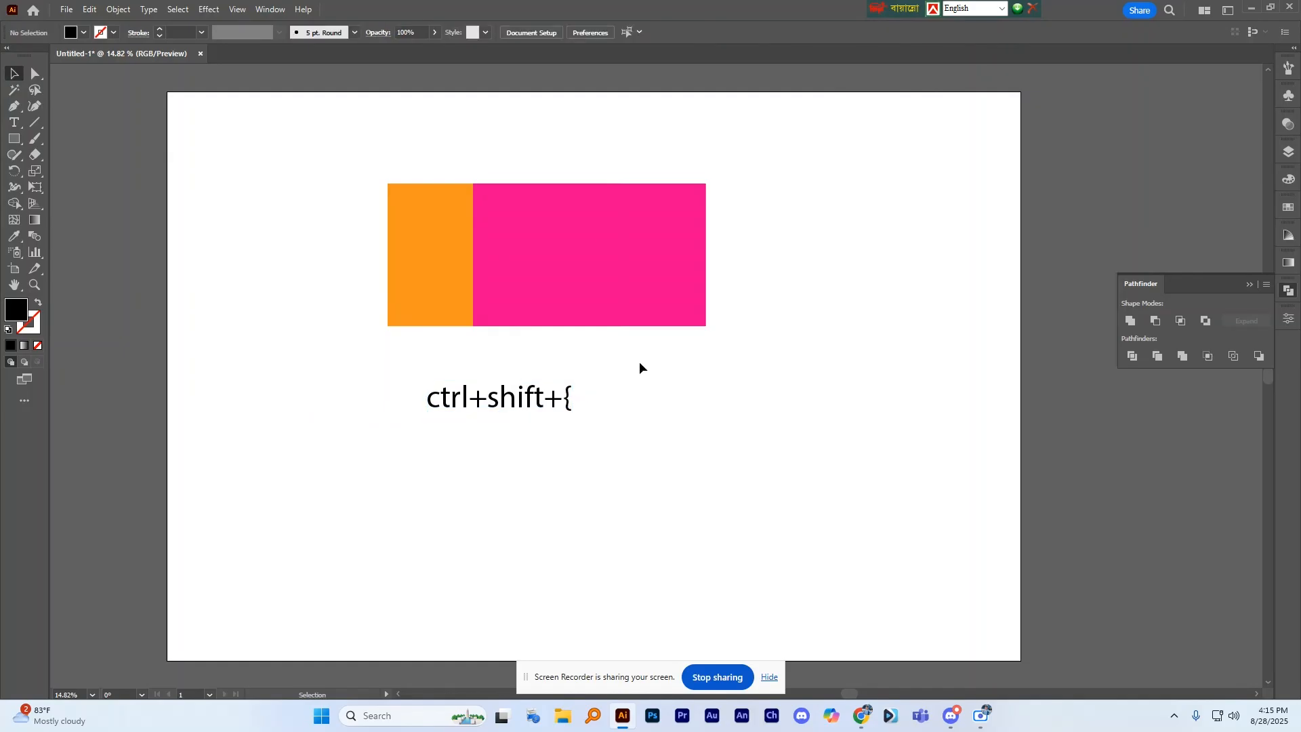
# Send the pink rectangle to the back, and send the orange rectangle to the back so pink lies on top again
pyautogui.click(602, 321)
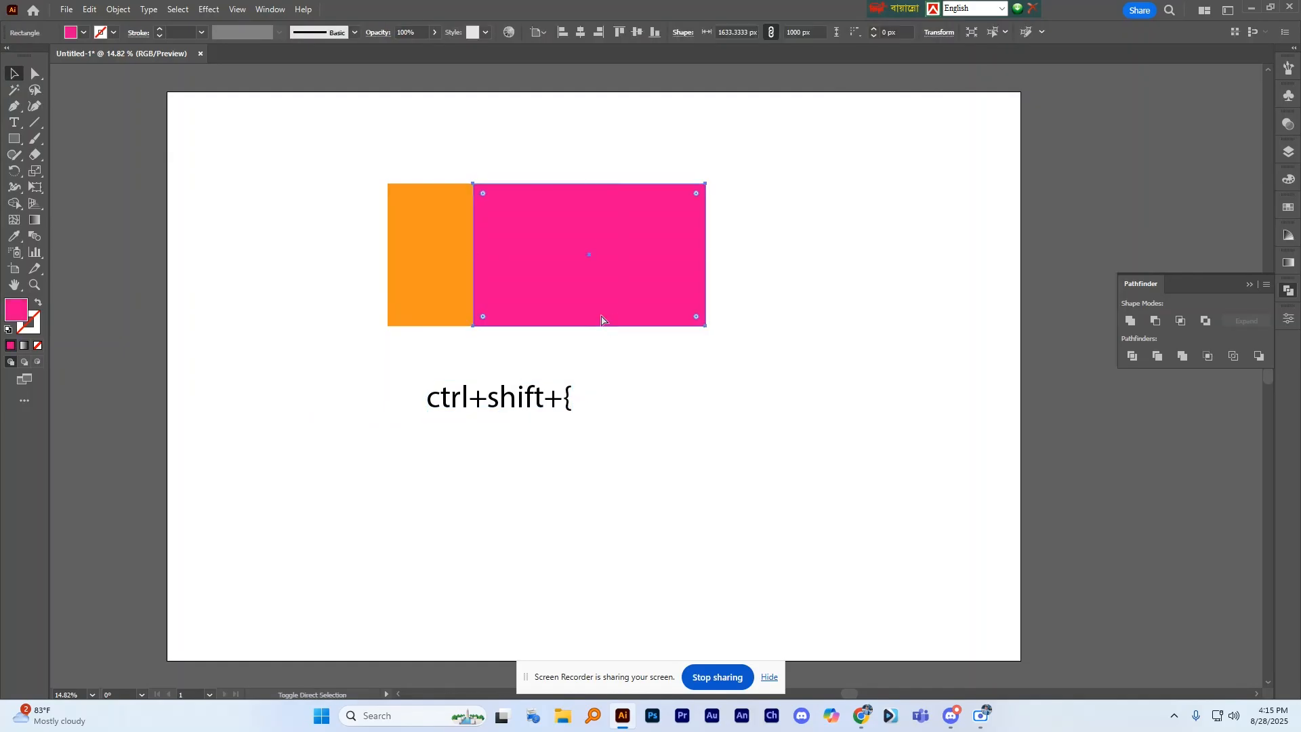
pyautogui.hotkey('ctrl', 'shift', '[')
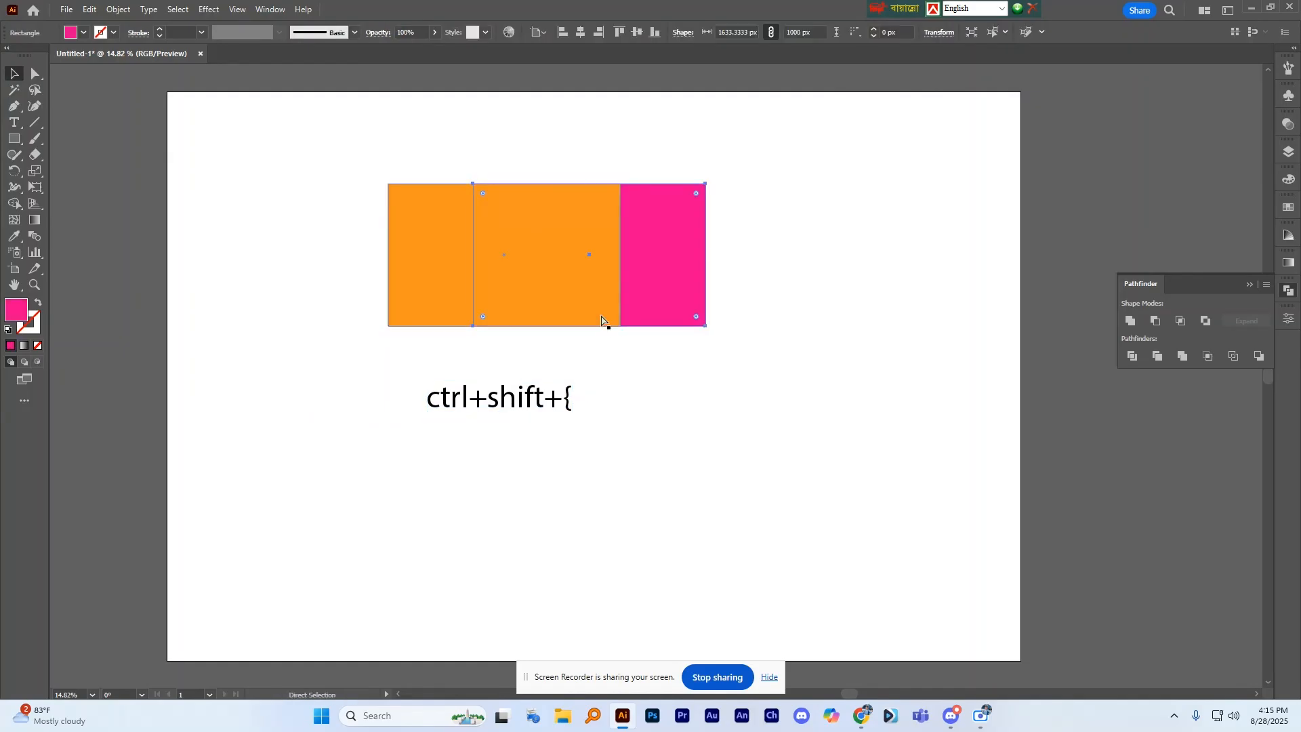
pyautogui.moveTo(595, 313); pyautogui.dragTo(692, 379)
pyautogui.hotkey('ctrl', 'z')
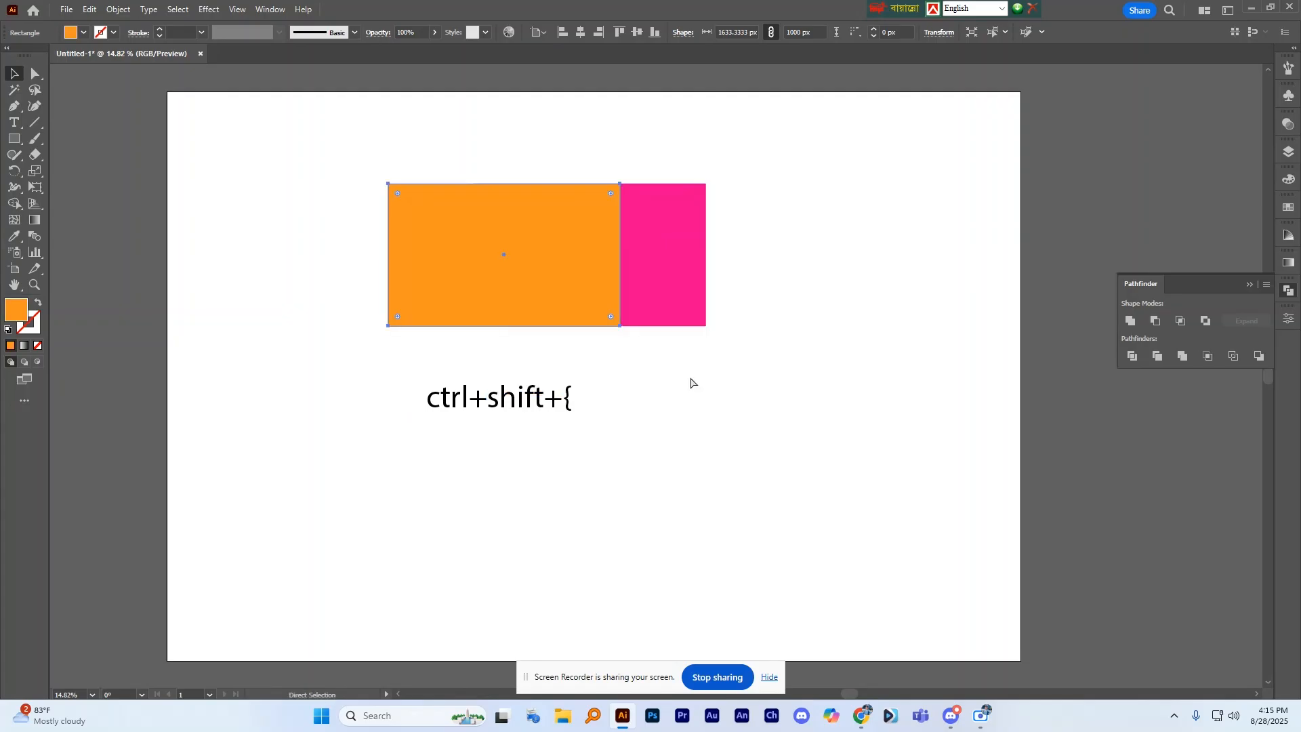
pyautogui.hotkey('ctrl', 'shift', '[')
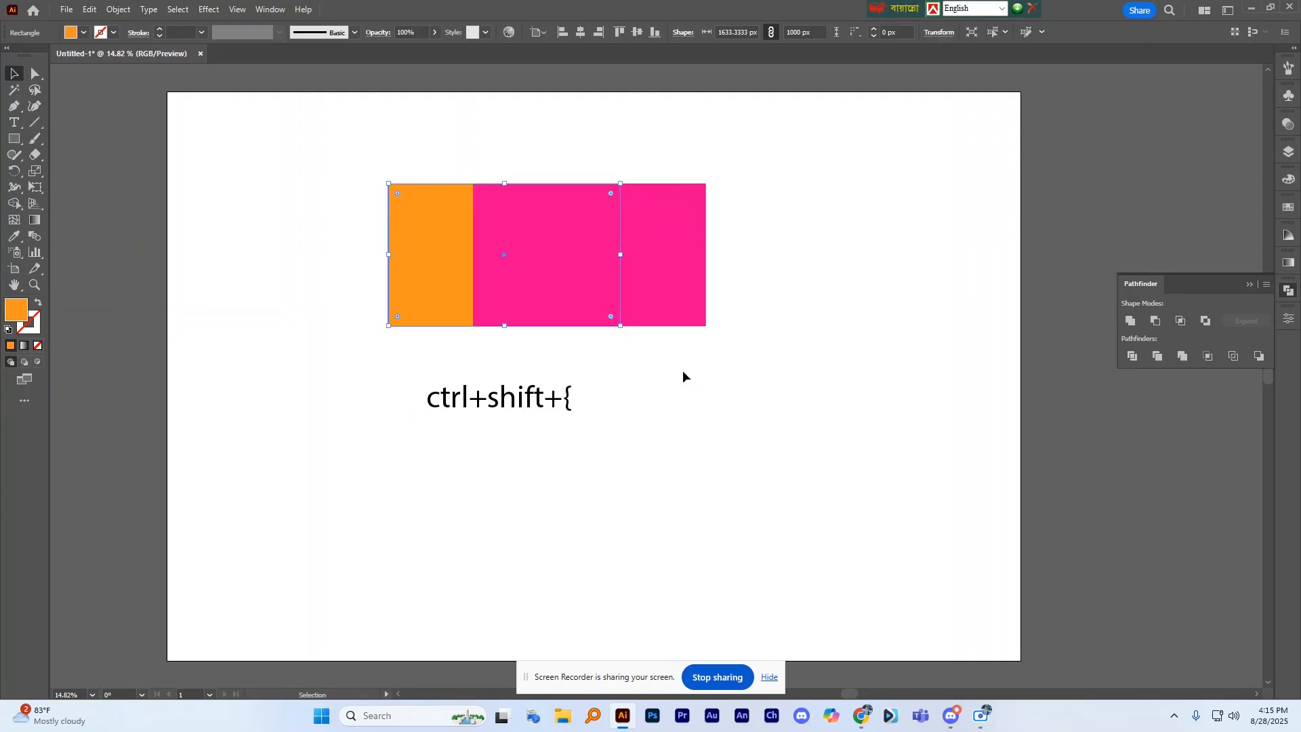
pyautogui.click(699, 367)
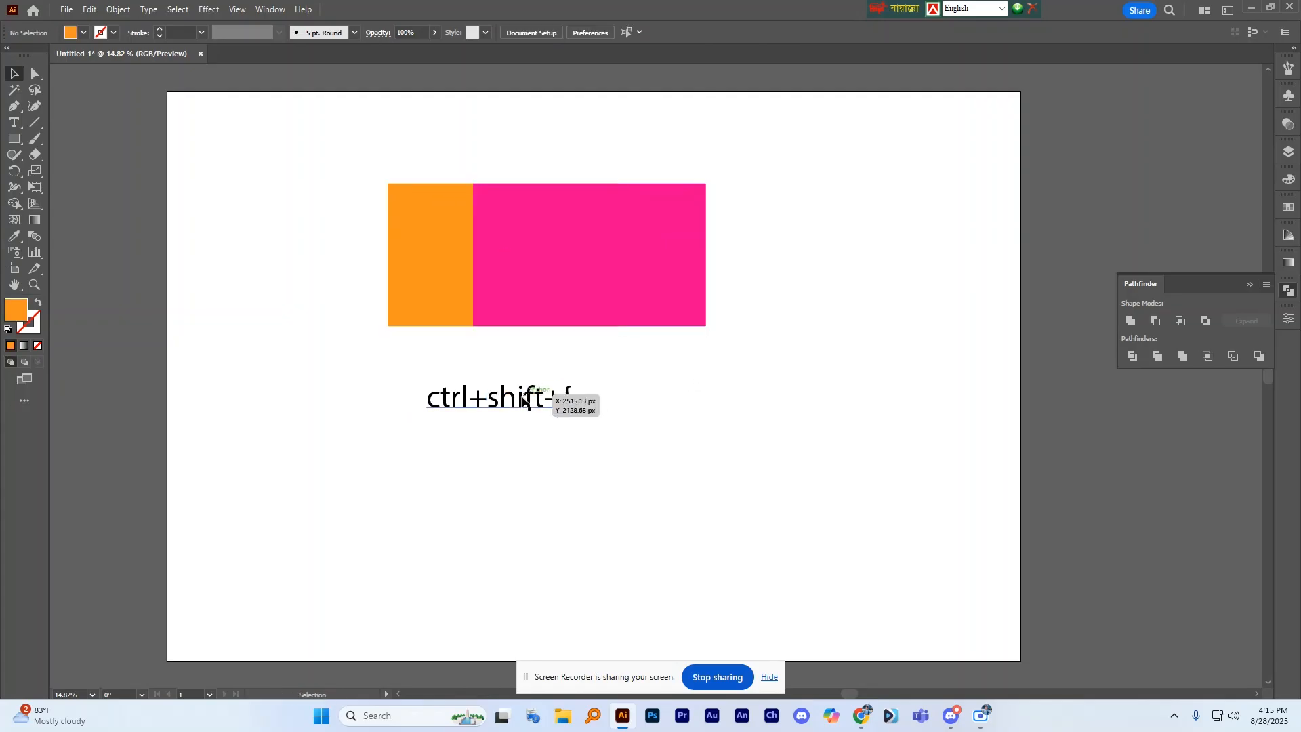
# Duplicate the shortcut text just below the original and shorten the copy to "ctrl+shift+"
pyautogui.moveTo(517, 404); pyautogui.dragTo(529, 458)
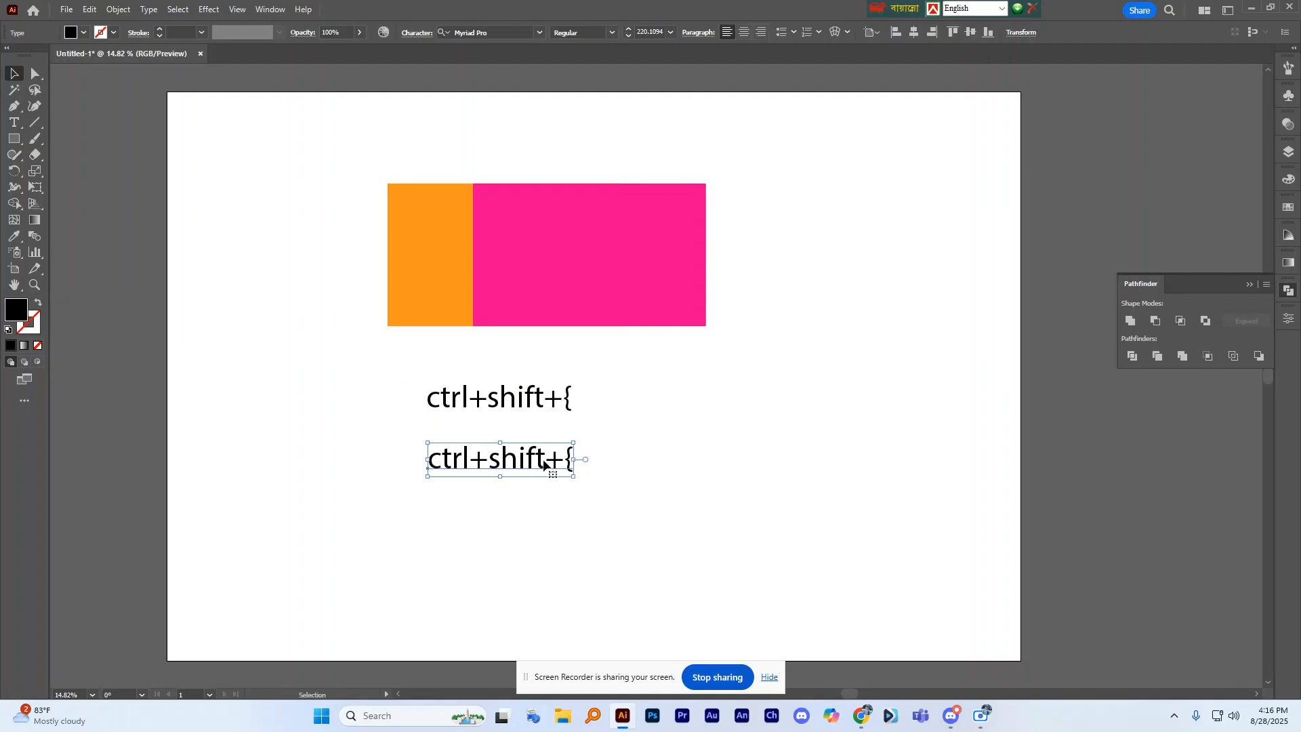
pyautogui.doubleClick(567, 462)
pyautogui.click(567, 455)
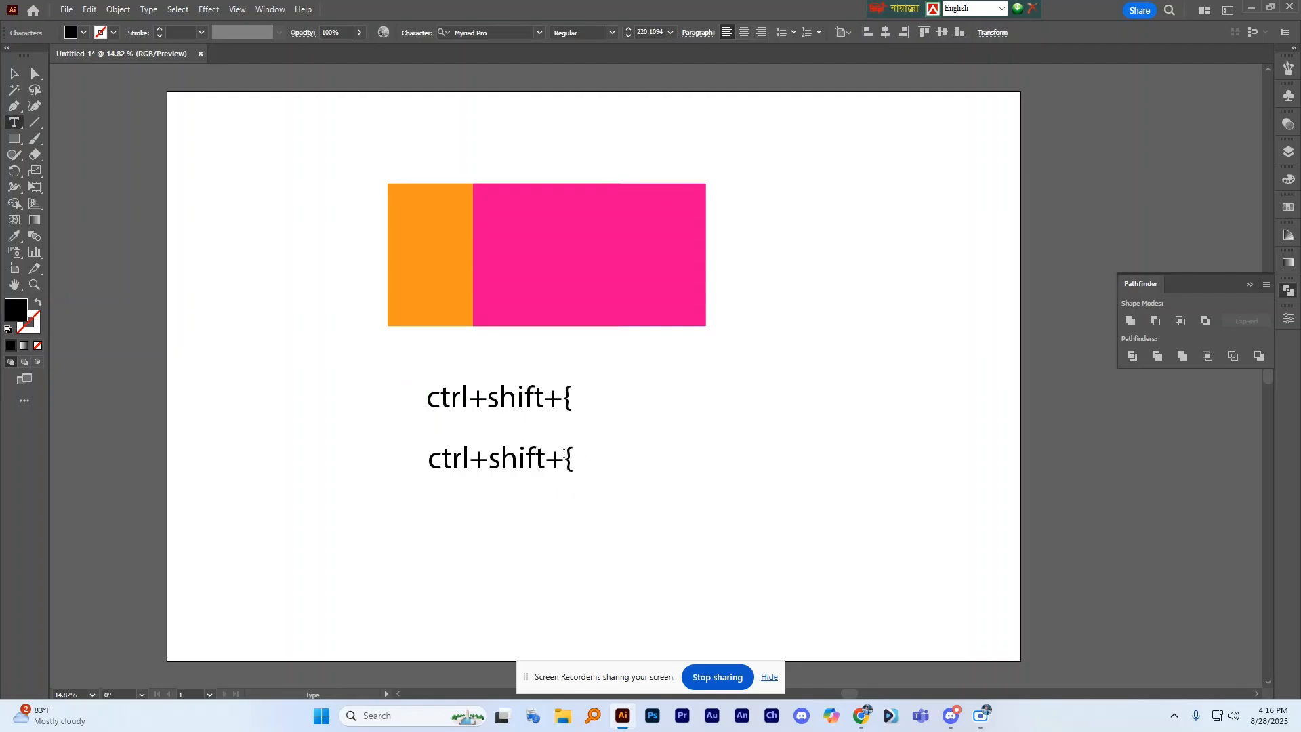
pyautogui.moveTo(567, 456); pyautogui.dragTo(583, 483)
pyautogui.write(']')
pyautogui.press('BackSpace')
pyautogui.press('BackSpace')
# Change the upper text line to "ctrl+shift+[" and complete the lower line as "ctrl+shift+]"
pyautogui.moveTo(564, 400); pyautogui.dragTo(577, 406)
pyautogui.write('[')
pyautogui.hotkey('ctrl', 'shift', 'a')
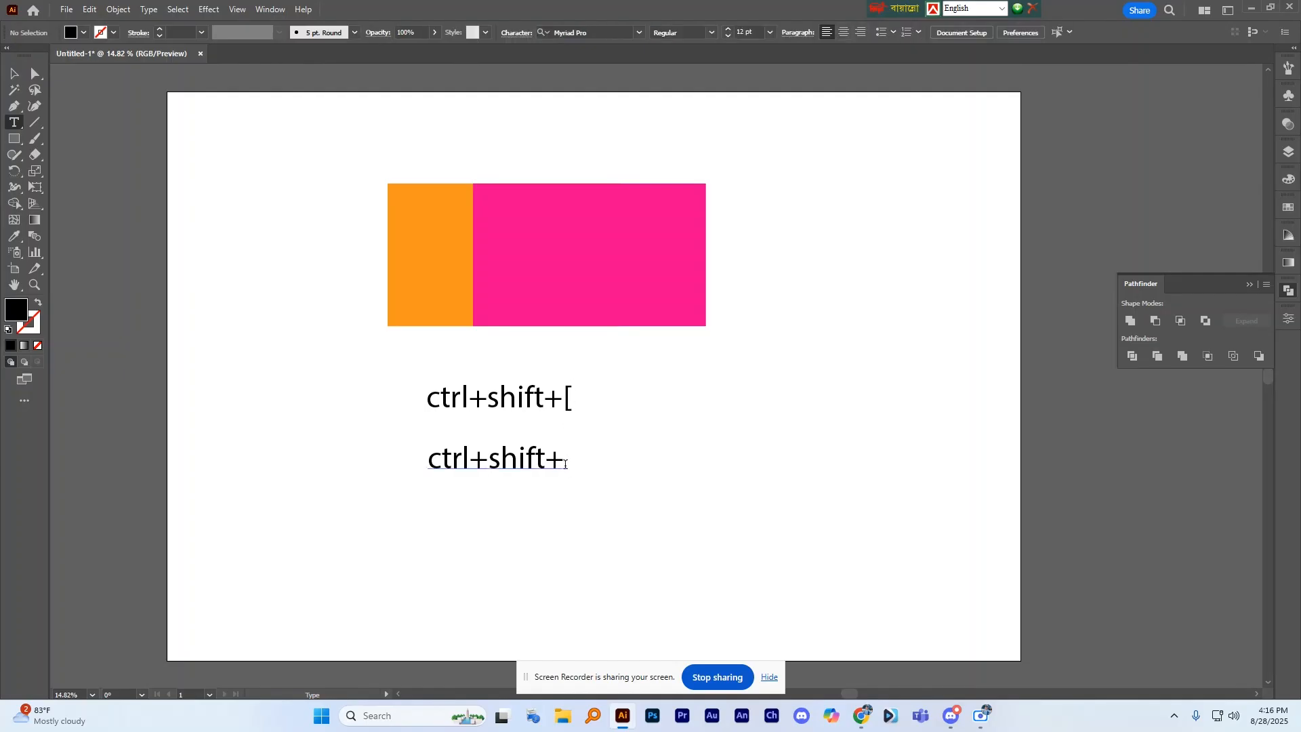
pyautogui.click(564, 458)
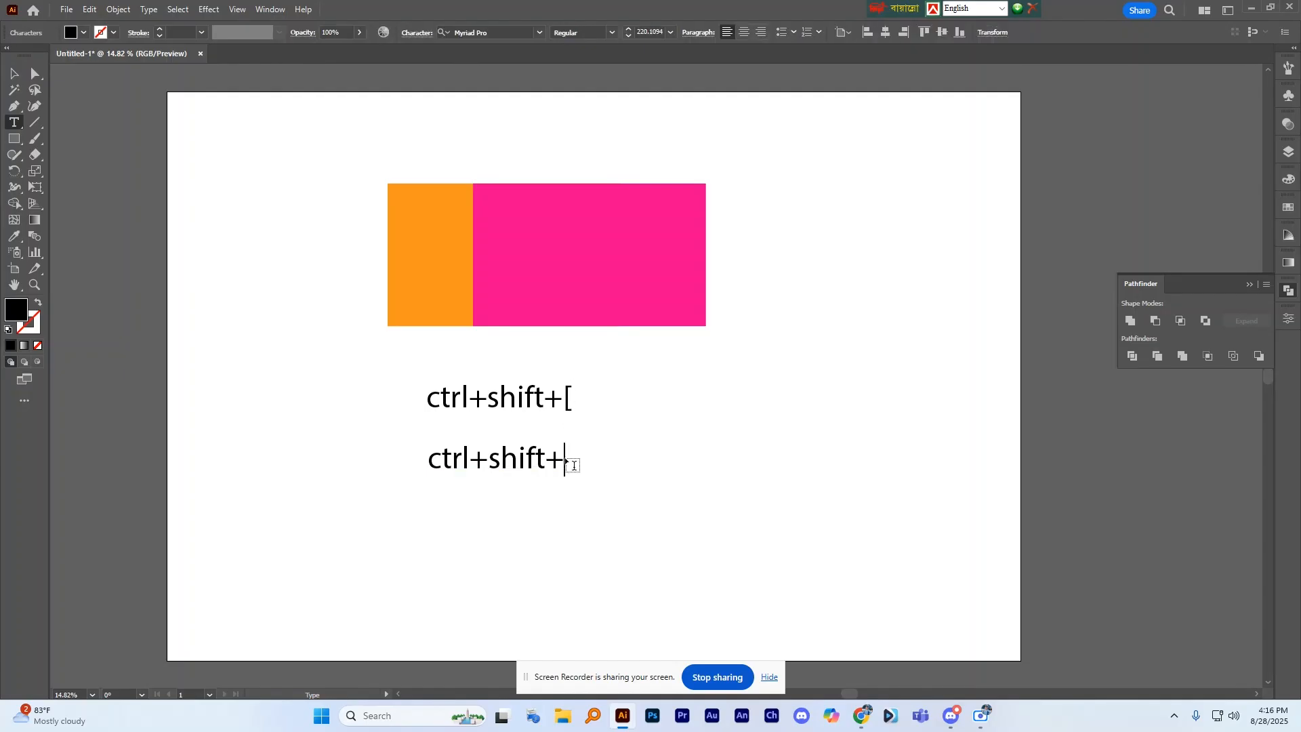
pyautogui.write(']')
pyautogui.click(15, 73)
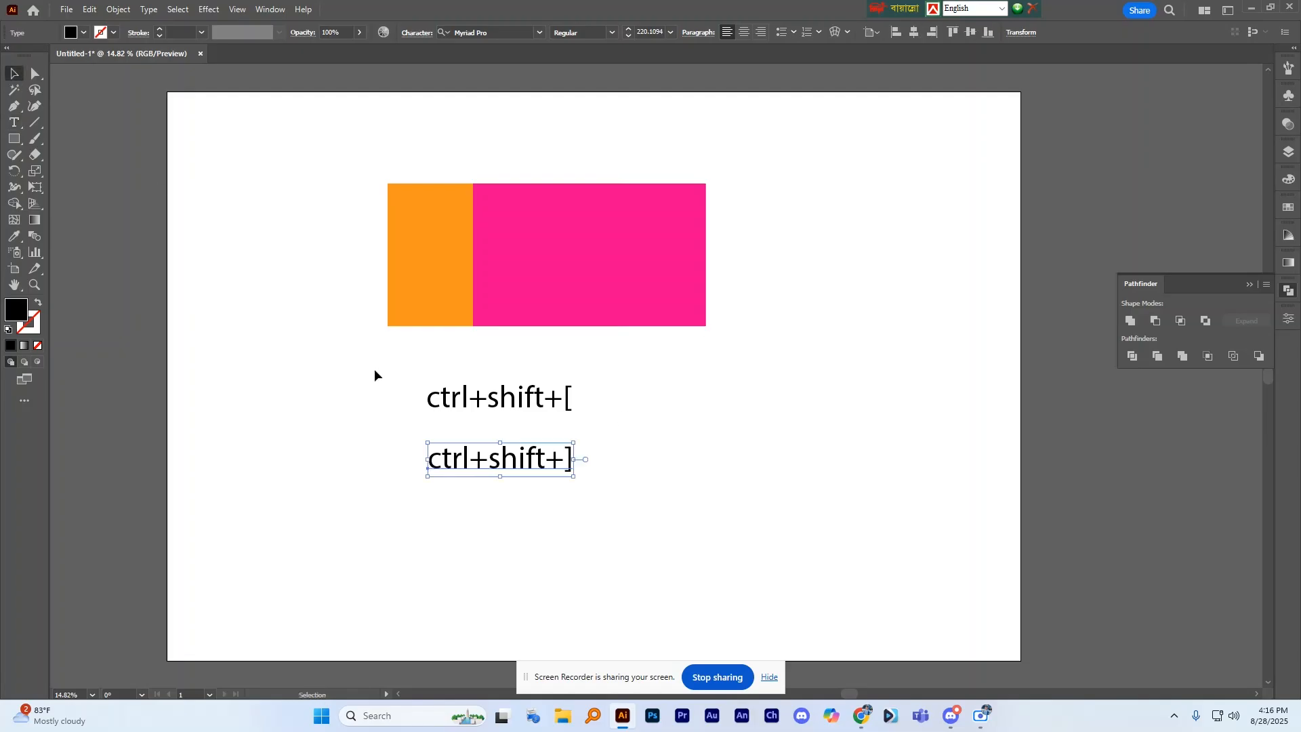
# Move both shortcut text lines together to the artboard's upper-left corner
pyautogui.moveTo(375, 375); pyautogui.dragTo(587, 494)
pyautogui.moveTo(509, 402); pyautogui.dragTo(281, 132)
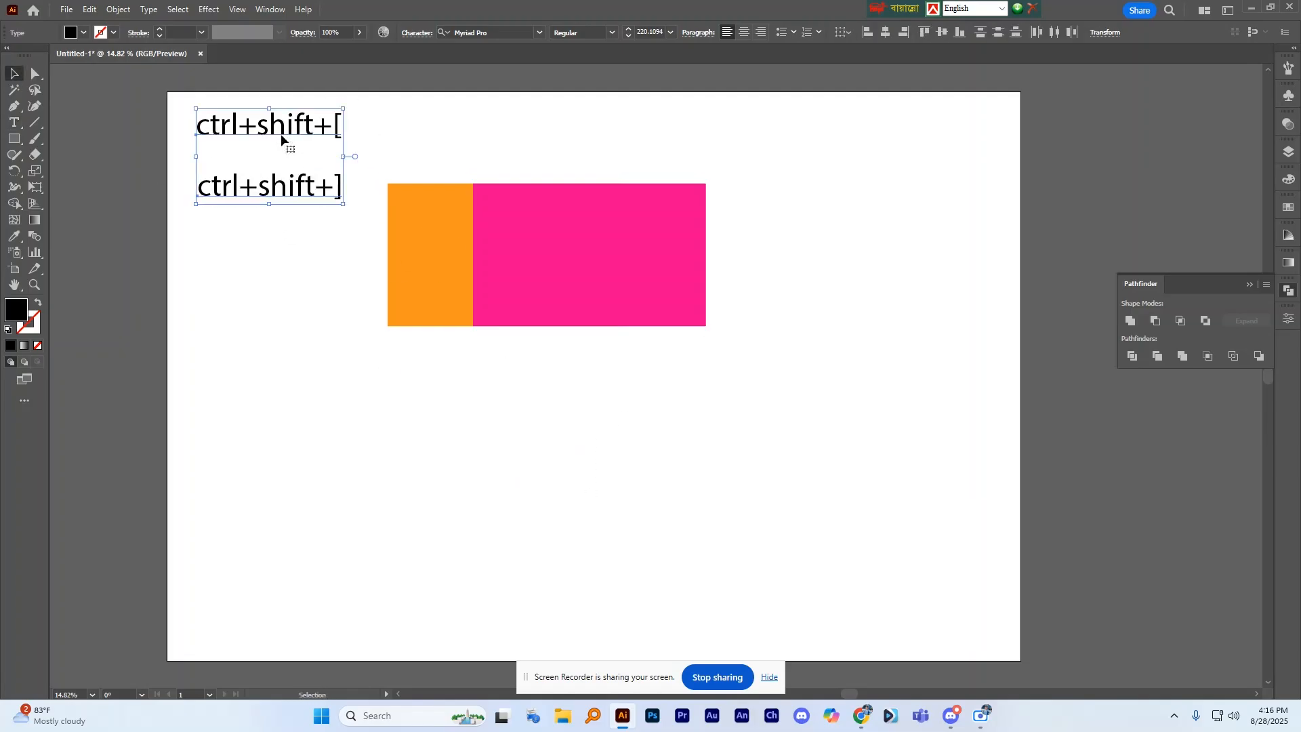
pyautogui.click(379, 166)
# Send the pink rectangle behind the orange one, and bring it back to the front
pyautogui.click(608, 248)
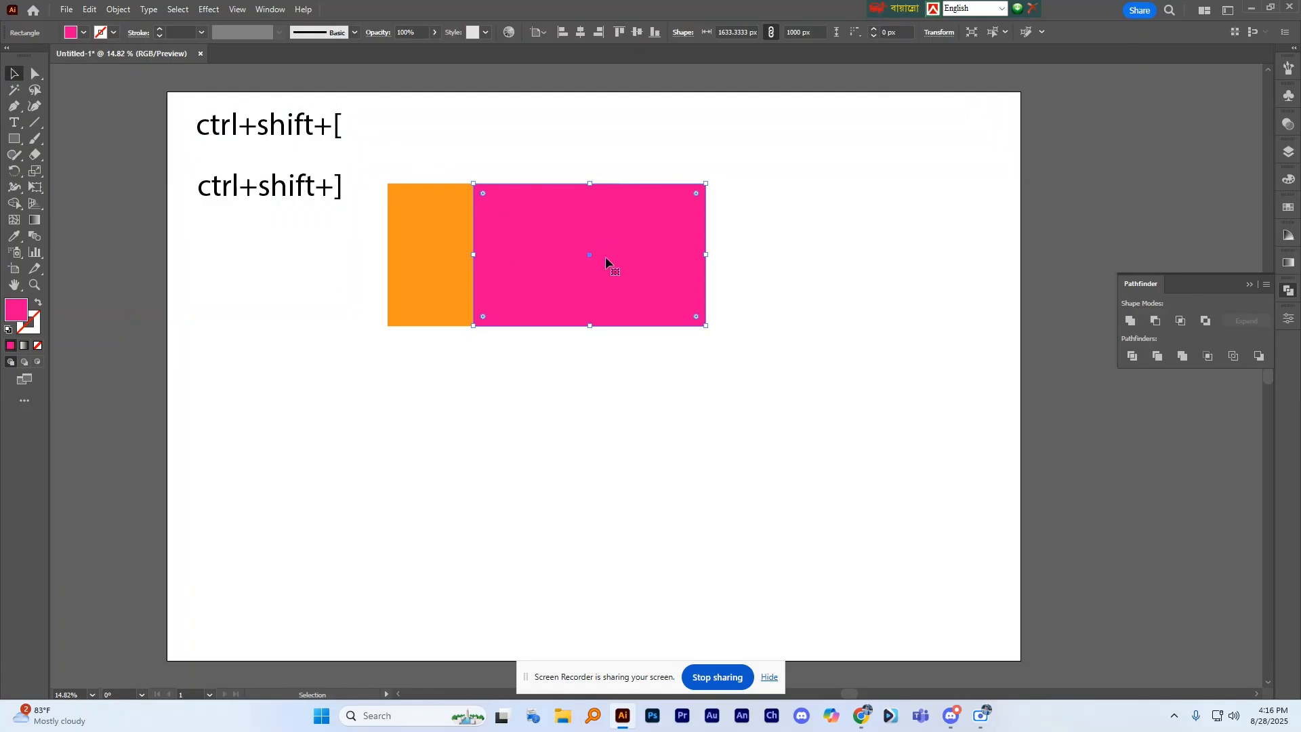
pyautogui.hotkey('ctrl', 'shift', '[')
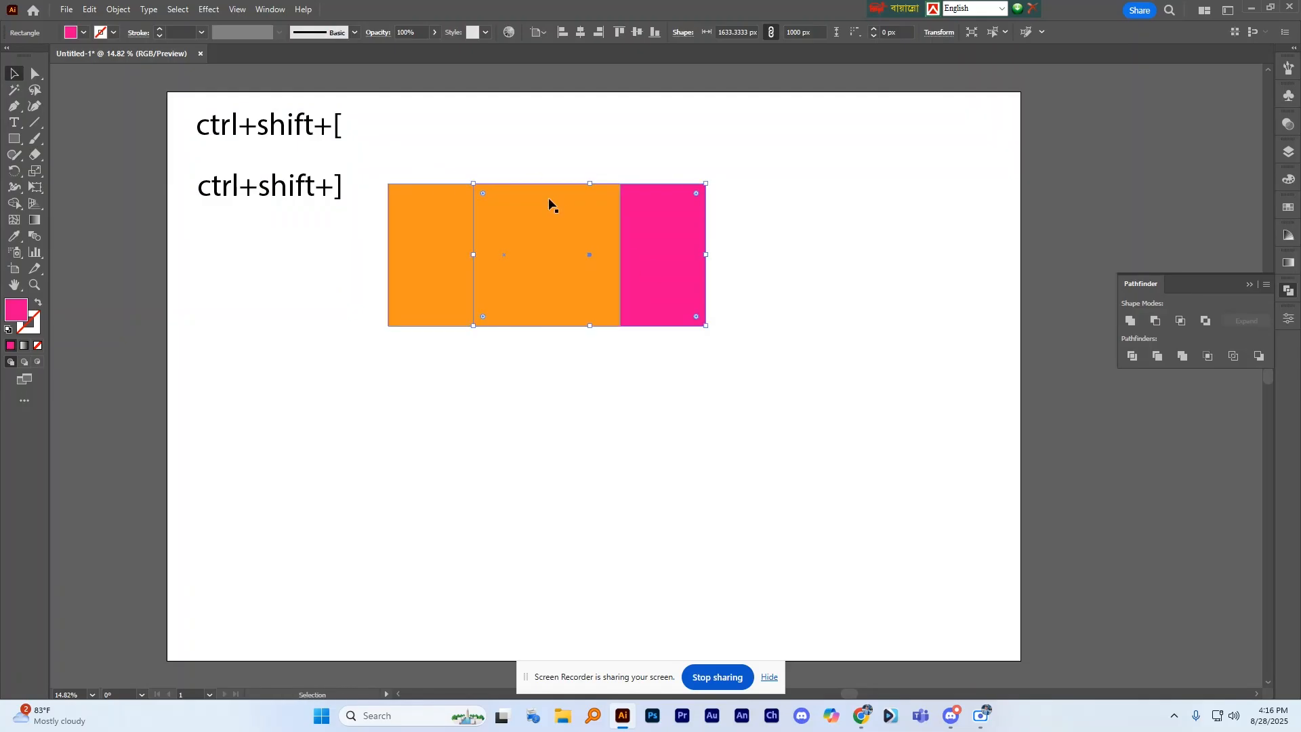
pyautogui.click(746, 161)
pyautogui.click(701, 232)
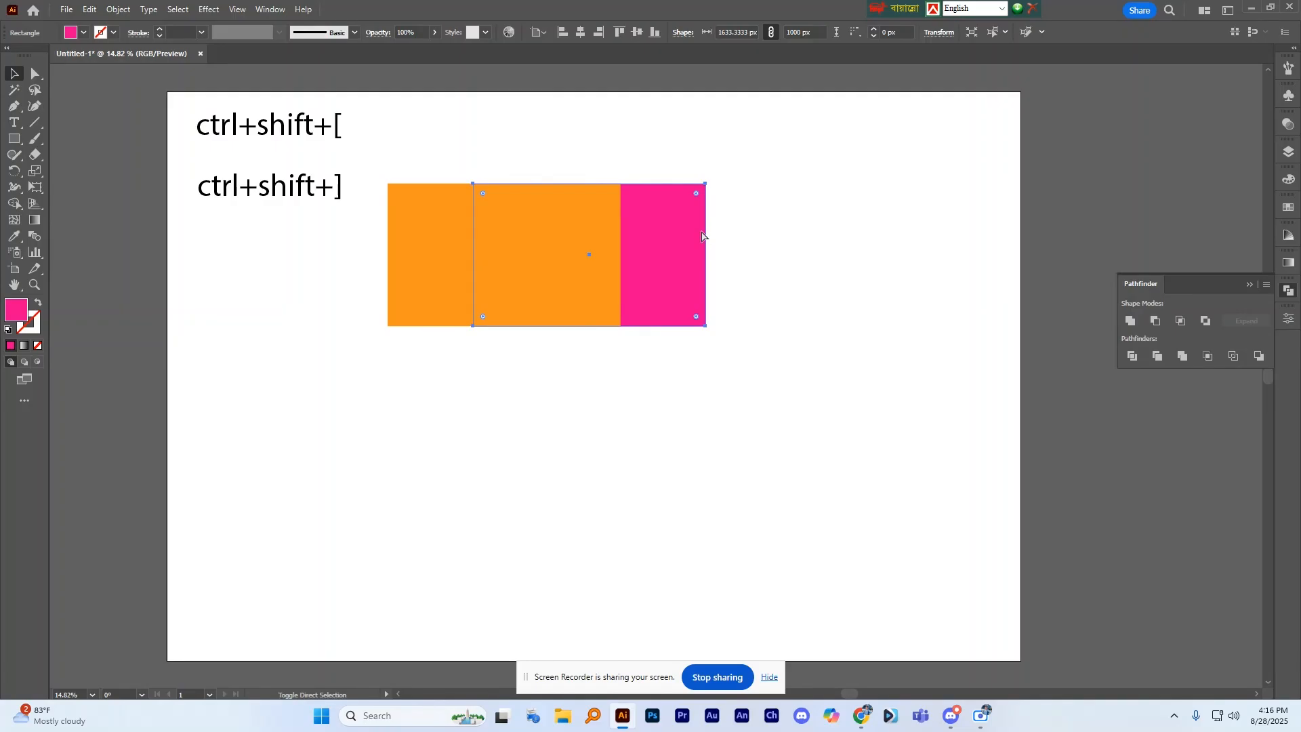
pyautogui.hotkey('ctrl', 'shift', ']')
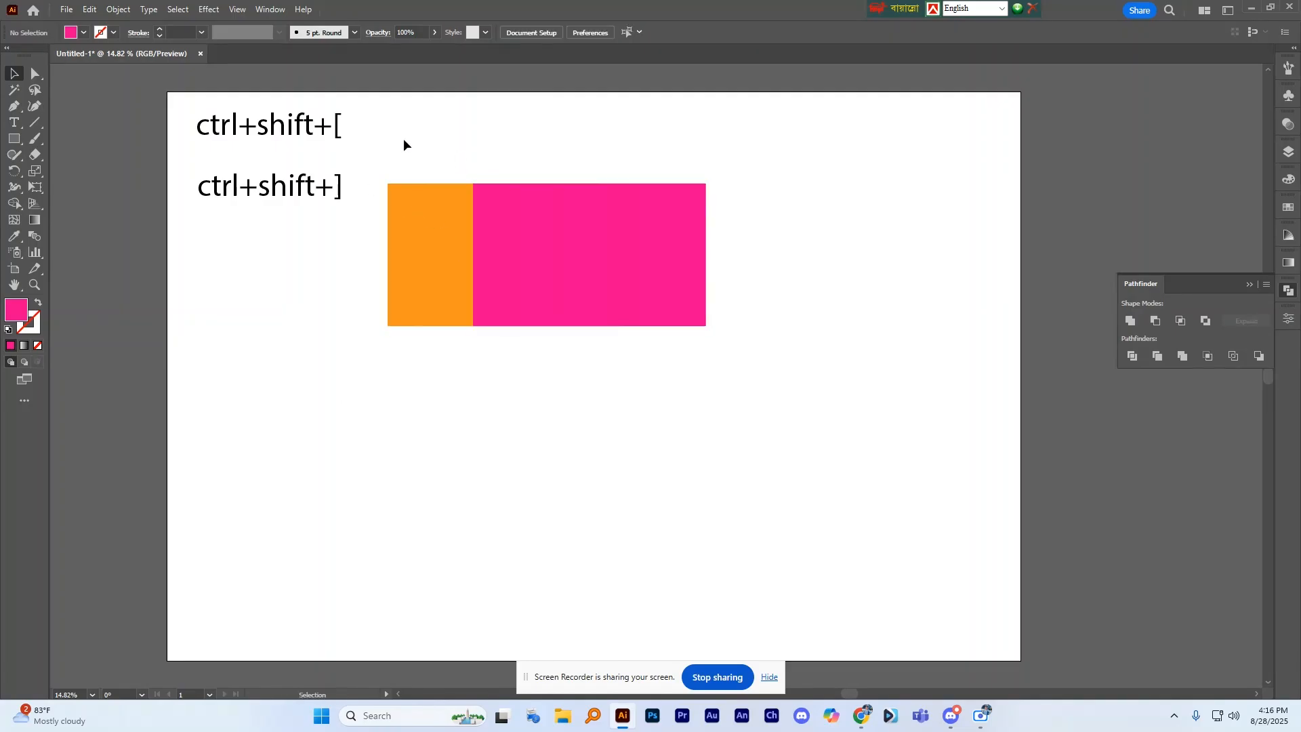
# Try Unite with the pink rectangle in front, test-move the merged shape, and undo both changes
pyautogui.moveTo(404, 139); pyautogui.dragTo(730, 337)
pyautogui.click(1133, 322)
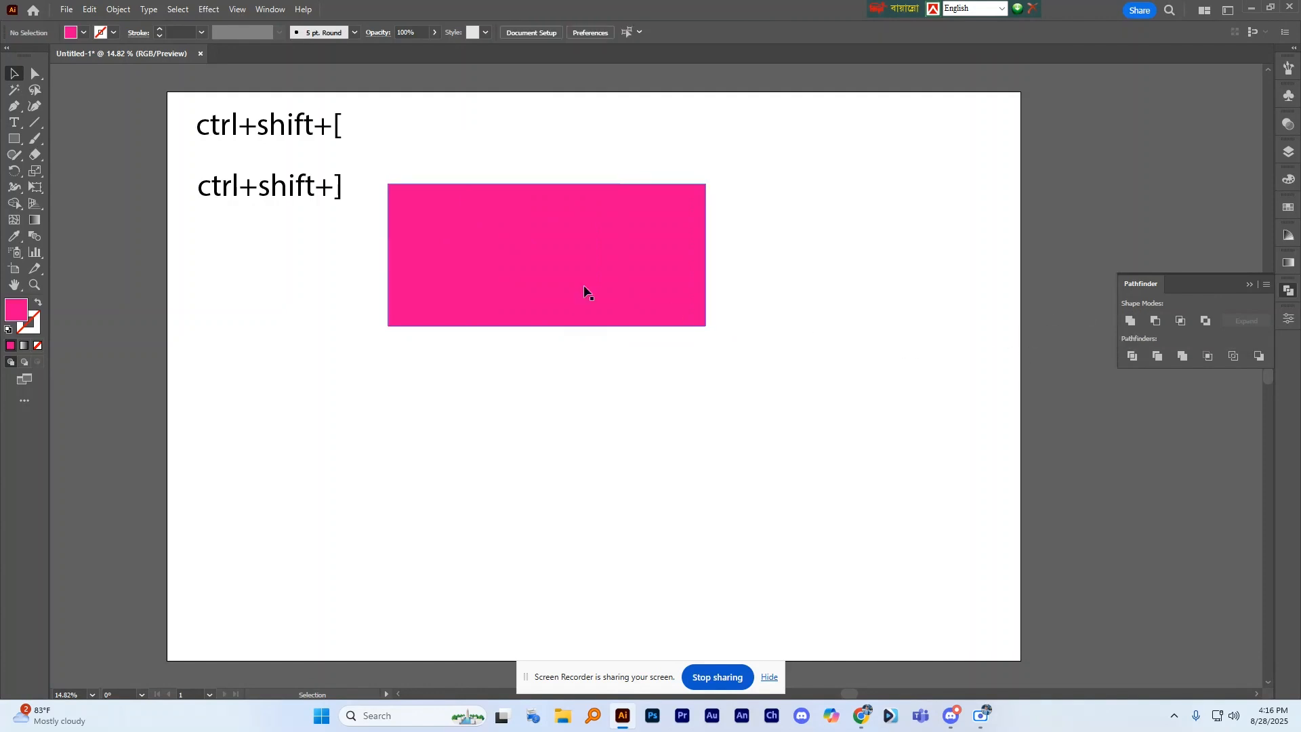
pyautogui.moveTo(587, 288); pyautogui.dragTo(674, 312)
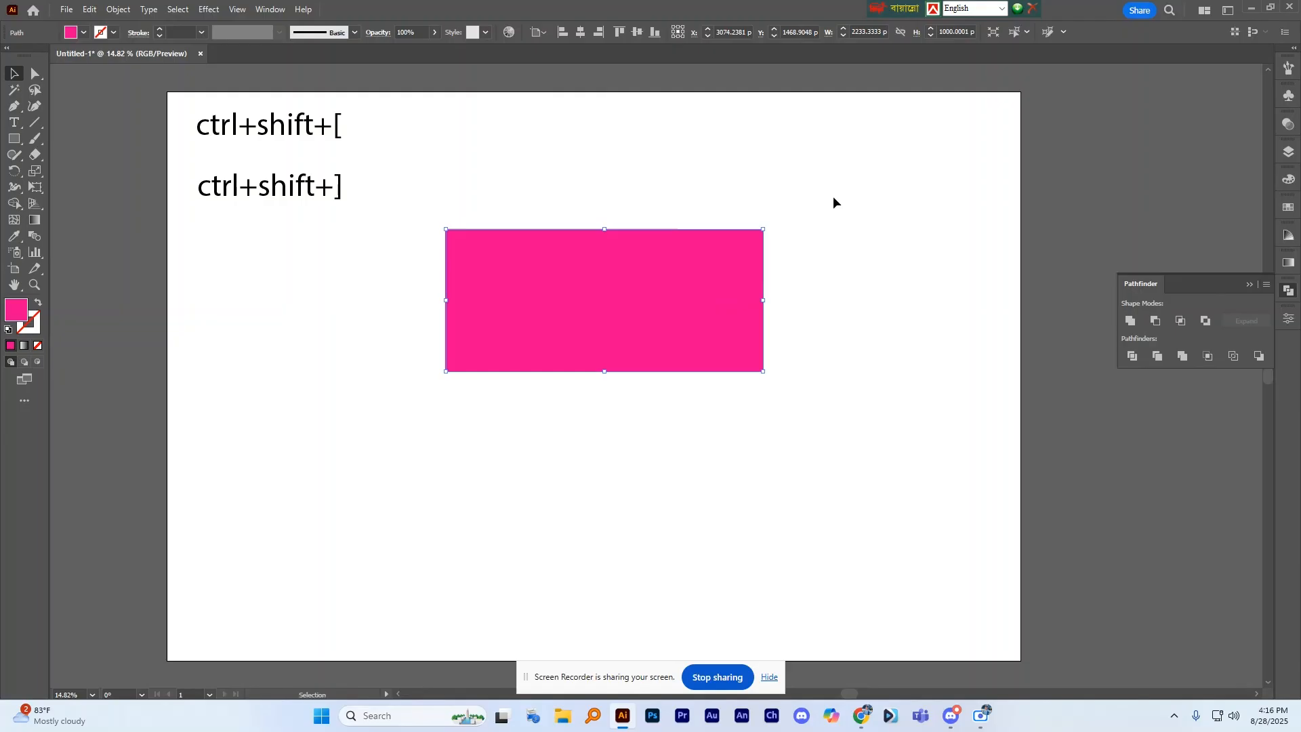
pyautogui.hotkey('ctrl', 'z')
pyautogui.hotkey('ctrl', 'z')
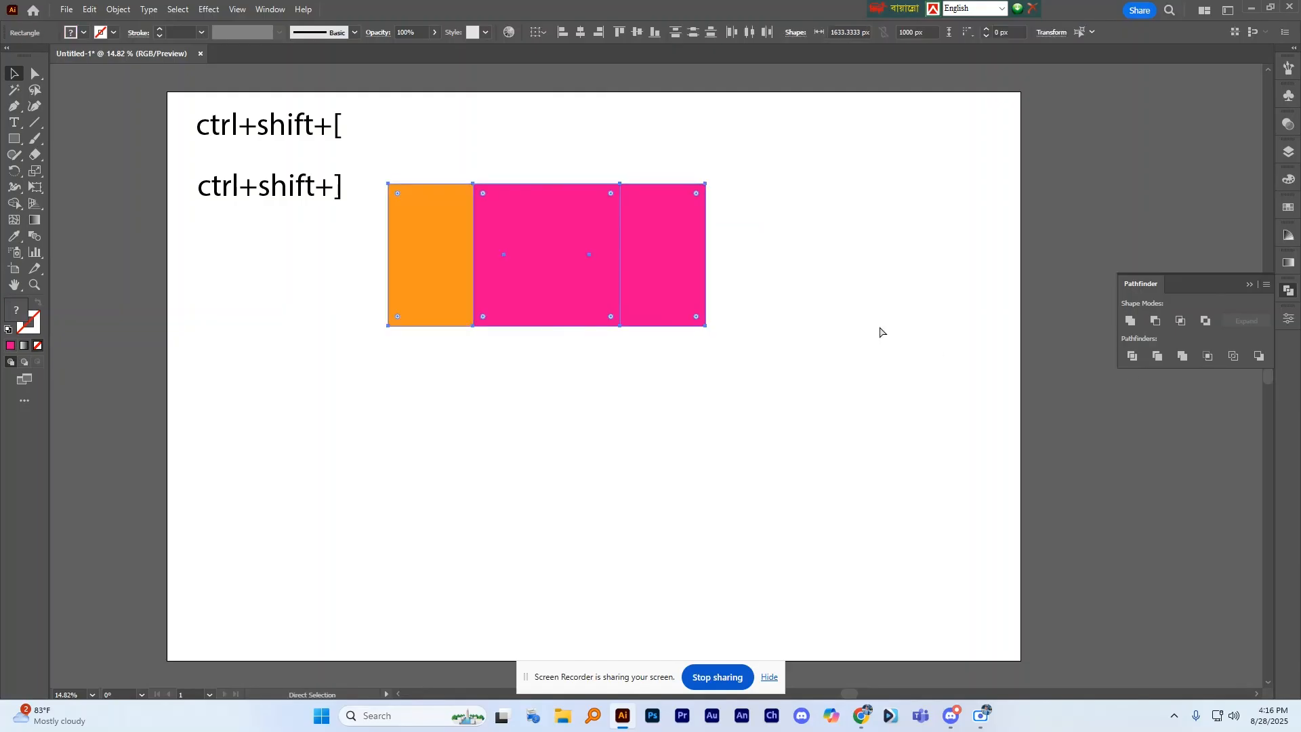
# Select both overlapping rectangles and split them along their overlap with the Divide pathfinder
pyautogui.click(890, 328)
pyautogui.moveTo(514, 134); pyautogui.dragTo(687, 293)
pyautogui.click(935, 329)
pyautogui.moveTo(441, 152); pyautogui.dragTo(636, 273)
pyautogui.click(1133, 357)
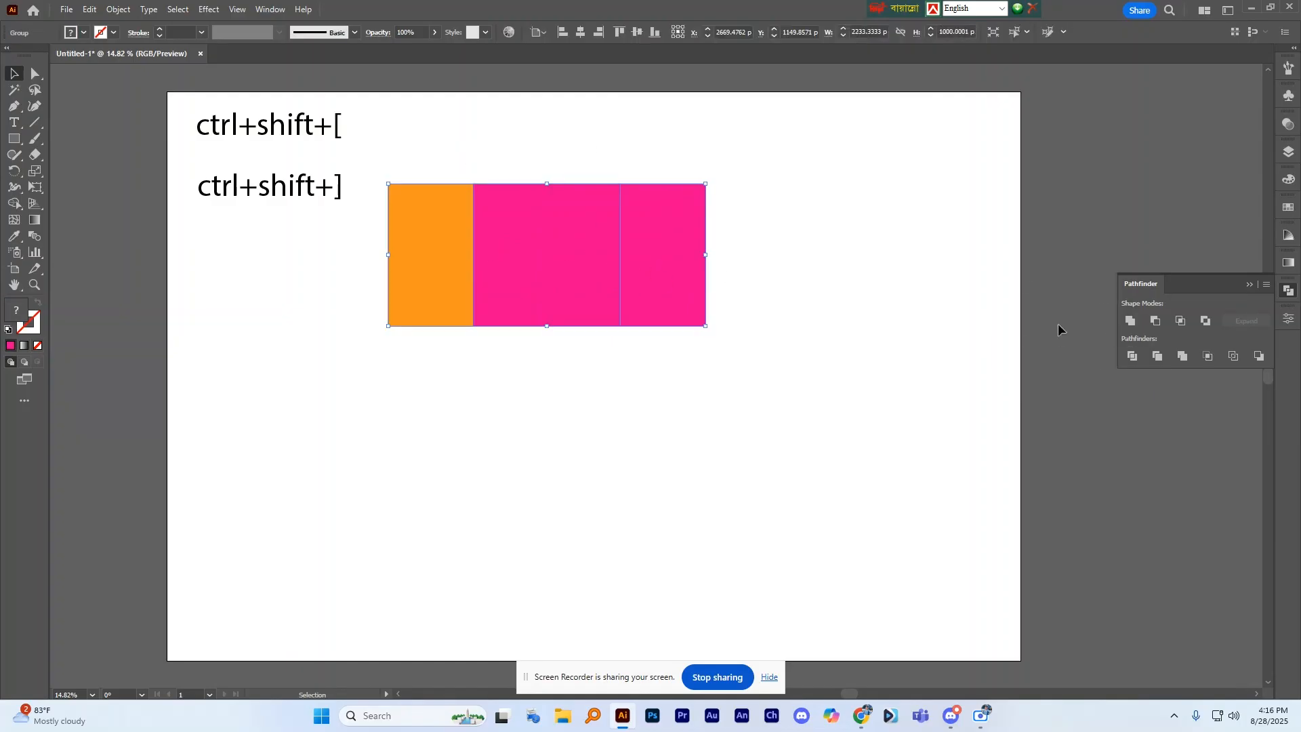
# Move the divided group about 1019 px right and ungroup it into separate pieces
pyautogui.click(819, 271)
pyautogui.moveTo(664, 274); pyautogui.dragTo(800, 271)
pyautogui.rightClick(797, 271)
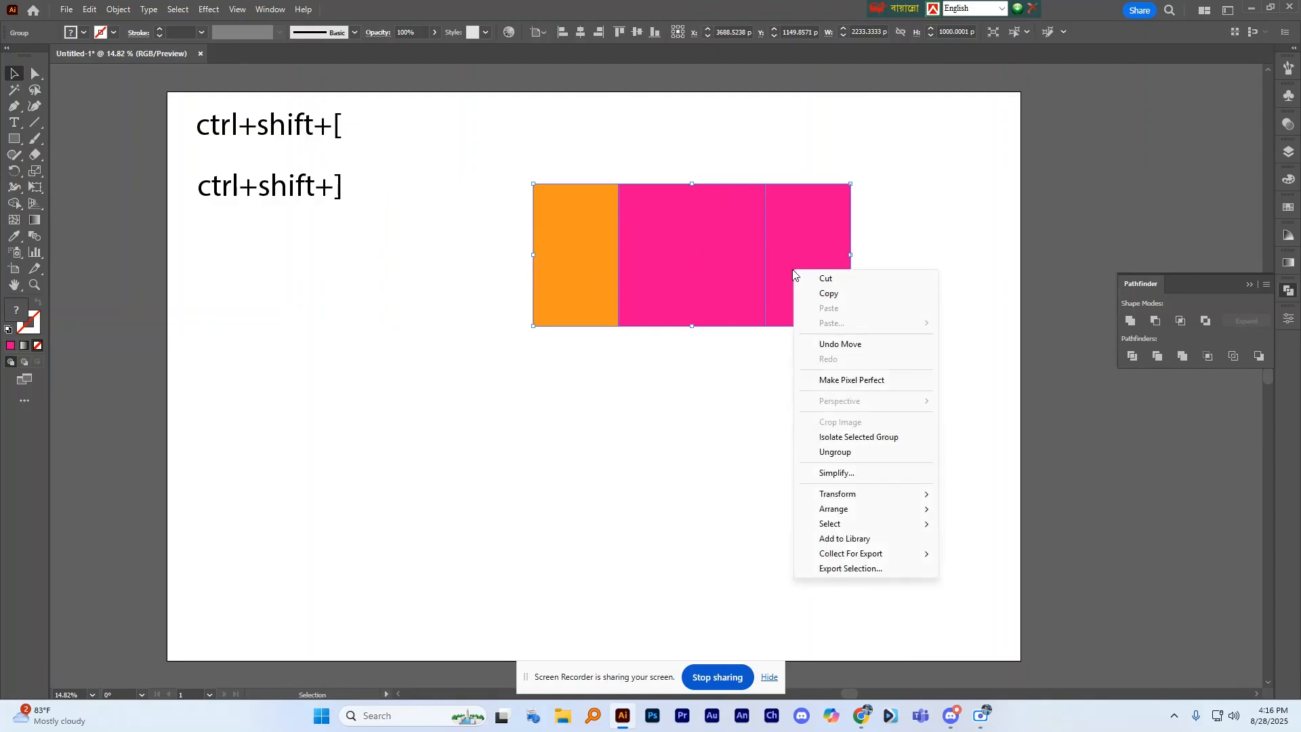
pyautogui.click(841, 452)
# Try pulling the middle overlap piece about 1100 px down, undo that move, and select all three pieces
pyautogui.moveTo(700, 290); pyautogui.dragTo(734, 446)
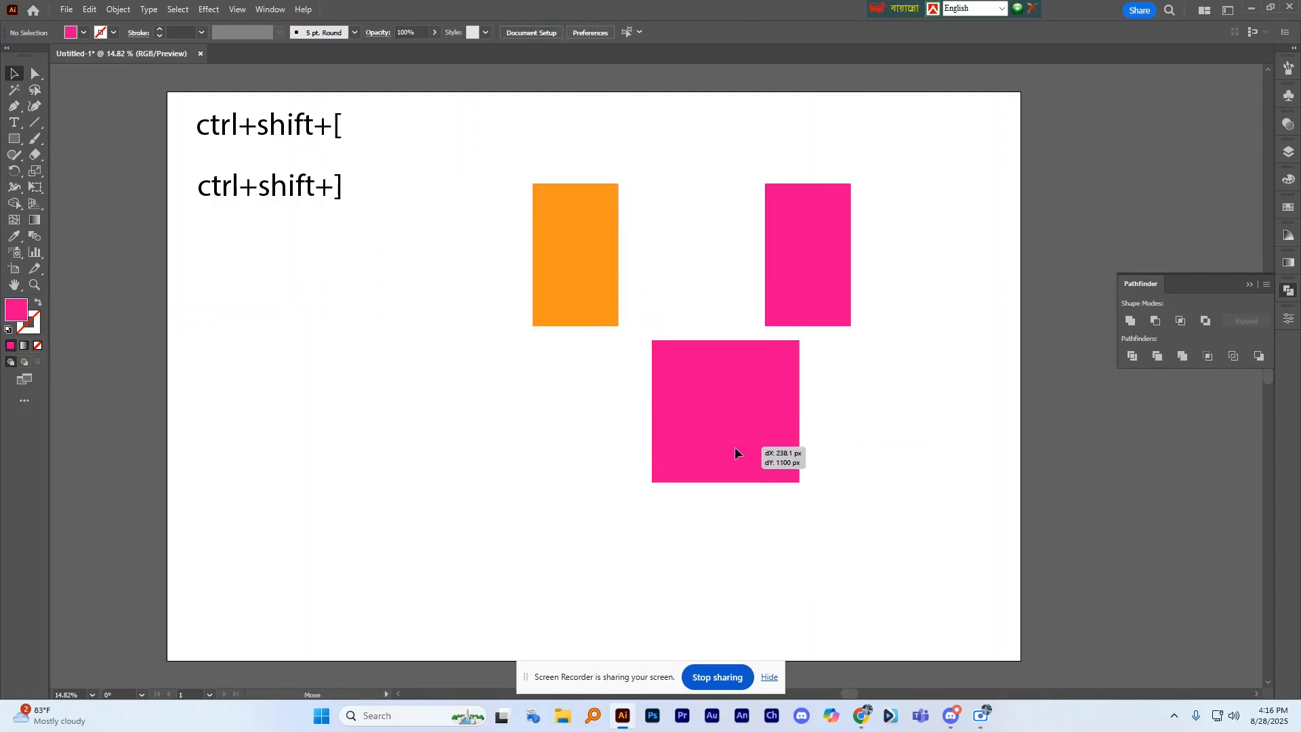
pyautogui.hotkey('ctrl', 'z')
pyautogui.click(739, 425)
pyautogui.moveTo(461, 157); pyautogui.dragTo(898, 317)
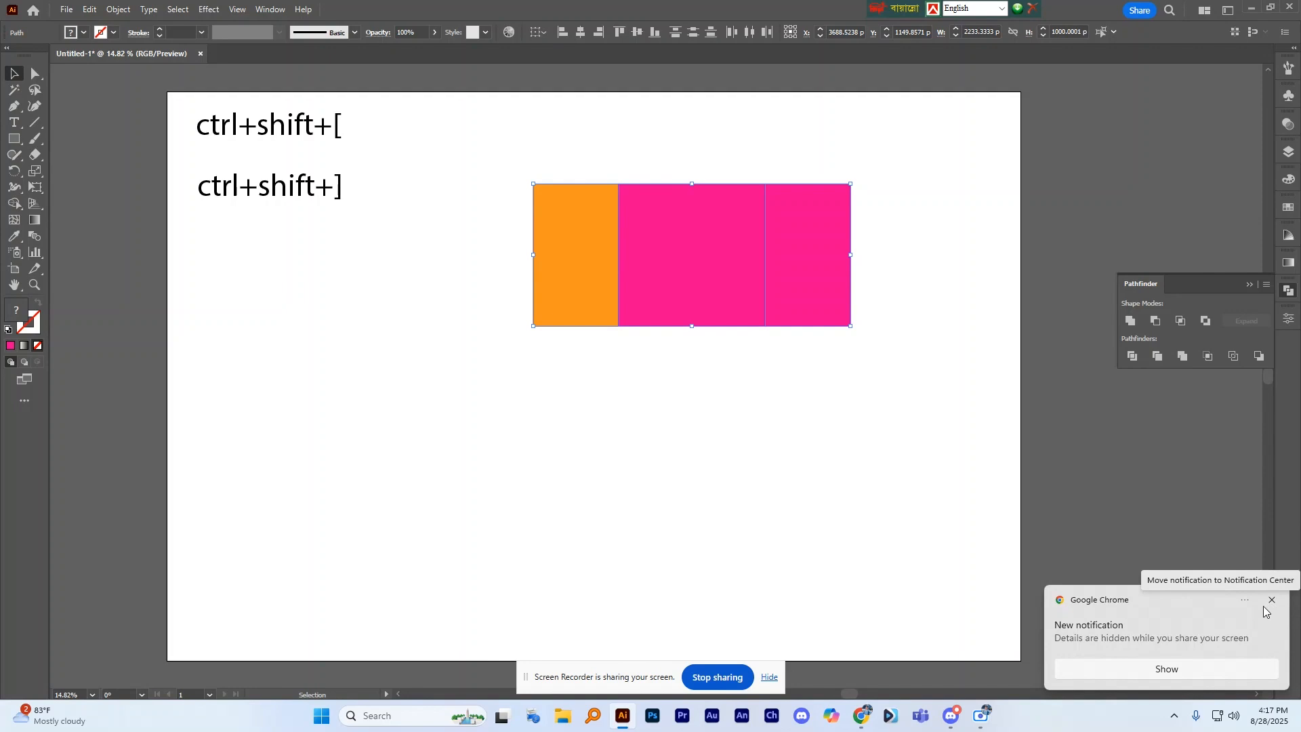
# Dismiss the notification, deselect the pieces, and try moving the middle pink piece, undoing the move
pyautogui.click(1182, 673)
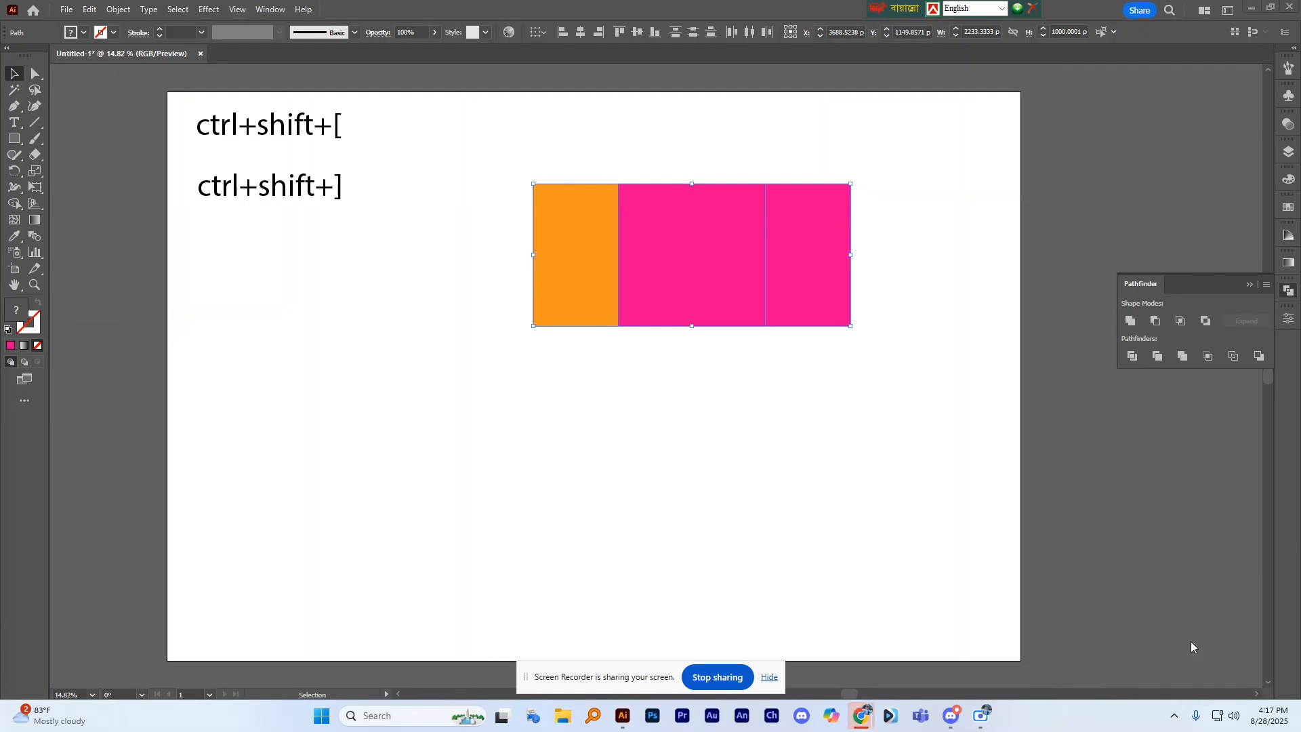
pyautogui.click(967, 381)
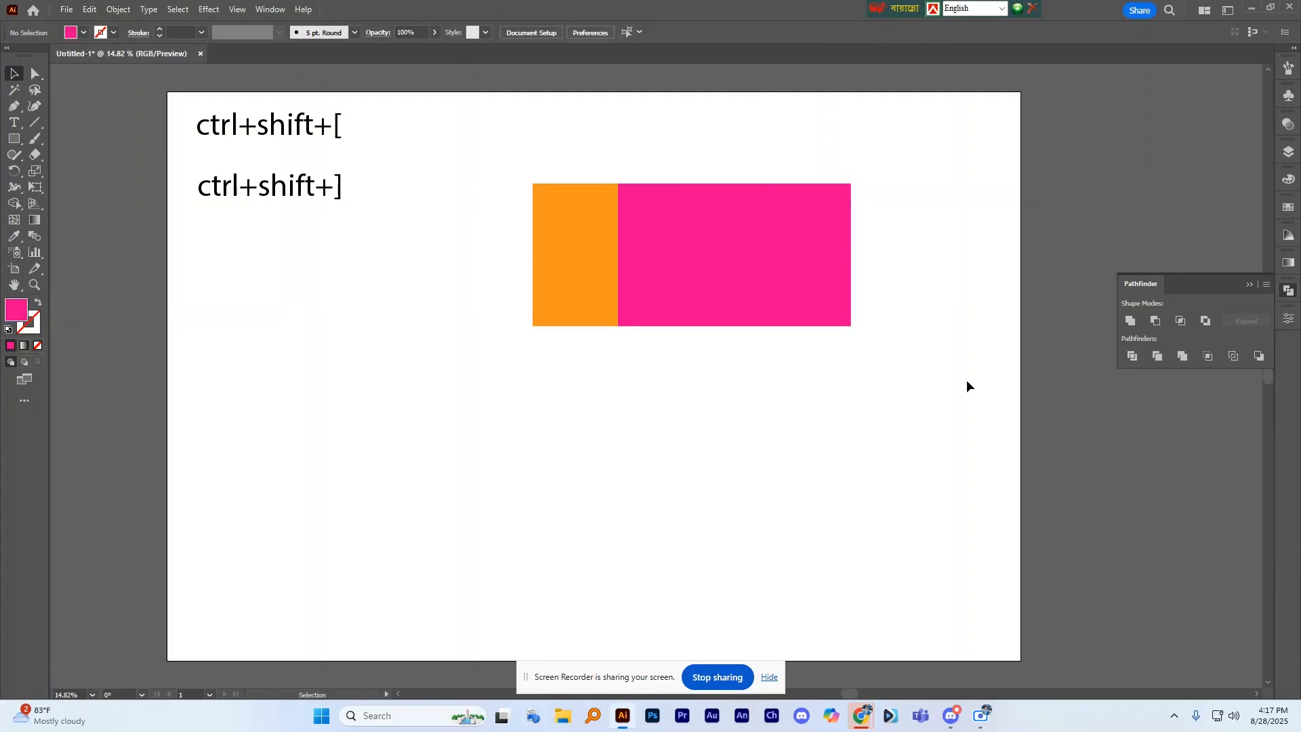
pyautogui.moveTo(681, 246); pyautogui.dragTo(717, 246)
pyautogui.hotkey('ctrl', 'z')
pyautogui.hotkey('ctrl', 'z')
pyautogui.hotkey('ctrl', 'shift', 'z')
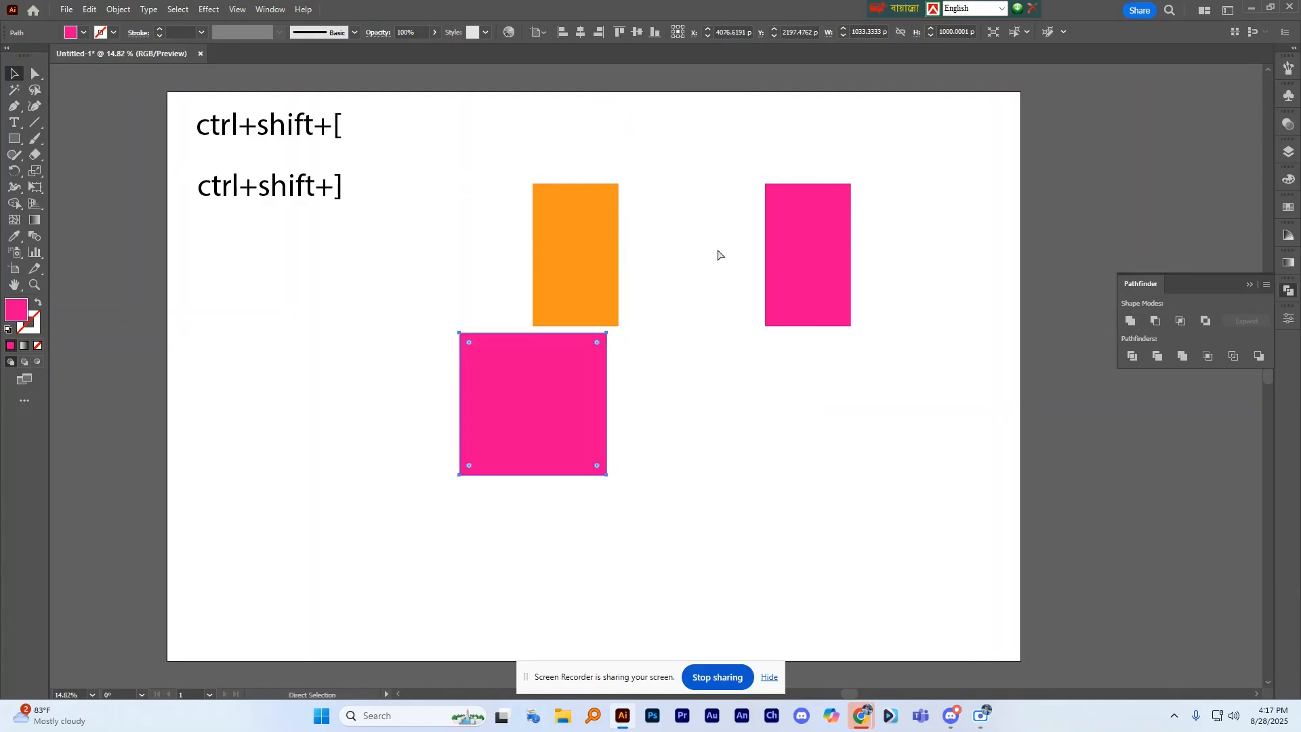
pyautogui.hotkey('ctrl', 'shift', 'z')
pyautogui.hotkey('ctrl', 'shift', 'z')
pyautogui.click(913, 244)
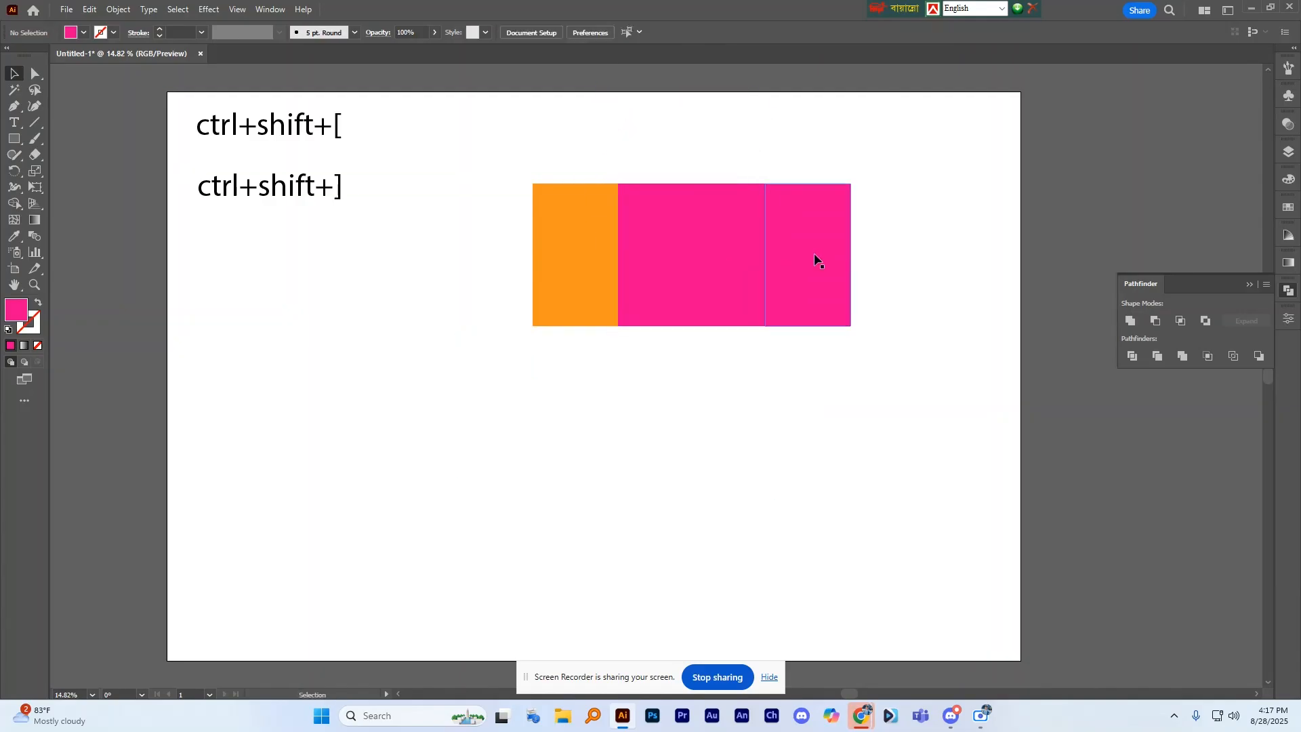
# Try pulling the outer pink piece and the outer orange piece away from the middle piece, undoing each move
pyautogui.moveTo(815, 257); pyautogui.dragTo(900, 257)
pyautogui.hotkey('ctrl', 'z')
pyautogui.click(903, 256)
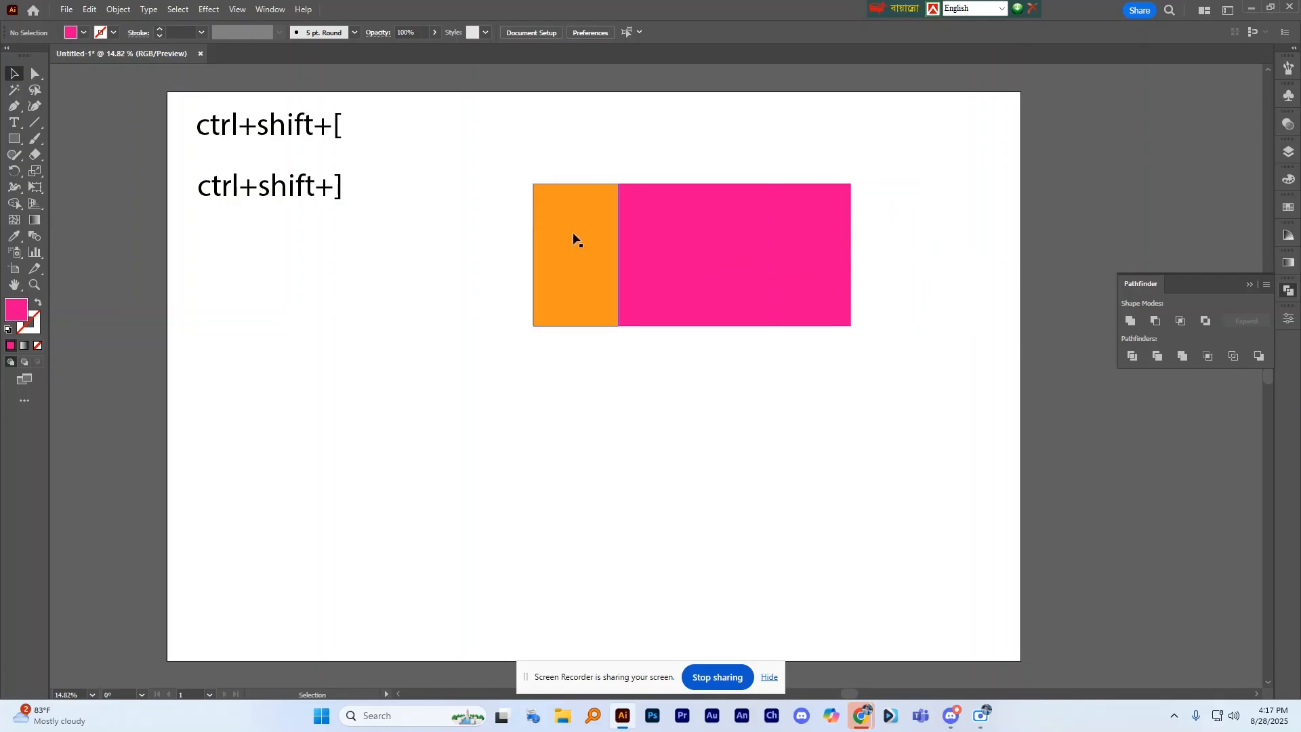
pyautogui.moveTo(575, 234); pyautogui.dragTo(435, 258)
pyautogui.hotkey('ctrl', 'z')
# Undo the ungrouping, the group's move and the Divide to restore the two whole overlapping rectangles
pyautogui.hotkey('ctrl', 'z')
pyautogui.hotkey('ctrl', 'z')
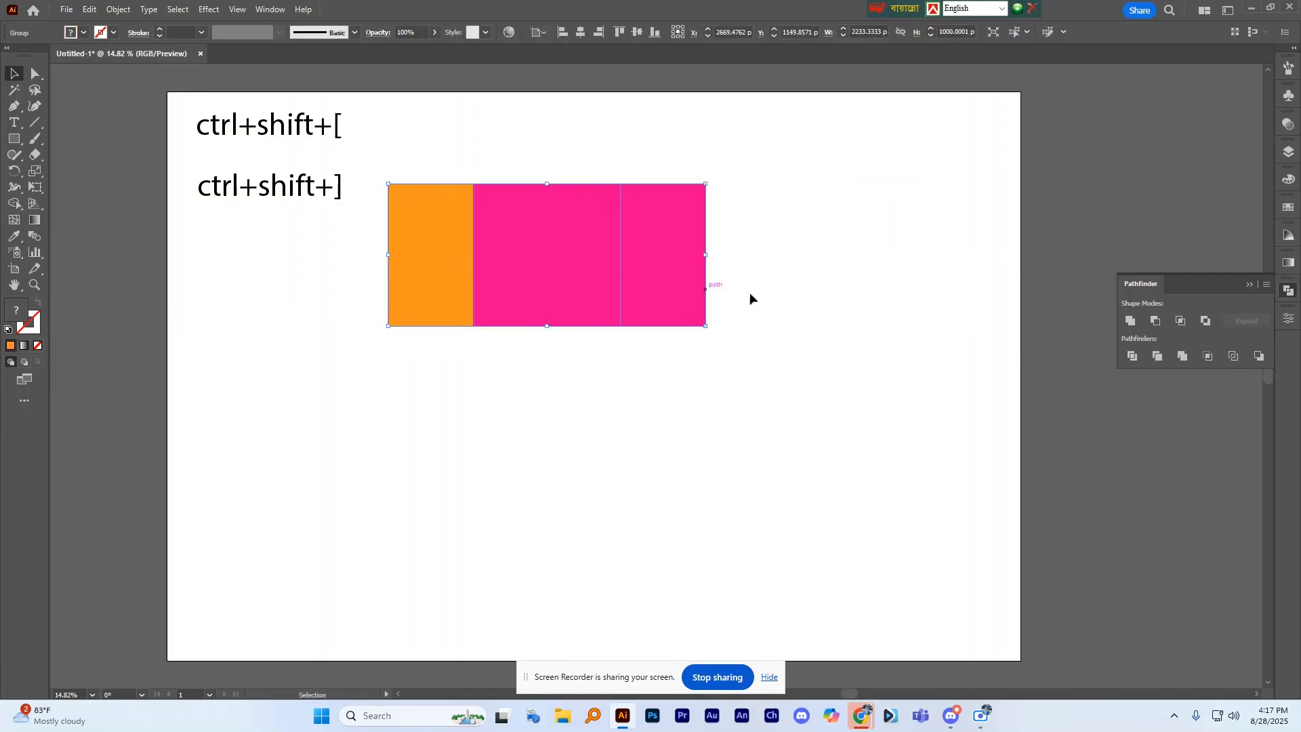
pyautogui.hotkey('ctrl', 'z')
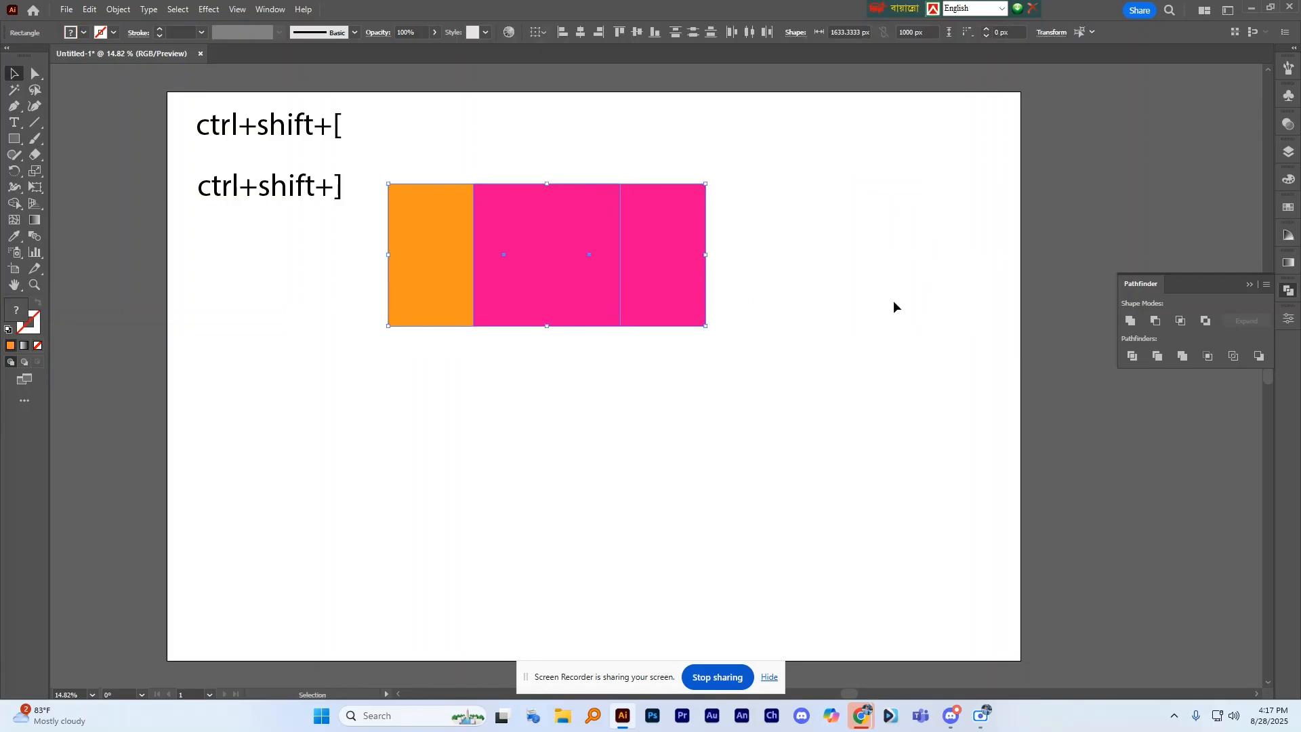
# Try moving the whole pink rectangle clear of the orange one, and undo the move
pyautogui.click(874, 298)
pyautogui.moveTo(596, 273); pyautogui.dragTo(790, 280)
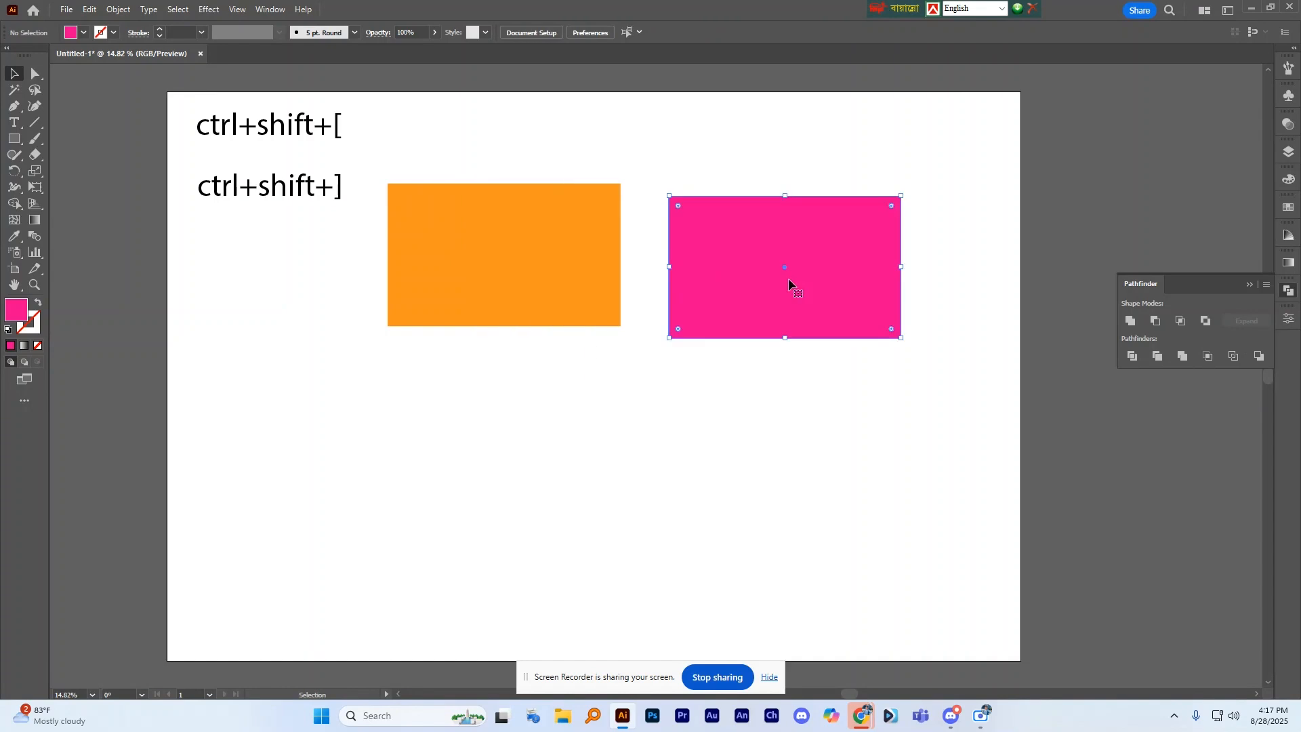
pyautogui.hotkey('ctrl', 'z')
# Bring the orange rectangle to the front of the pink one
pyautogui.click(357, 274)
pyautogui.click(410, 278)
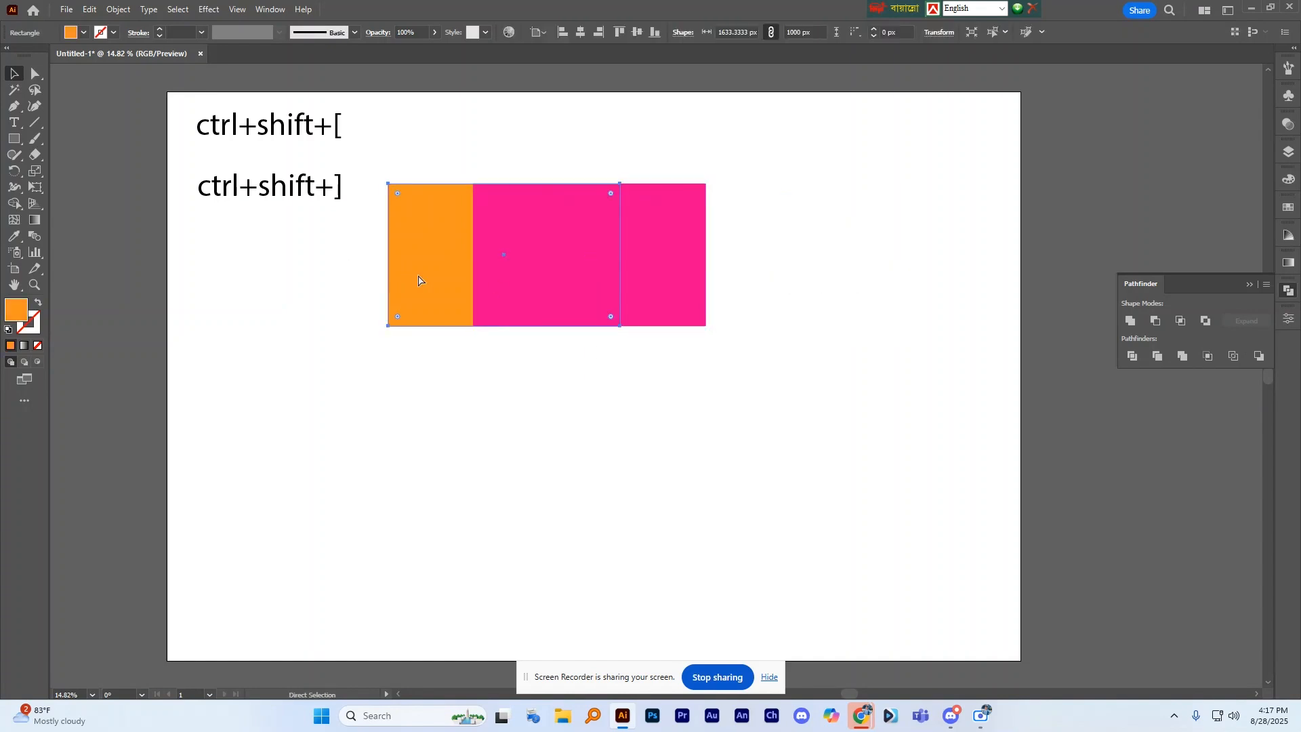
pyautogui.hotkey('ctrl', 'shift', ']')
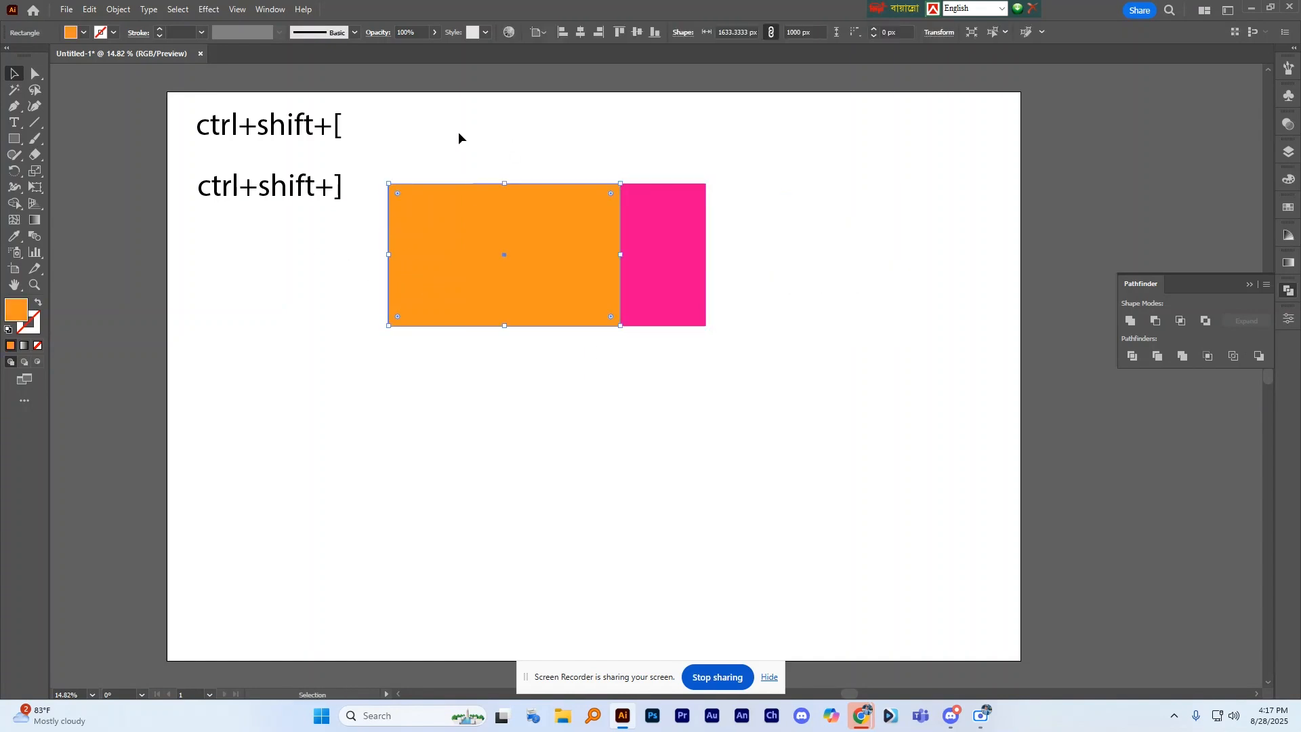
# Select both rectangles with orange in front and split them along their overlap with the Divide pathfinder
pyautogui.moveTo(458, 138); pyautogui.dragTo(728, 332)
pyautogui.click(413, 145)
pyautogui.moveTo(414, 146); pyautogui.dragTo(869, 323)
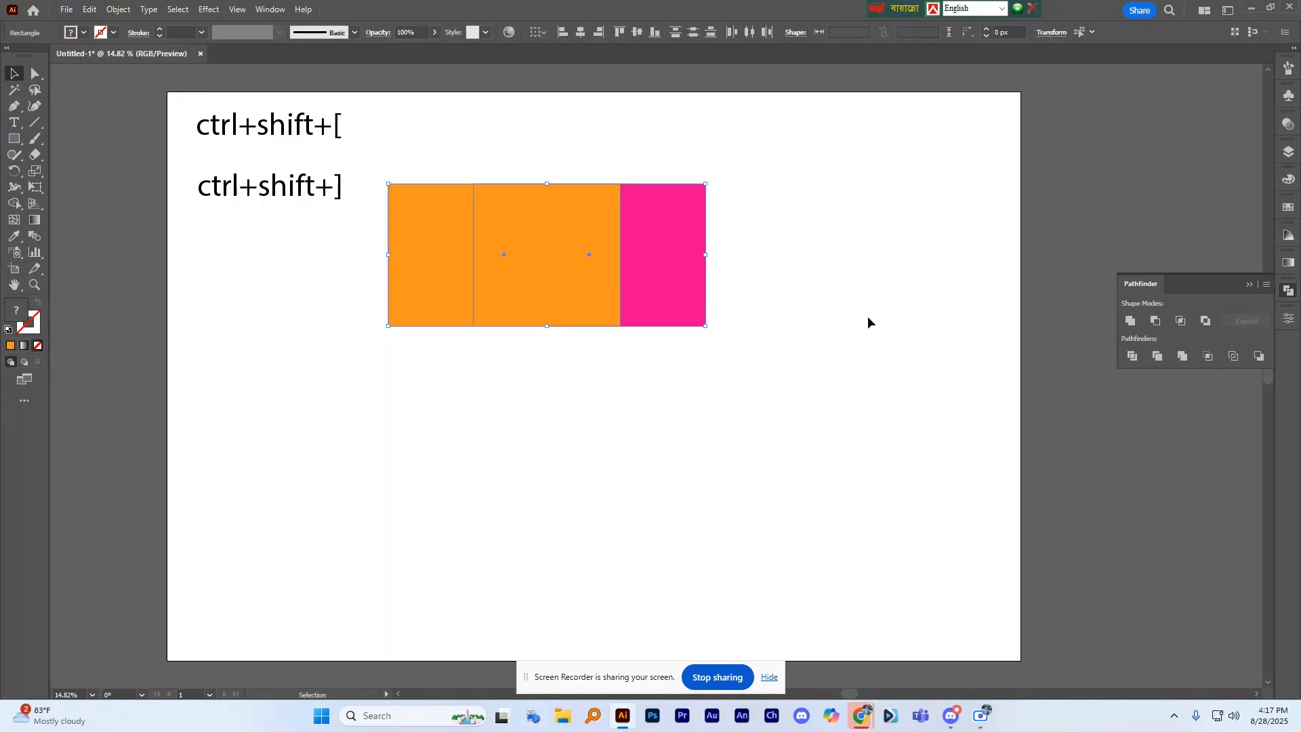
pyautogui.click(1133, 358)
pyautogui.click(791, 260)
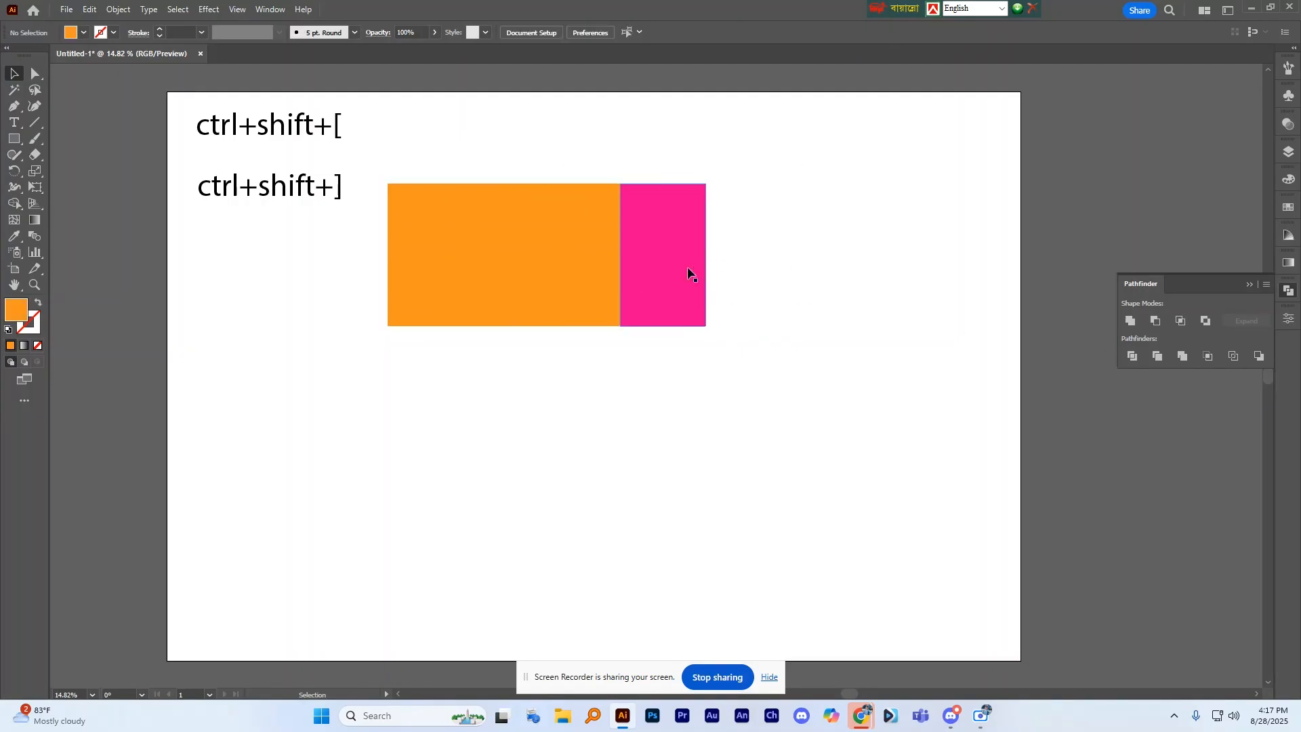
# Move the divided orange and pink group about 724 px right and ungroup it
pyautogui.moveTo(678, 271); pyautogui.dragTo(779, 267)
pyautogui.rightClick(774, 270)
pyautogui.click(816, 453)
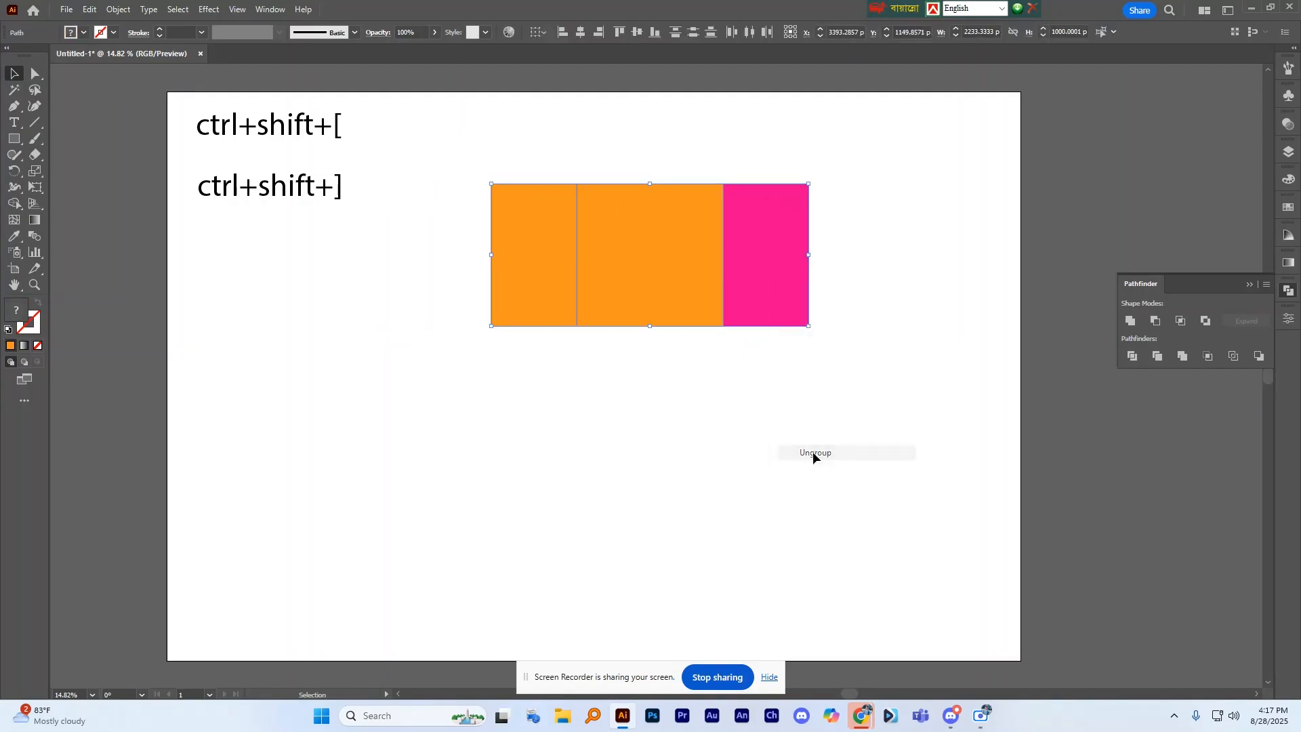
# Try pulling the orange middle overlap piece down below the others and back into the gap, and undo the moves
pyautogui.moveTo(673, 324); pyautogui.dragTo(696, 480)
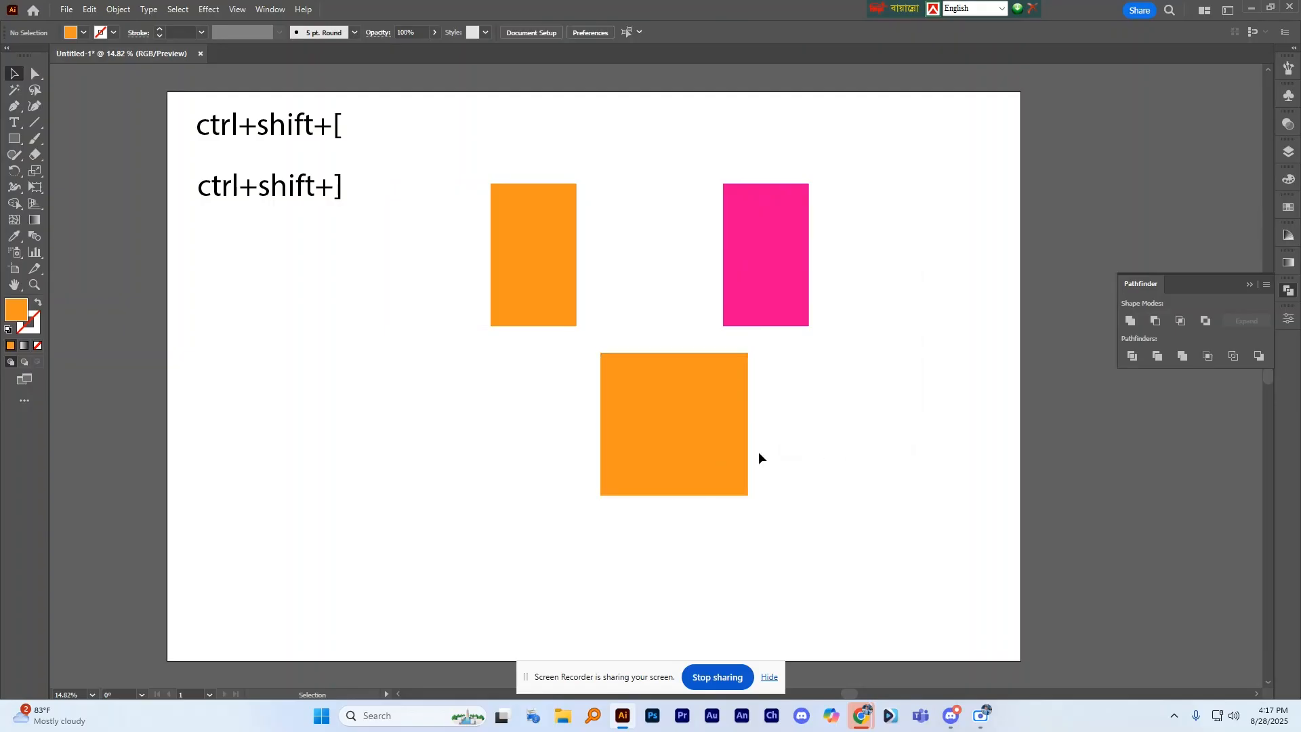
pyautogui.hotkey('ctrl', 'z')
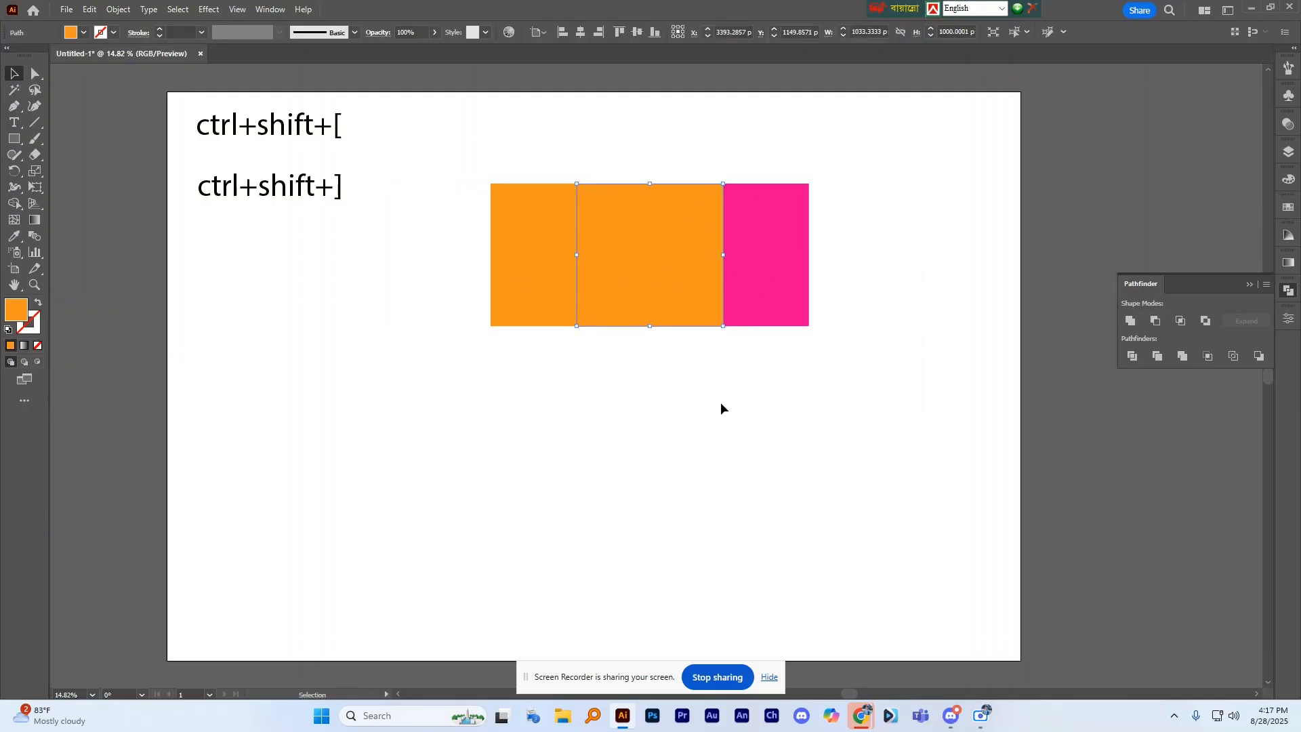
pyautogui.click(721, 407)
pyautogui.hotkey('ctrl', 'shift', 'z')
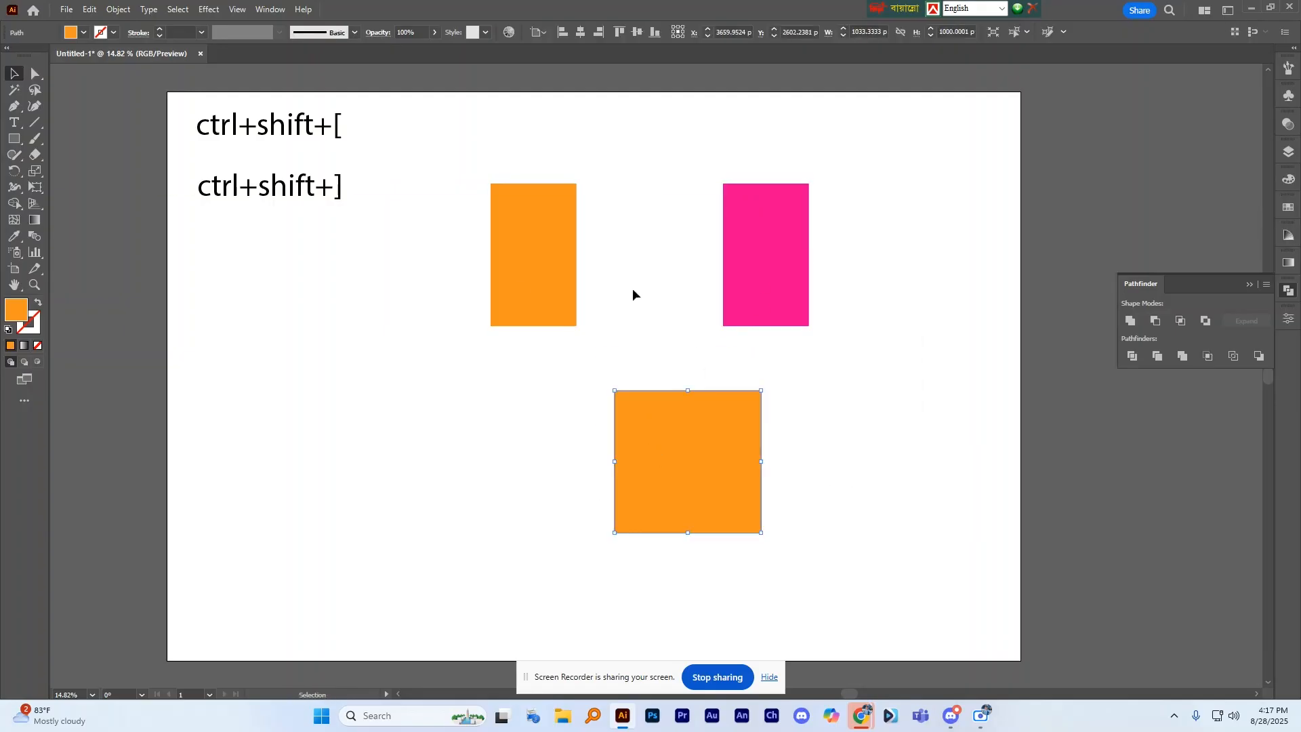
pyautogui.moveTo(699, 453); pyautogui.dragTo(667, 274)
pyautogui.hotkey('ctrl', 'z')
pyautogui.hotkey('ctrl', 'z')
pyautogui.click(811, 389)
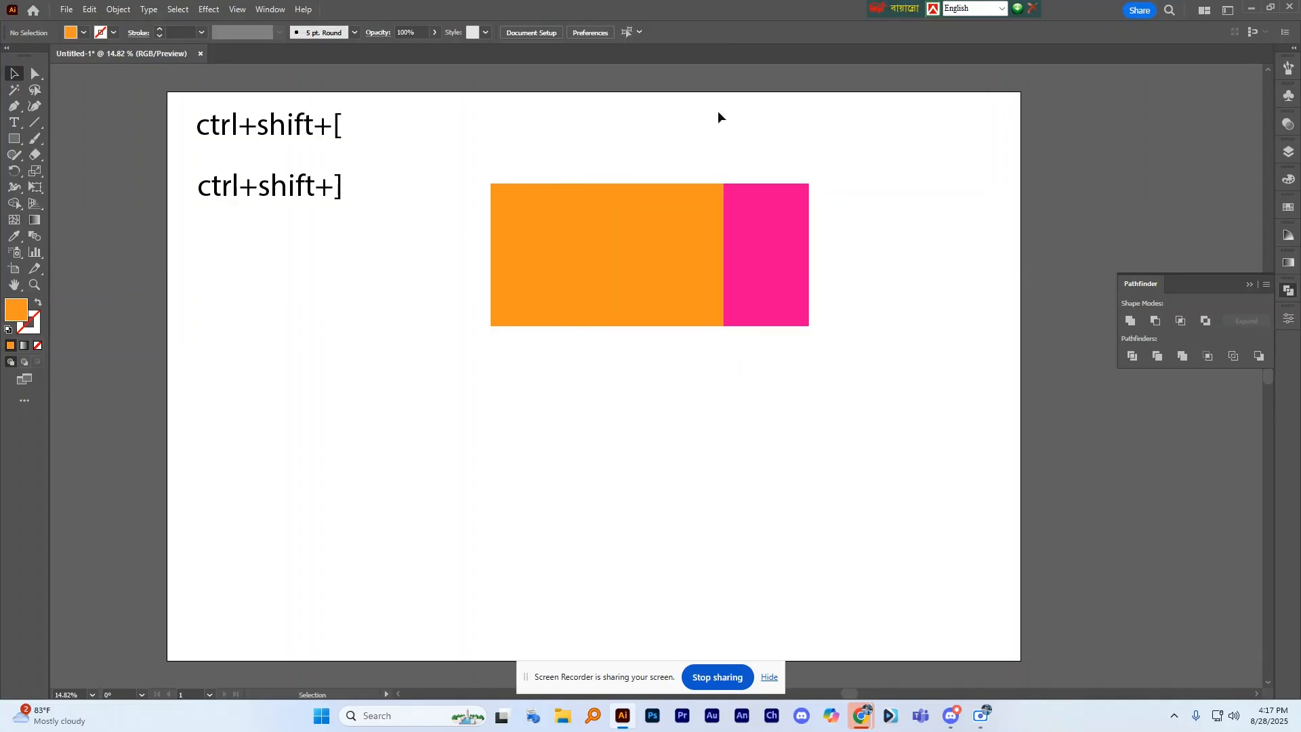
# Select all three divided pieces and apply the Trim pathfinder to them
pyautogui.moveTo(484, 129); pyautogui.dragTo(974, 261)
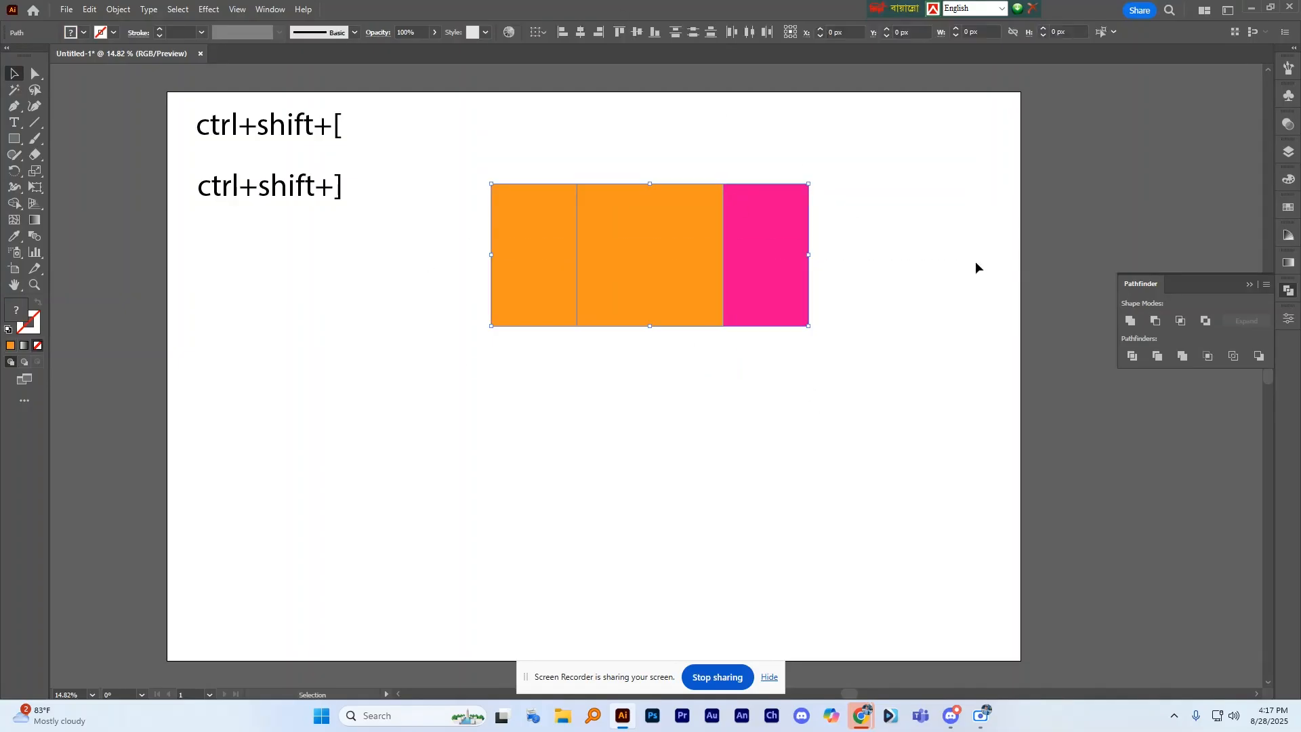
pyautogui.click(962, 253)
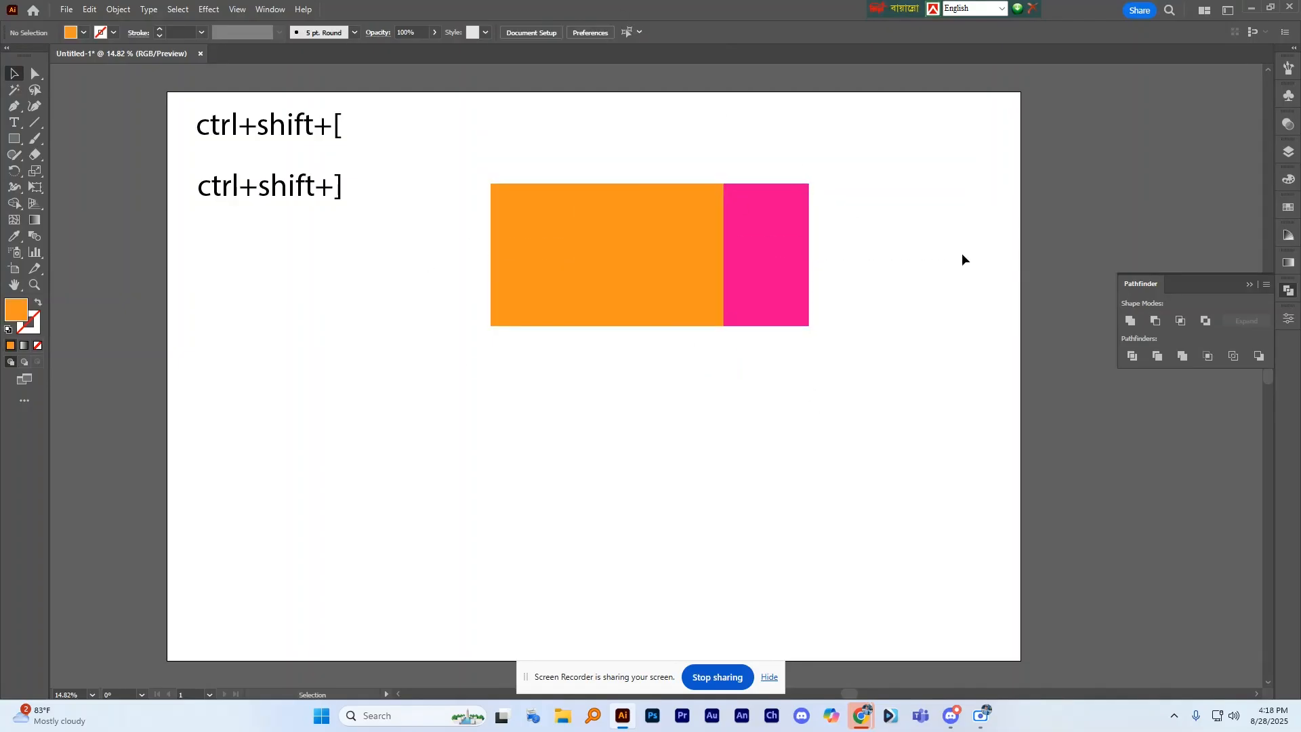
pyautogui.click(523, 214)
pyautogui.moveTo(392, 122); pyautogui.dragTo(893, 326)
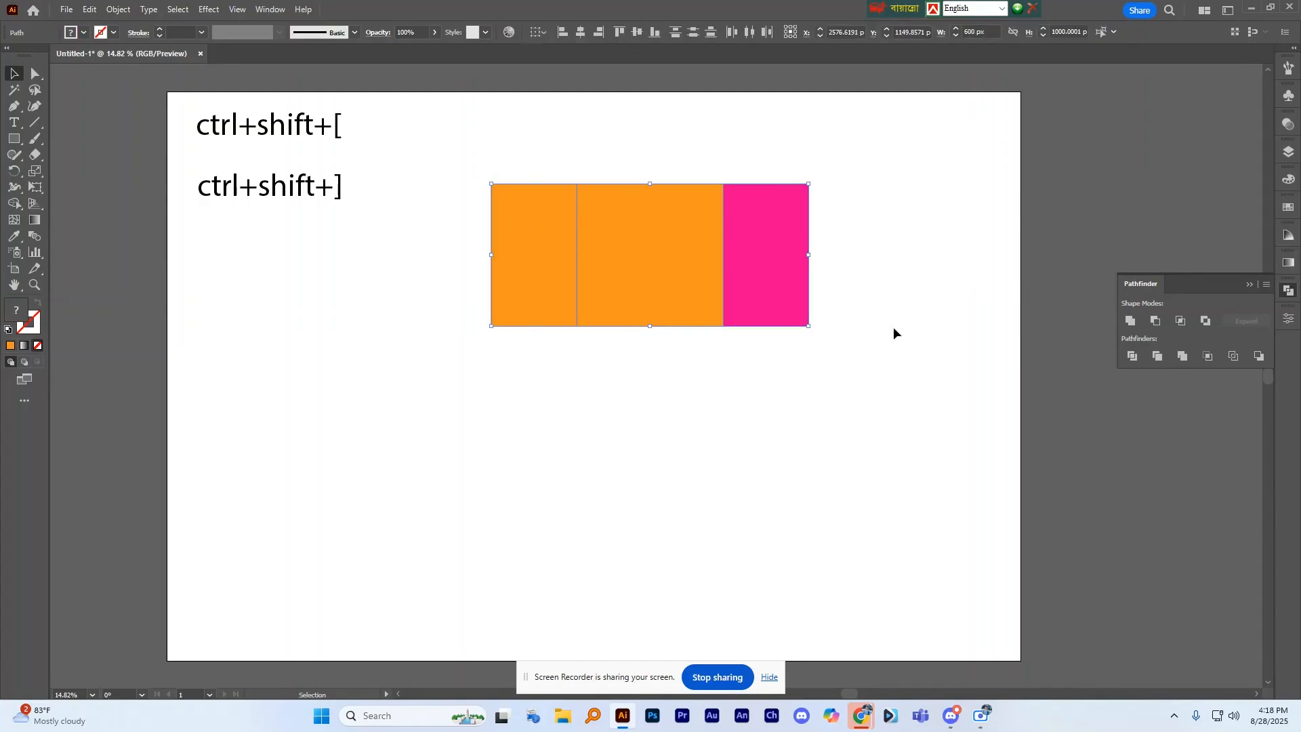
pyautogui.click(1159, 357)
pyautogui.click(924, 272)
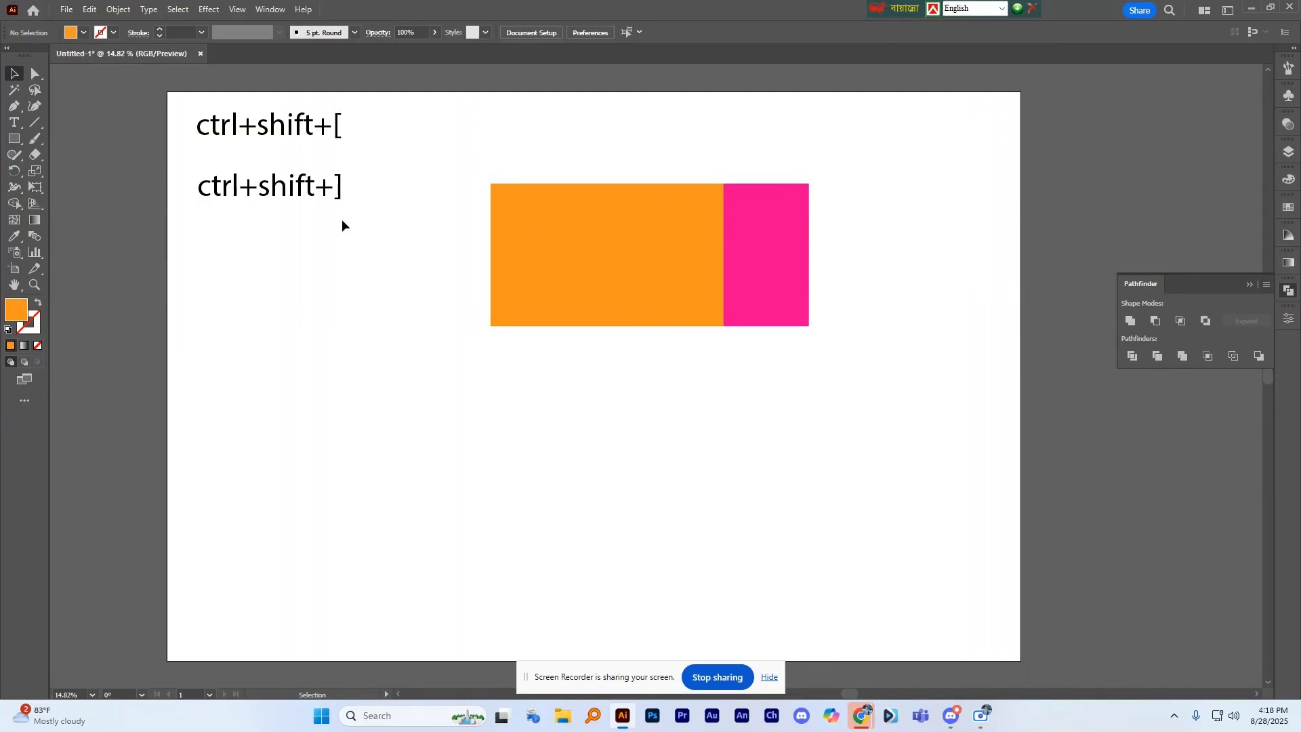
# Try the Merge pathfinder without a selection and on the selected trimmed group, and undo the merge
pyautogui.click(1185, 357)
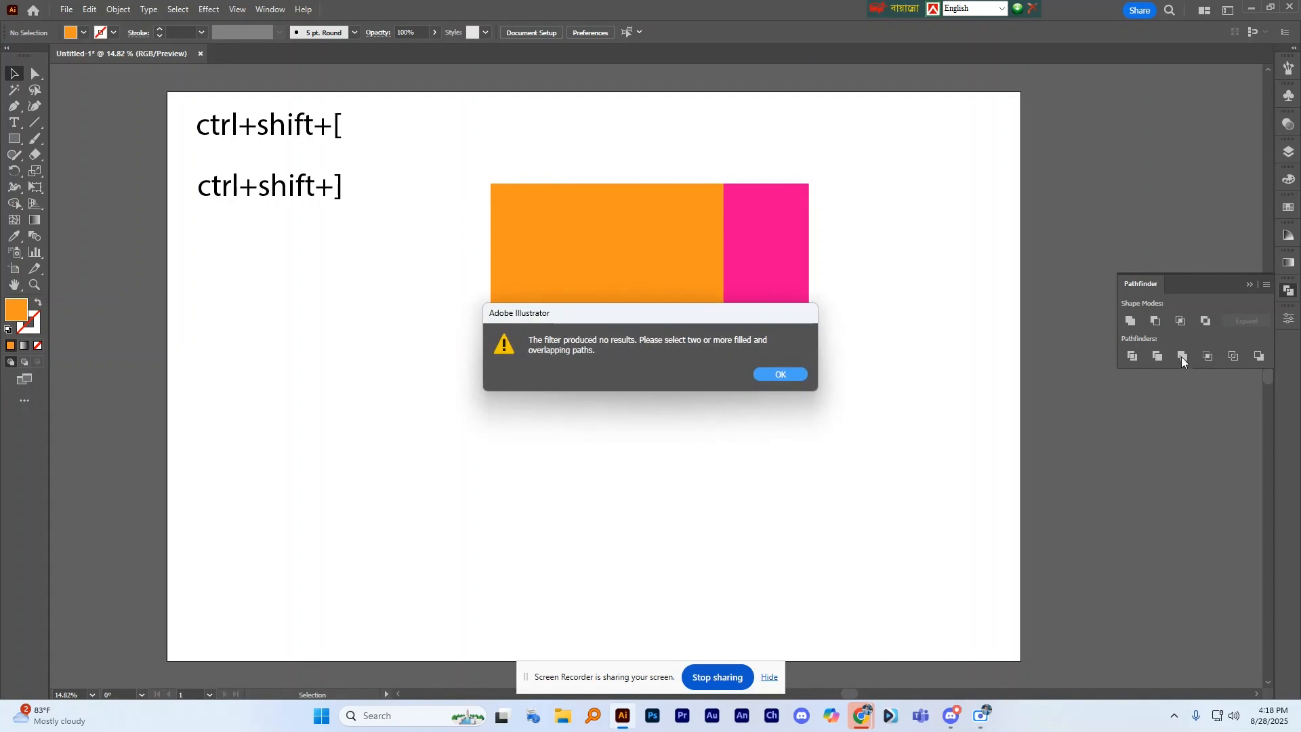
pyautogui.click(779, 377)
pyautogui.moveTo(456, 136); pyautogui.dragTo(666, 229)
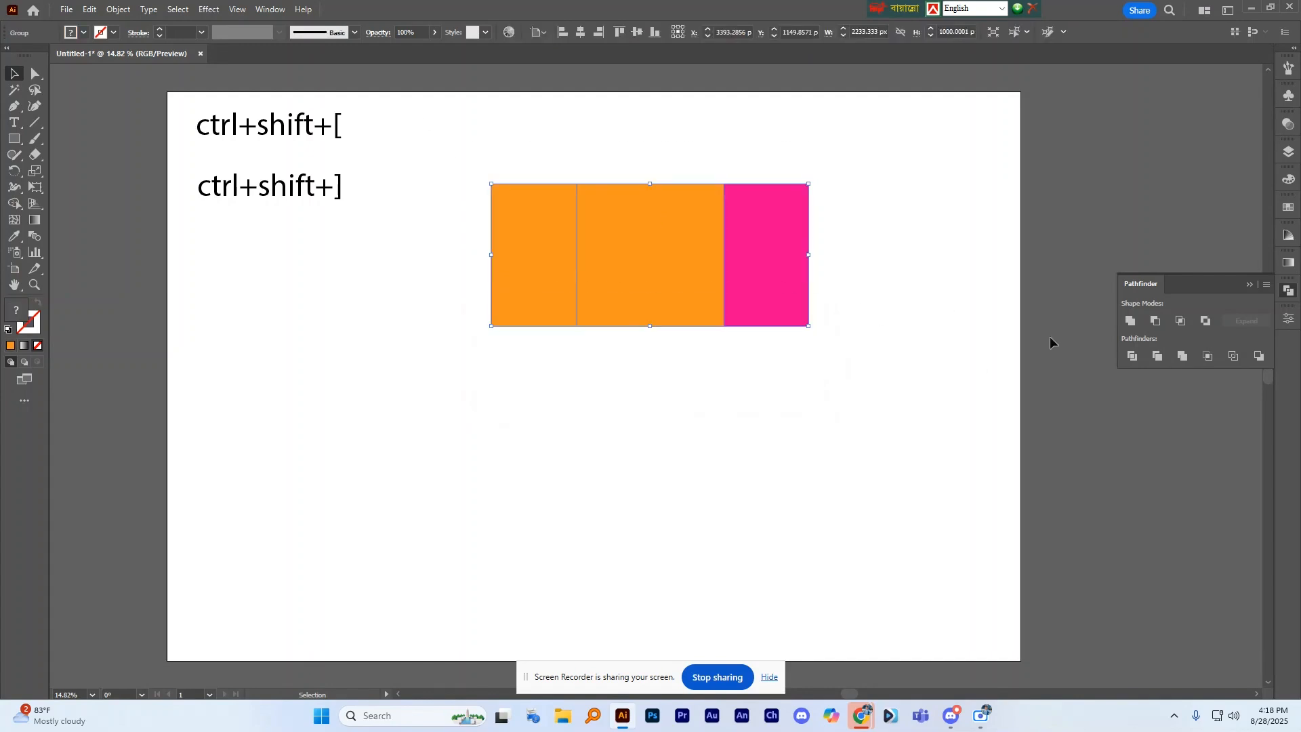
pyautogui.click(1181, 359)
pyautogui.hotkey('ctrl', 'z')
# Try the Trim pathfinder on the selected group again, toggle its result for comparison, and undo it
pyautogui.click(1158, 358)
pyautogui.hotkey('ctrl', 'z')
pyautogui.hotkey('ctrl', 'shift', 'z')
pyautogui.hotkey('ctrl', 'z')
# Combine the adjoining orange pieces with the Merge pathfinder, then reselect the group and apply Merge again
pyautogui.click(1182, 357)
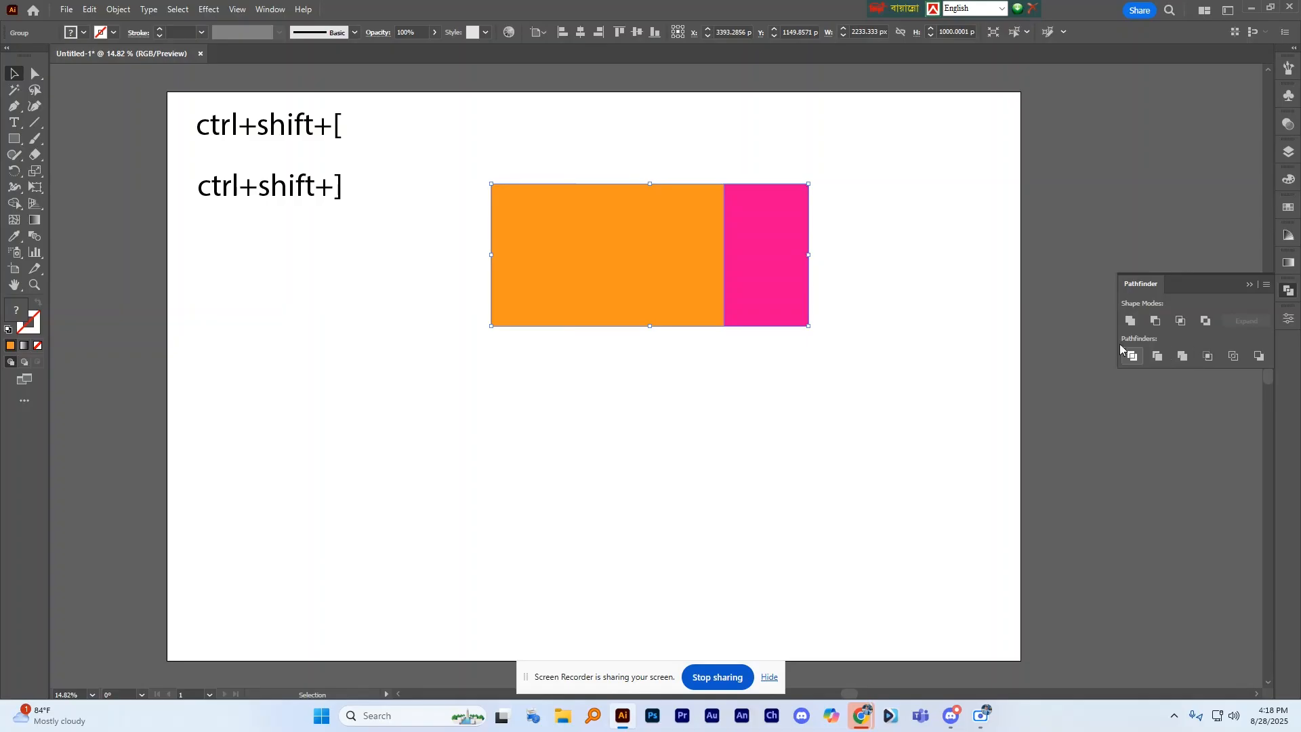
pyautogui.click(988, 292)
pyautogui.moveTo(580, 112); pyautogui.dragTo(884, 298)
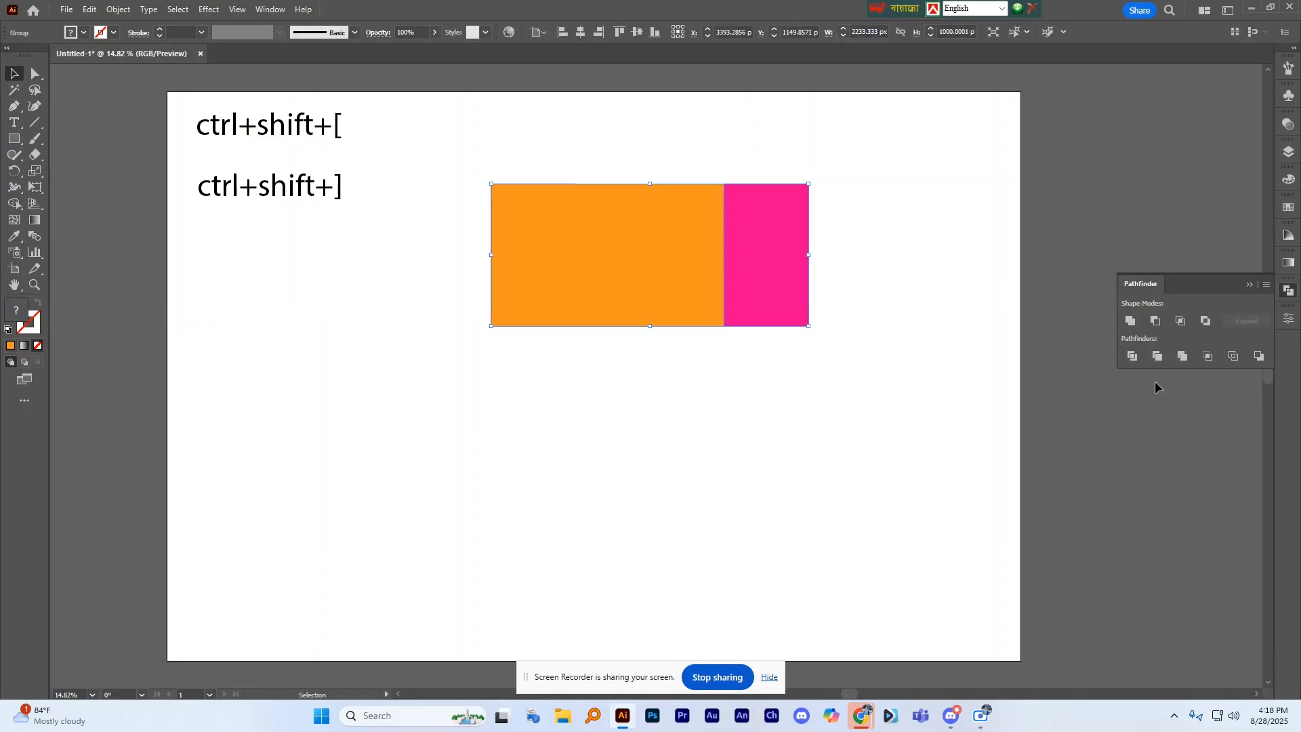
pyautogui.click(1182, 357)
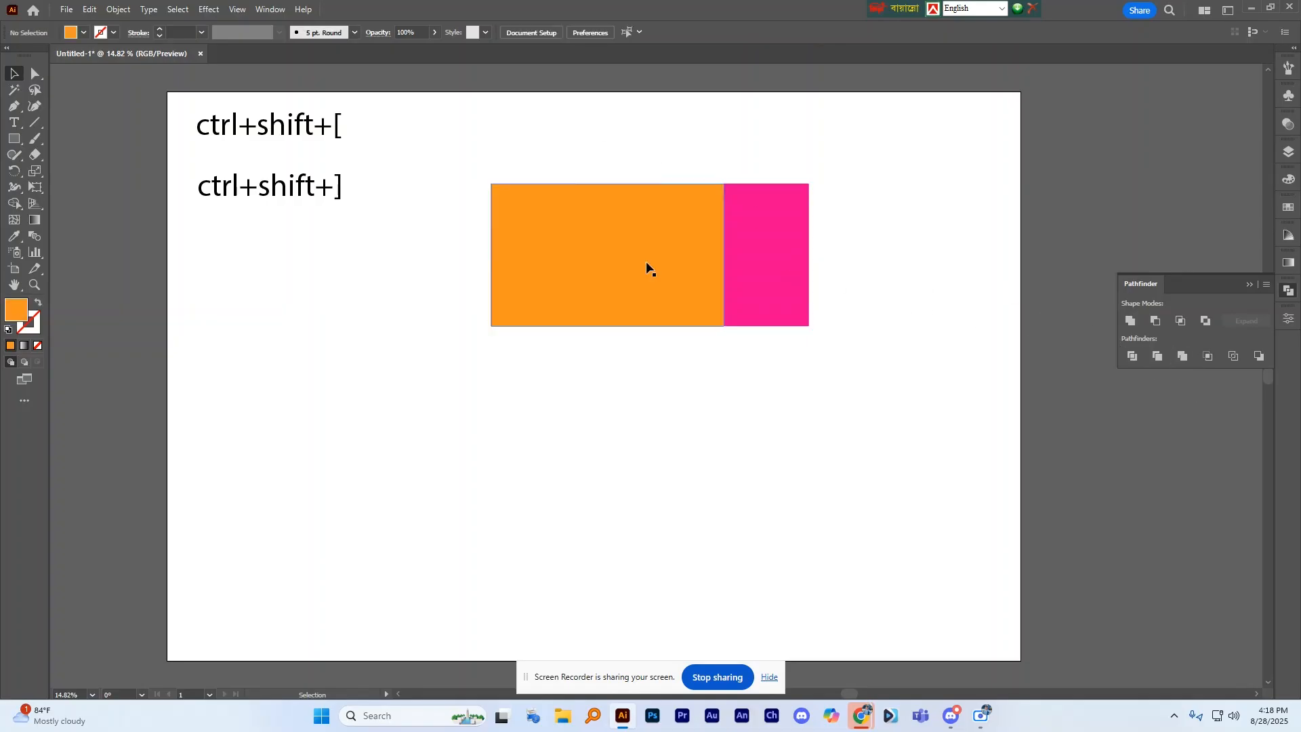
# Move the merged group left on the artboard and delete it
pyautogui.moveTo(646, 262); pyautogui.dragTo(520, 276)
pyautogui.click(930, 294)
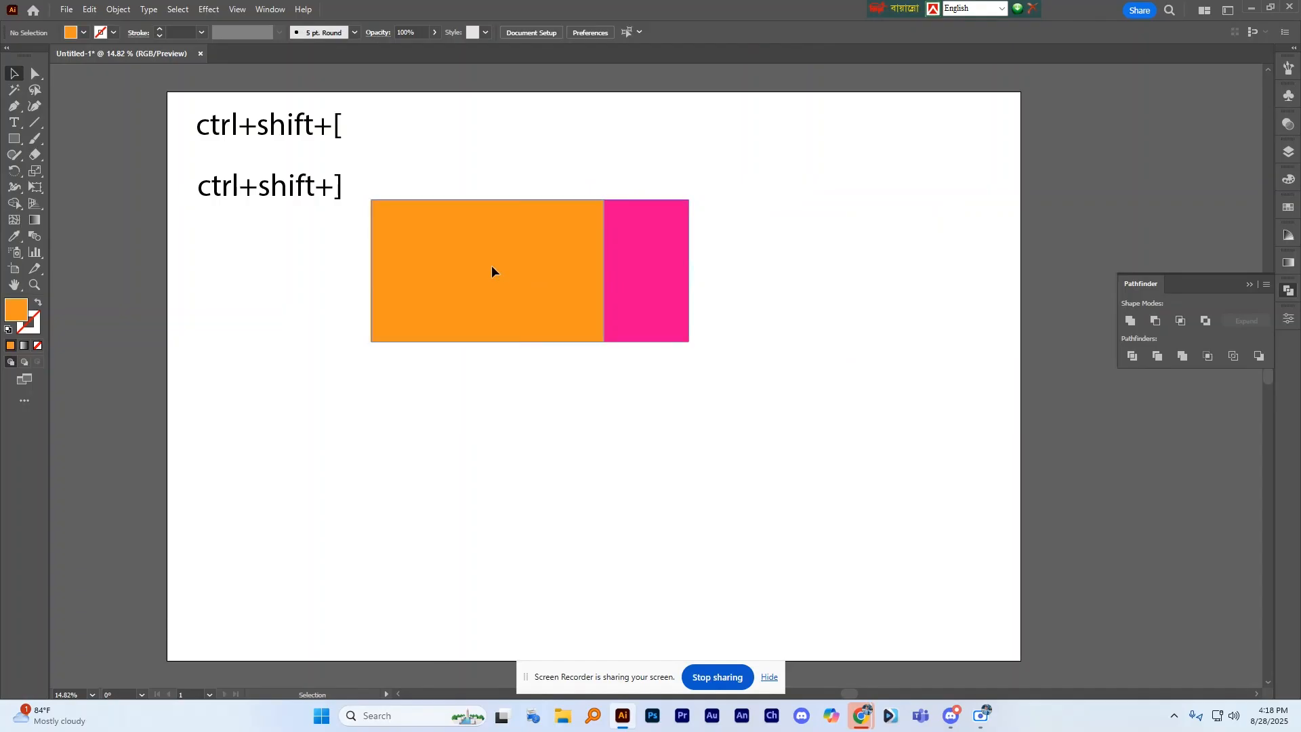
pyautogui.click(489, 267)
pyautogui.press('Delete')
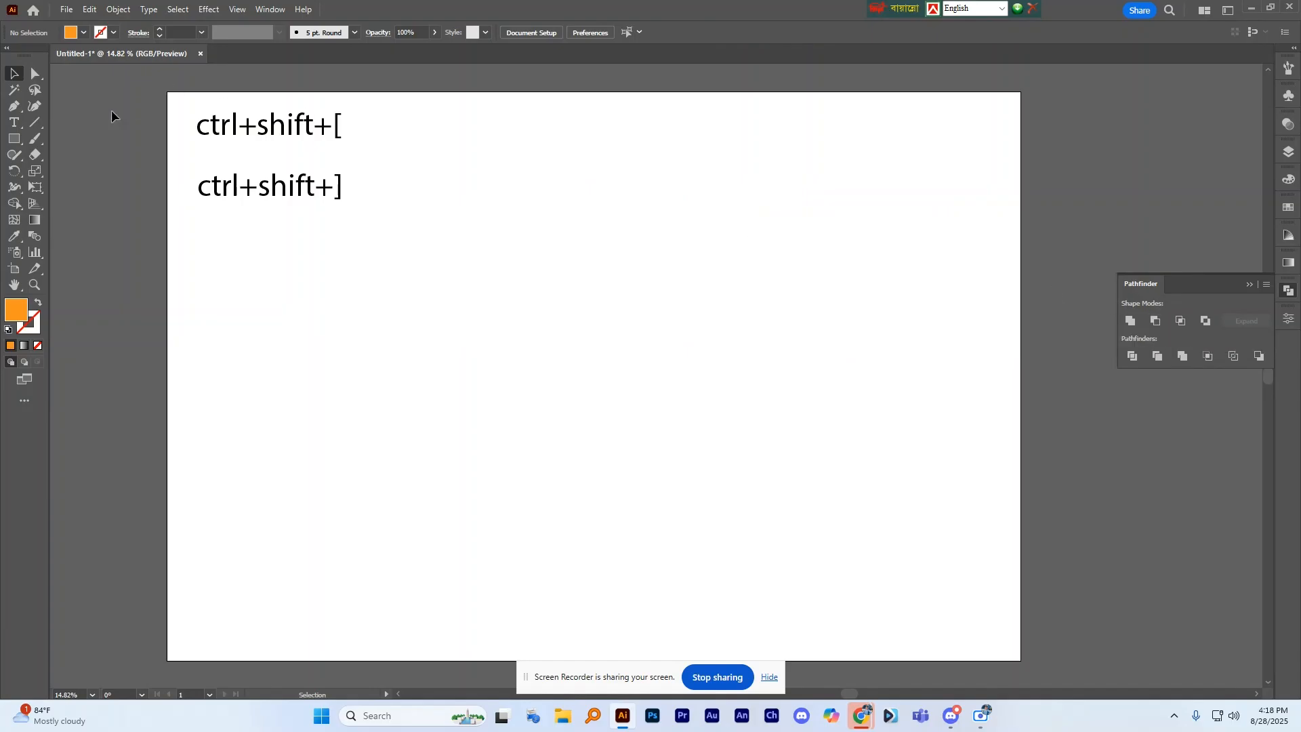
# Draw an orange rectangle about 810 × 467 px mid-artboard and place a copy just to its right
pyautogui.click(15, 139)
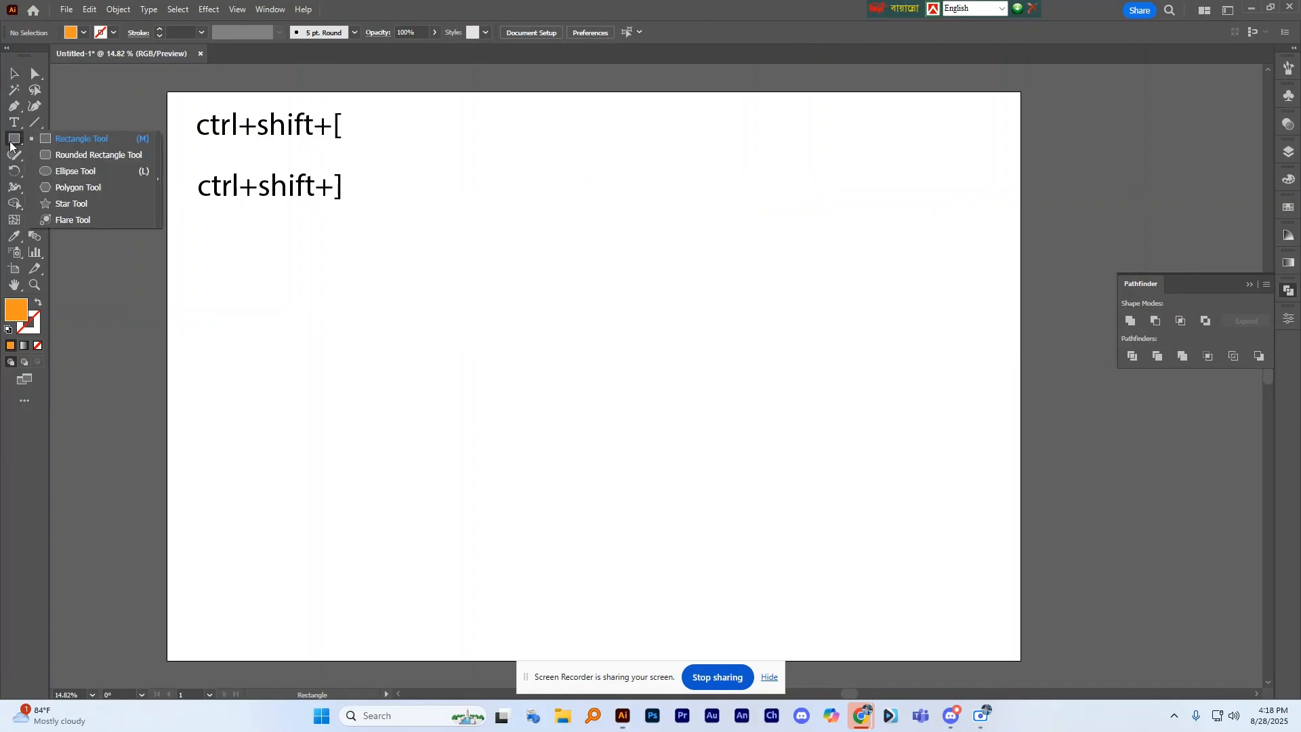
pyautogui.click(52, 139)
pyautogui.moveTo(452, 359); pyautogui.dragTo(656, 395)
pyautogui.click(15, 74)
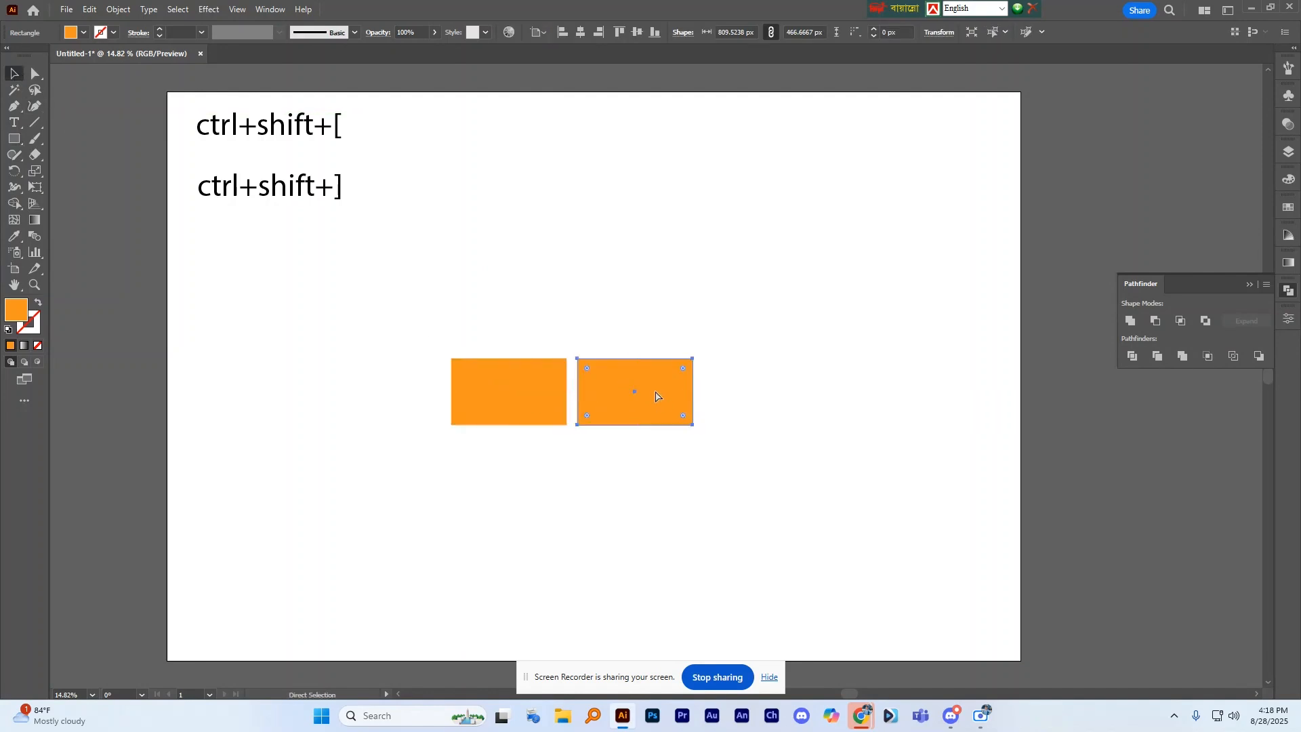
# Repeat the duplication three more times and move the row of five rectangles left so it fits on the artboard
pyautogui.hotkey('ctrl', 'd')
pyautogui.hotkey('ctrl', 'd')
pyautogui.hotkey('ctrl', 'd')
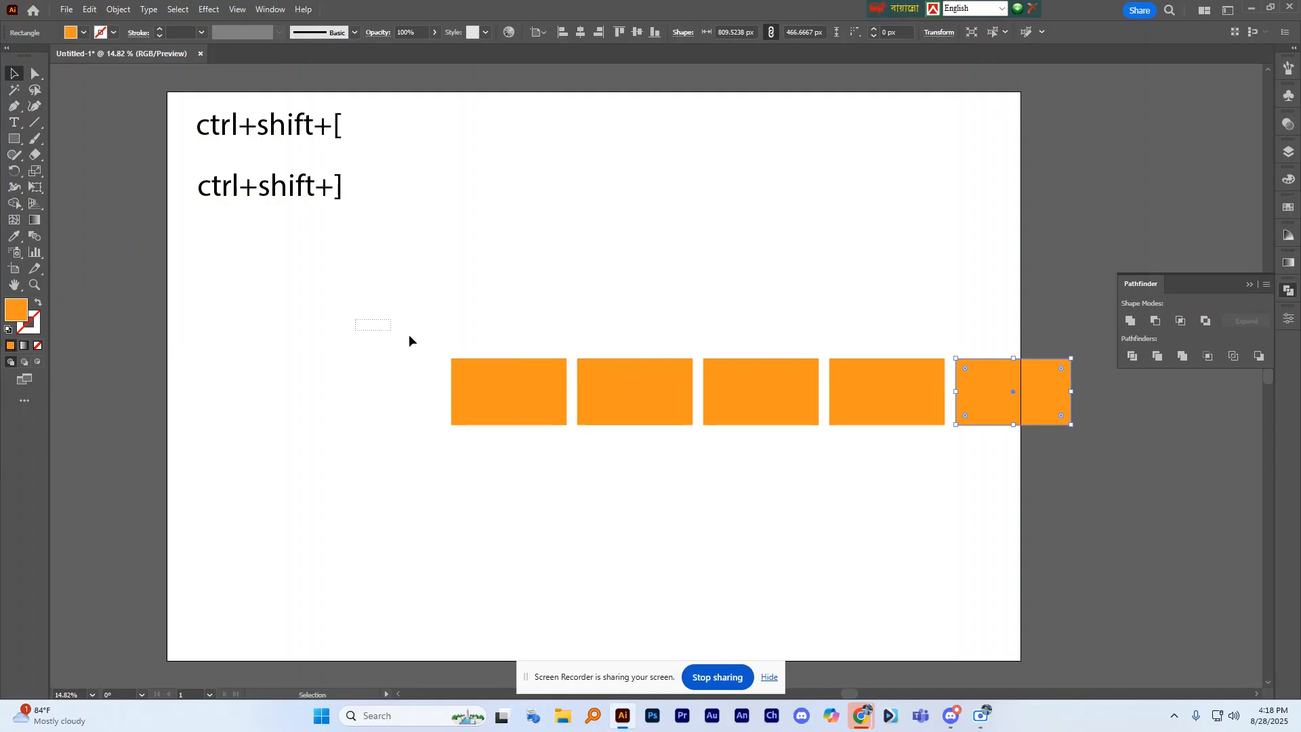
pyautogui.moveTo(410, 339); pyautogui.dragTo(1099, 424)
pyautogui.moveTo(976, 402); pyautogui.dragTo(850, 389)
pyautogui.click(557, 296)
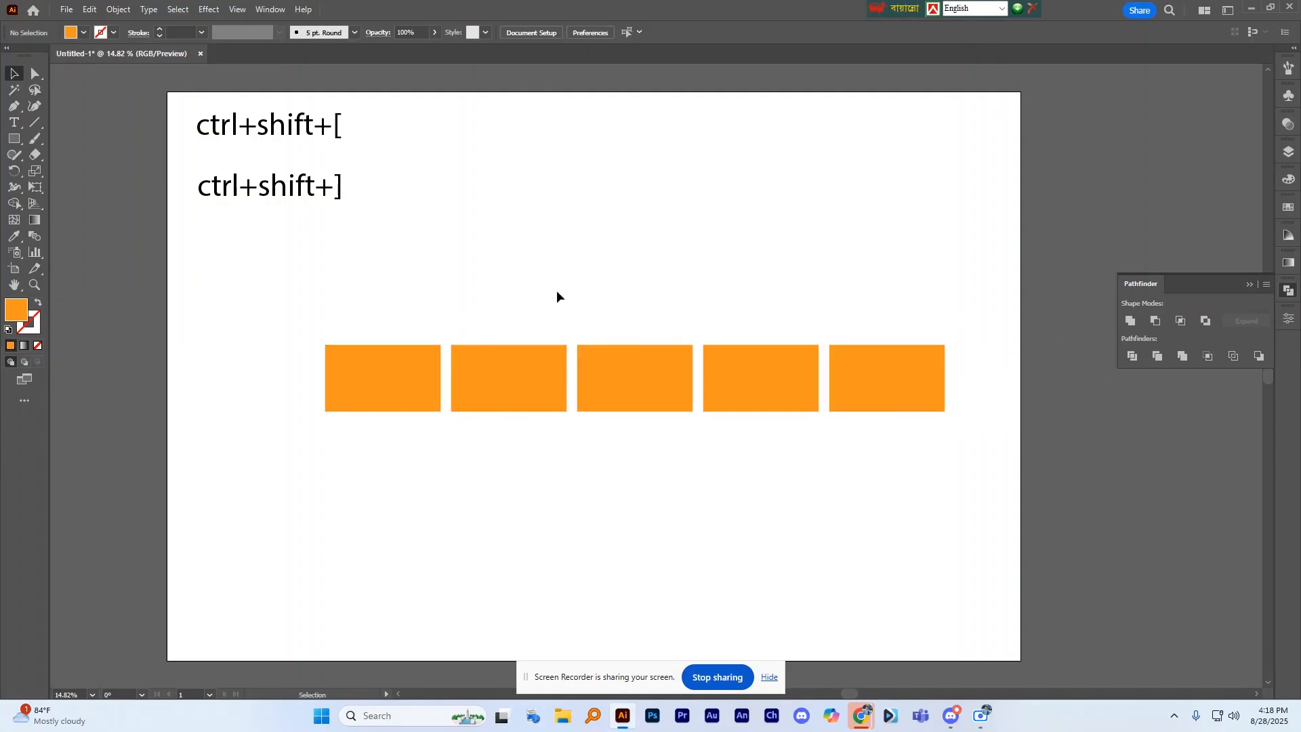
# Select all five orange rectangles, look up the Compound Path commands, and deselect the rectangles
pyautogui.moveTo(249, 306); pyautogui.dragTo(1037, 411)
pyautogui.click(972, 405)
pyautogui.moveTo(230, 303); pyautogui.dragTo(1025, 463)
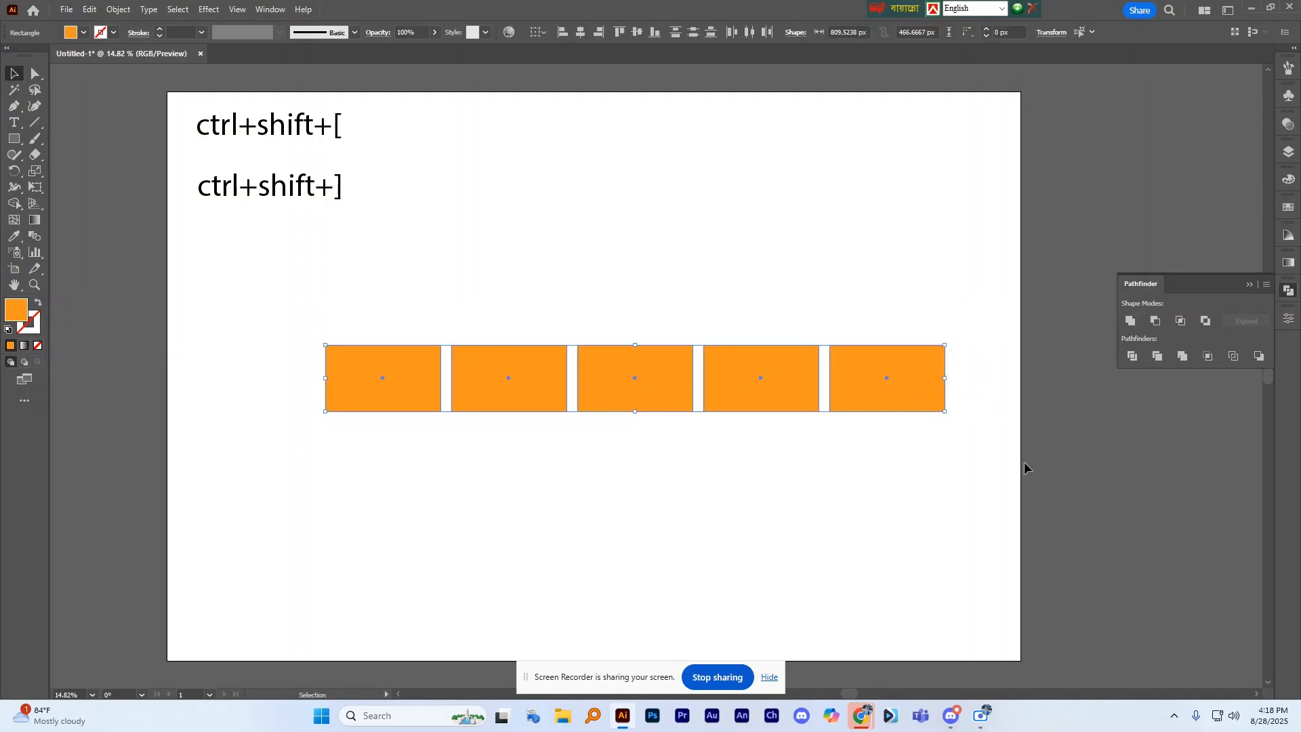
pyautogui.click(117, 9)
pyautogui.moveTo(185, 540)
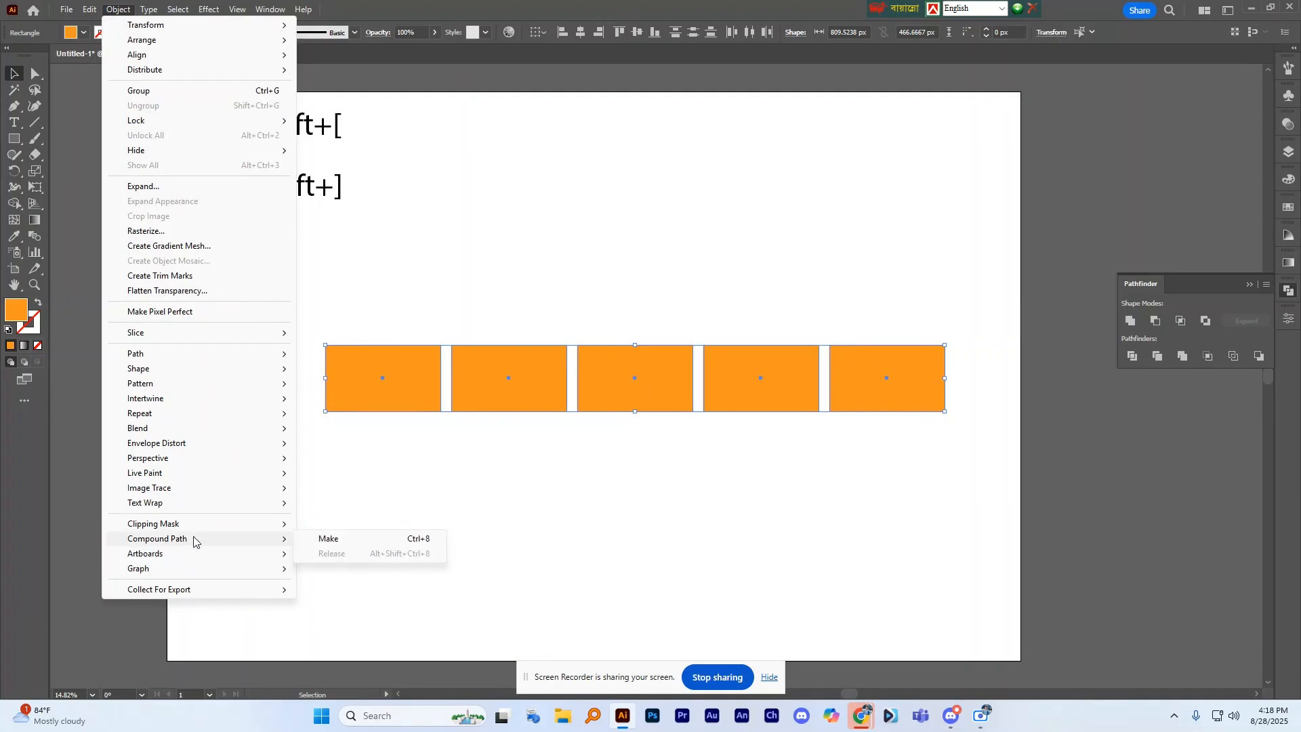
pyautogui.click(482, 505)
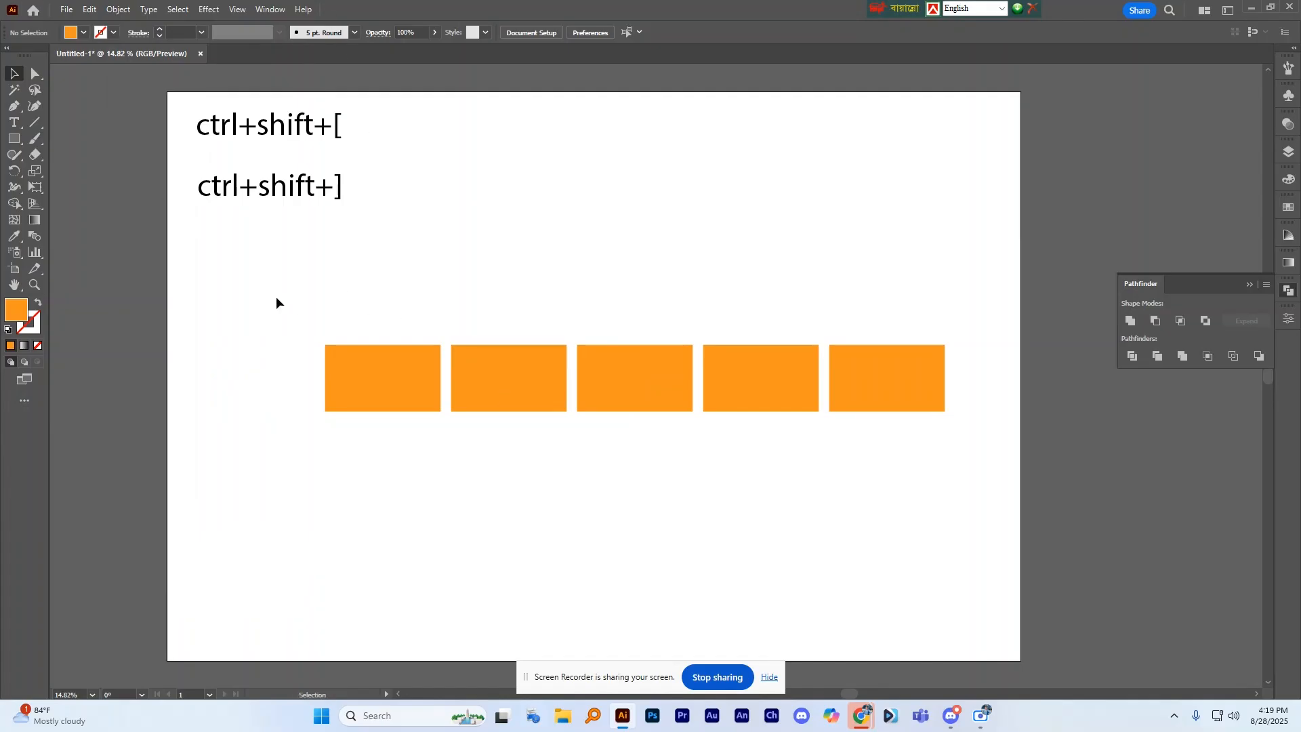
# Try combining the five orange rectangles into one compound path and moving it up the artboard
pyautogui.moveTo(276, 302); pyautogui.dragTo(1021, 480)
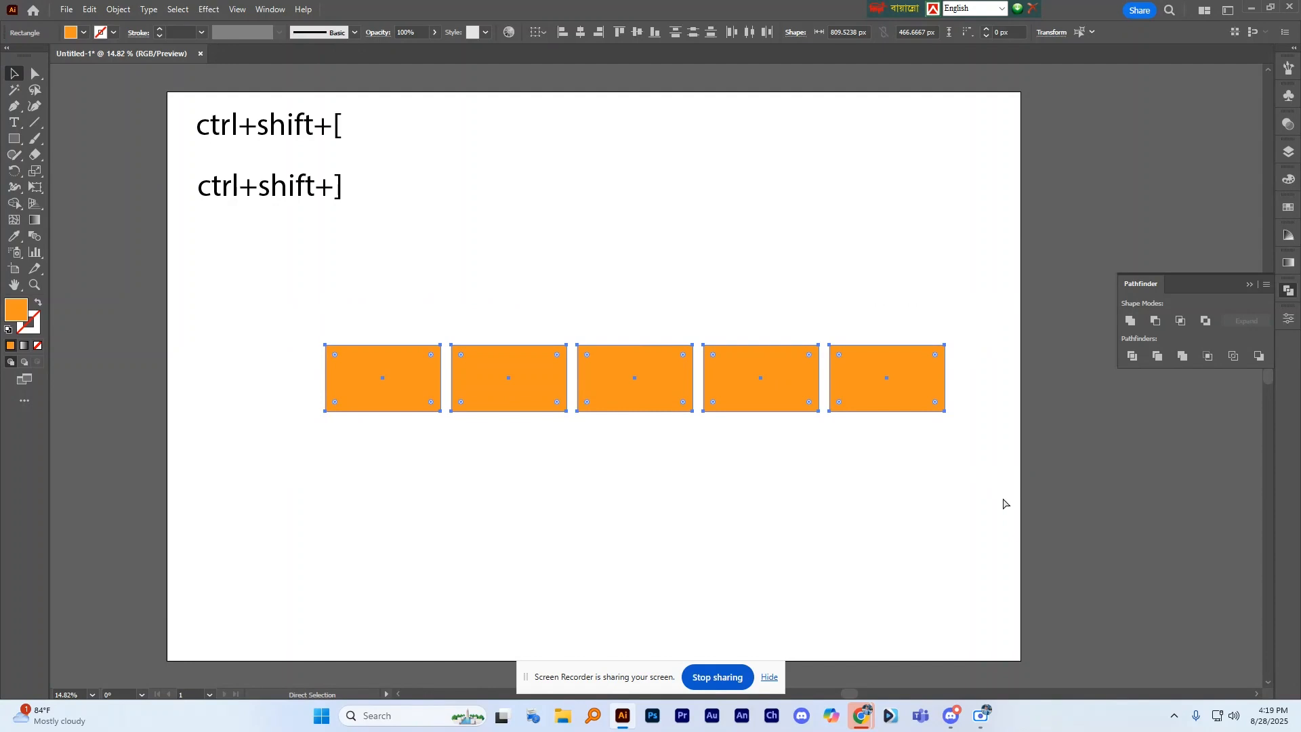
pyautogui.hotkey('ctrl', '8')
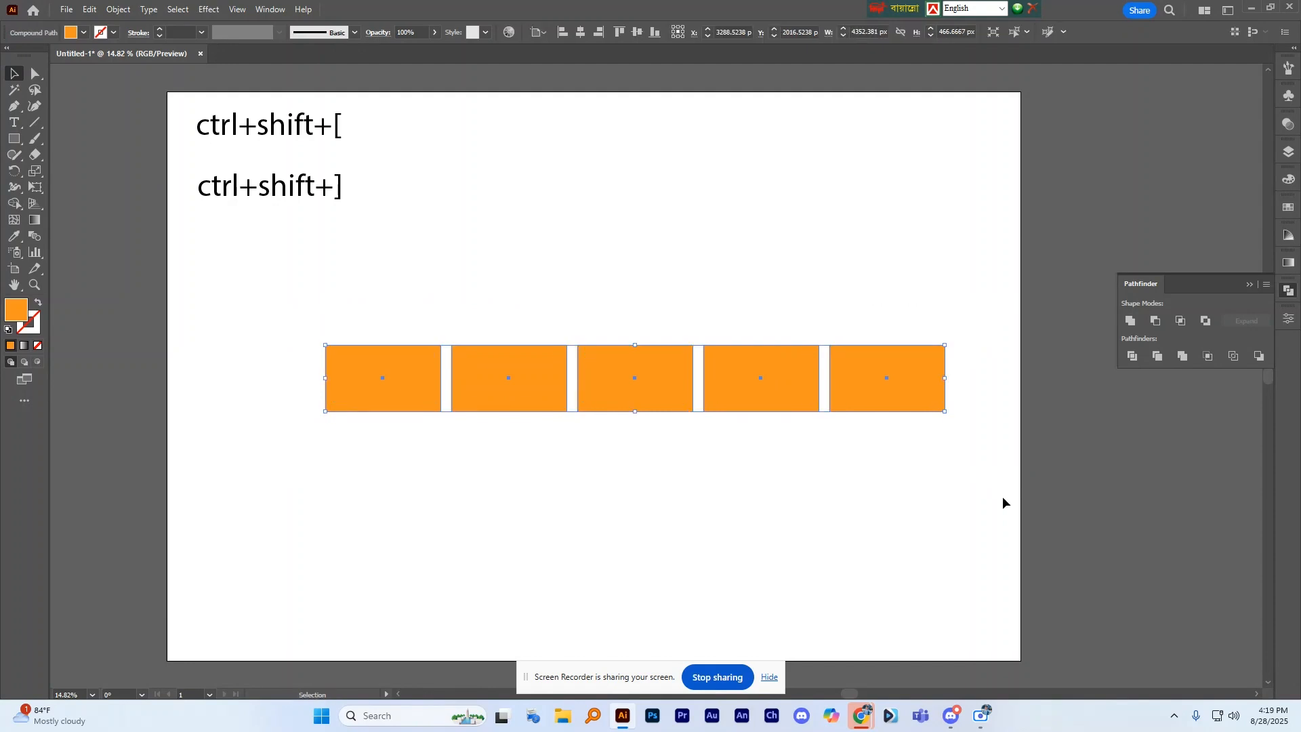
pyautogui.rightClick(650, 358)
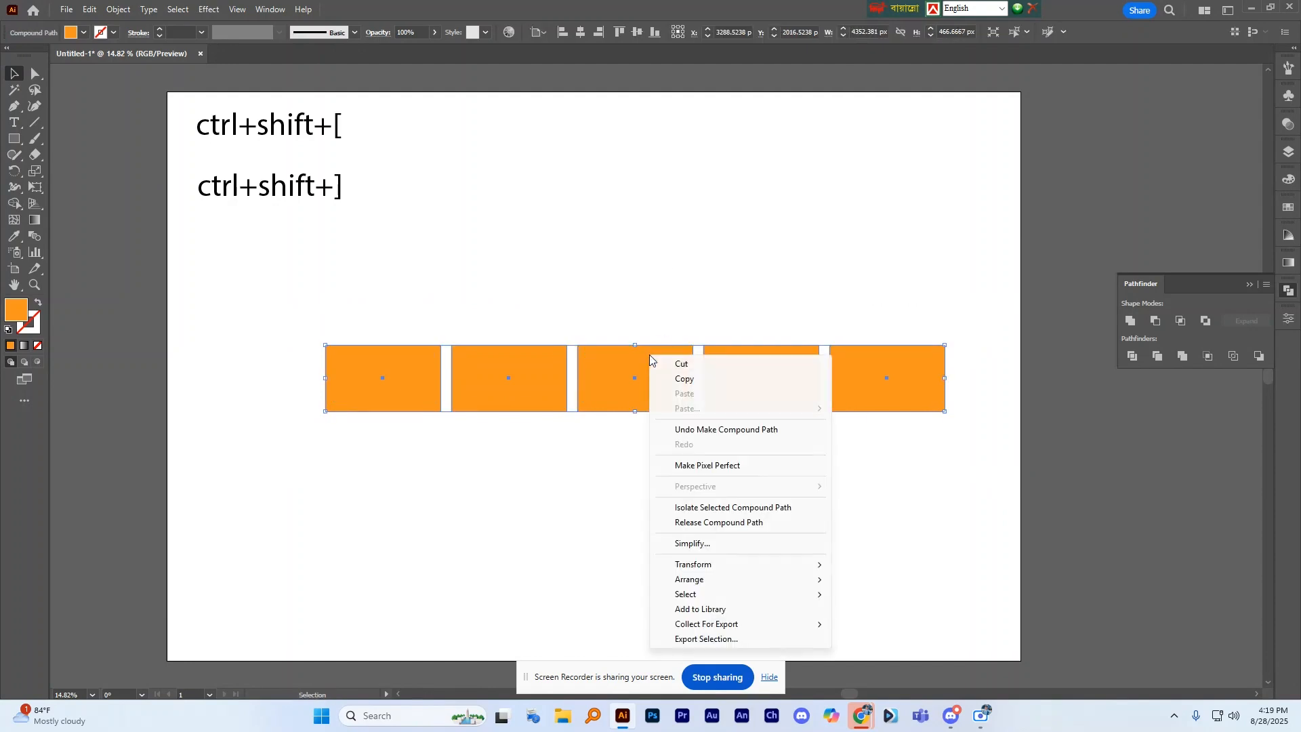
pyautogui.click(677, 276)
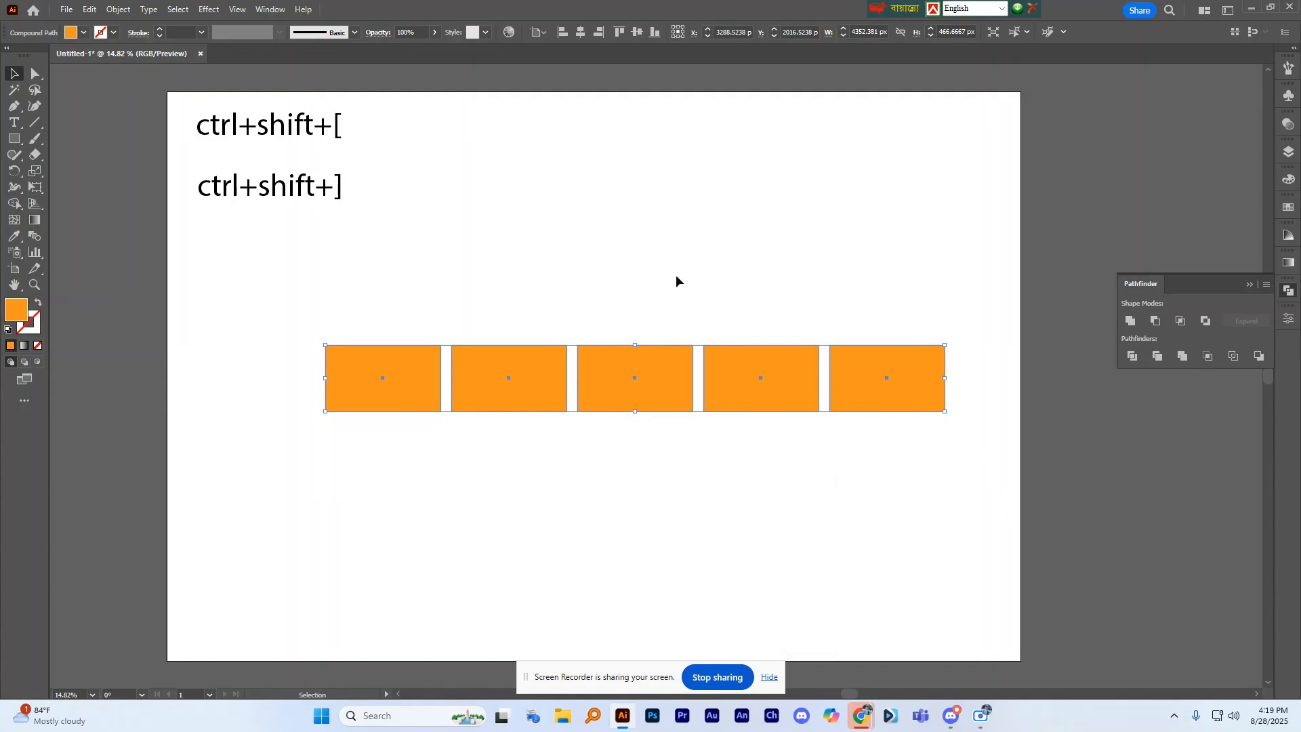
pyautogui.moveTo(652, 373); pyautogui.dragTo(660, 271)
pyautogui.hotkey('ctrl', 'z')
pyautogui.hotkey('ctrl', 'z')
pyautogui.press('z')
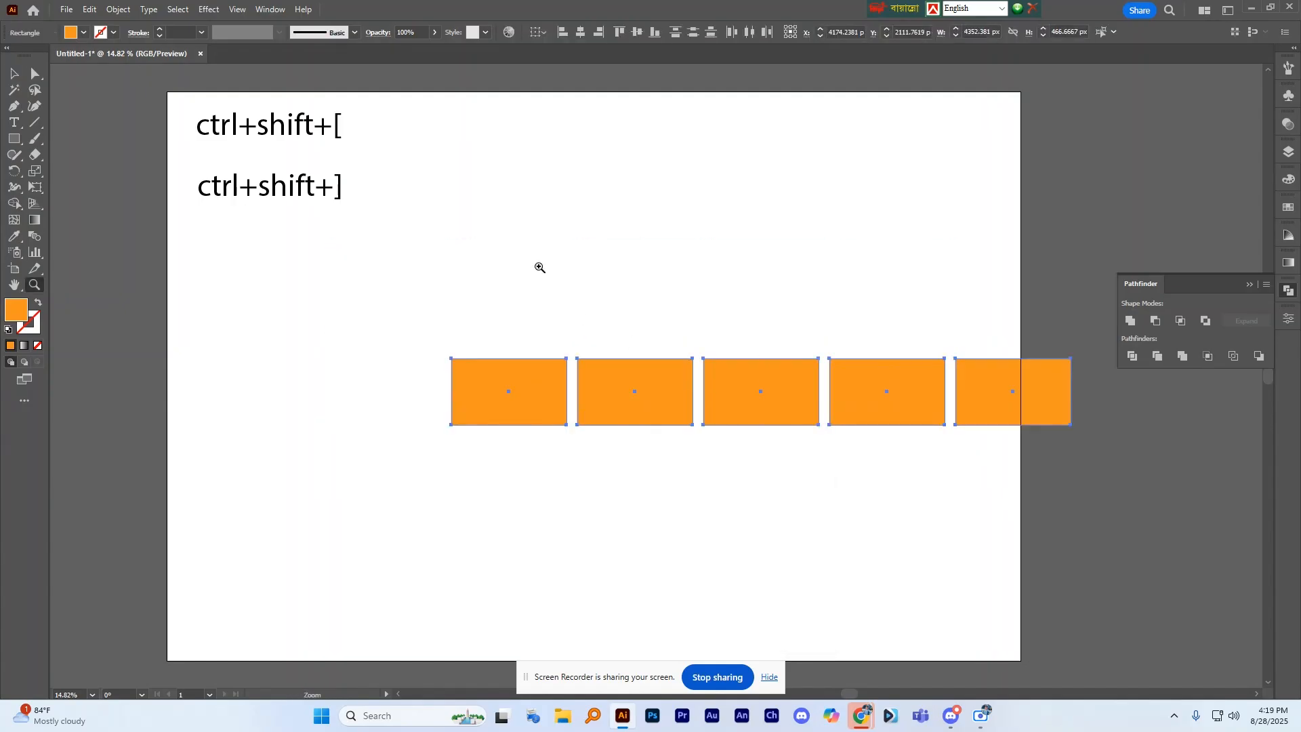
pyautogui.click(541, 267)
pyautogui.keyDown('alt'); pyautogui.click(348, 206); pyautogui.keyUp('alt')
pyautogui.keyDown('alt'); pyautogui.click(350, 206); pyautogui.keyUp('alt')
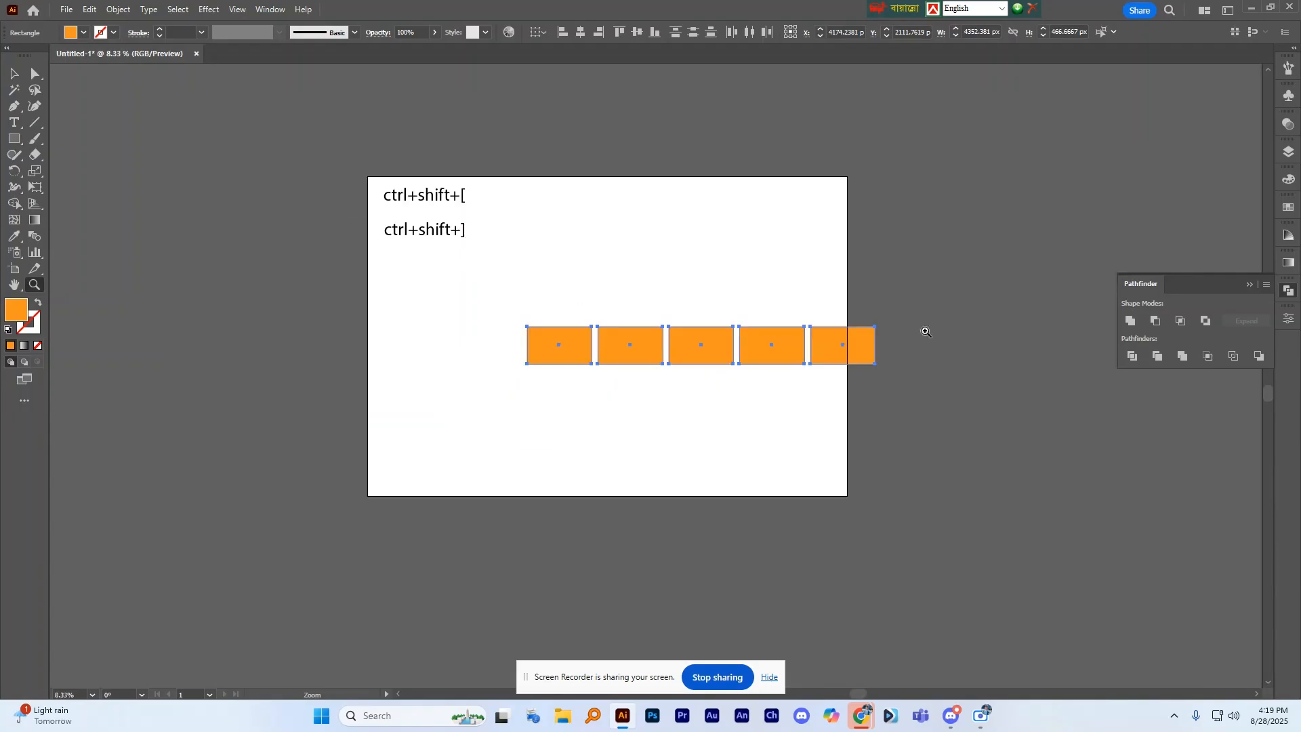
pyautogui.click(958, 313)
pyautogui.keyDown('alt'); pyautogui.click(988, 296); pyautogui.keyUp('alt')
pyautogui.keyDown('alt'); pyautogui.click(1059, 269); pyautogui.keyUp('alt')
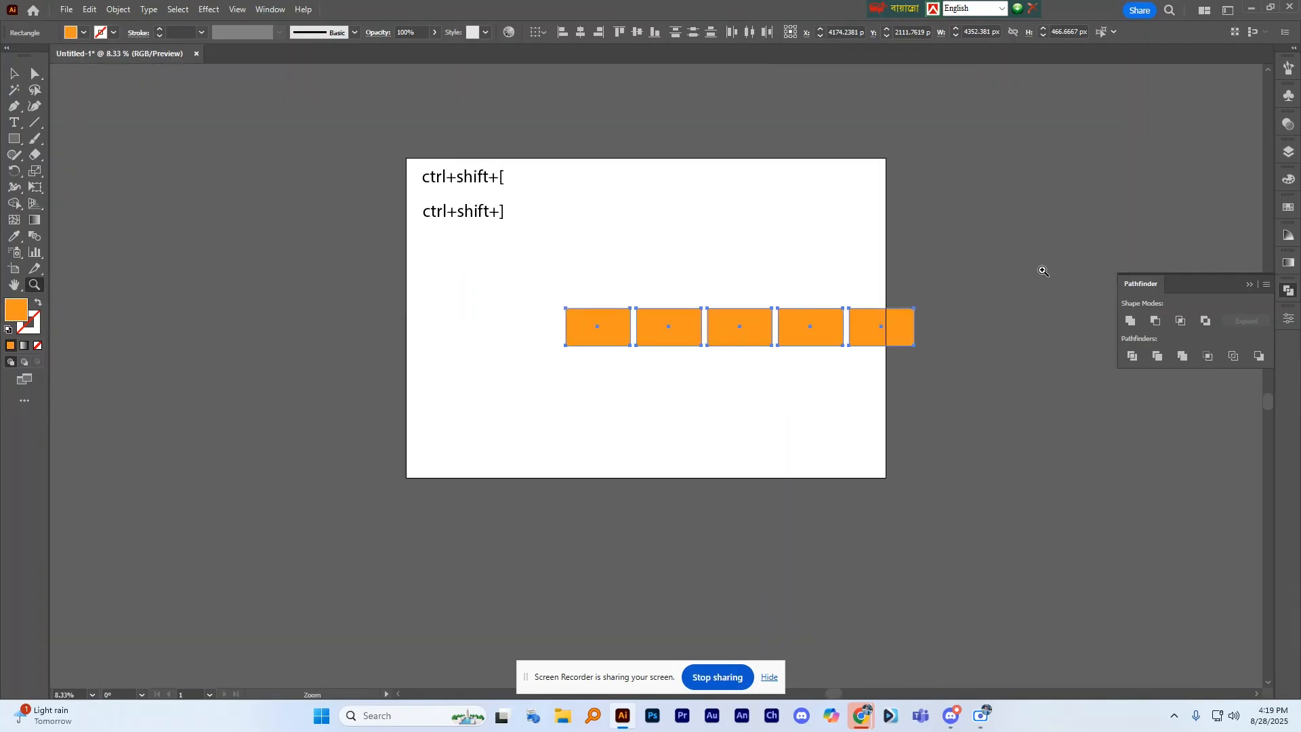
pyautogui.click(873, 290)
pyautogui.click(866, 285)
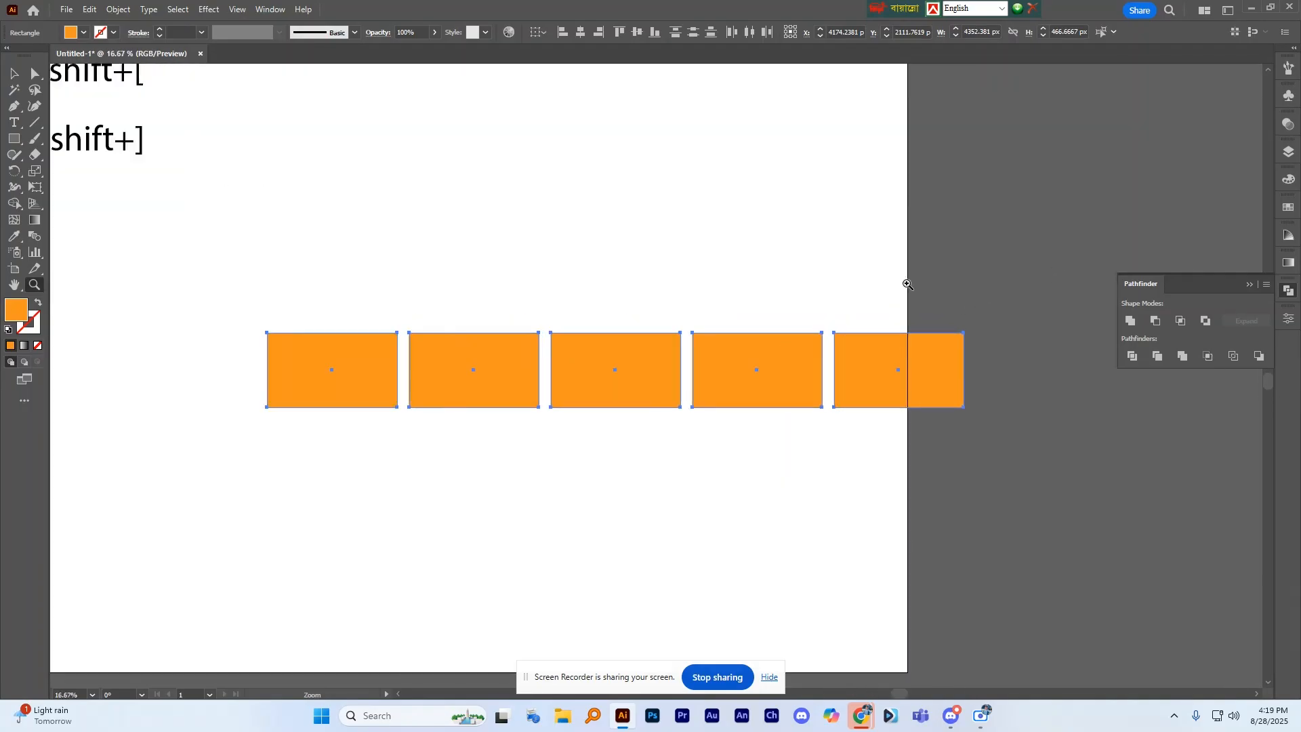
pyautogui.keyDown('alt'); pyautogui.click(908, 285); pyautogui.keyUp('alt')
# Select the row of five orange rectangles, make it a compound path, and deselect it
pyautogui.click(15, 73)
pyautogui.click(639, 222)
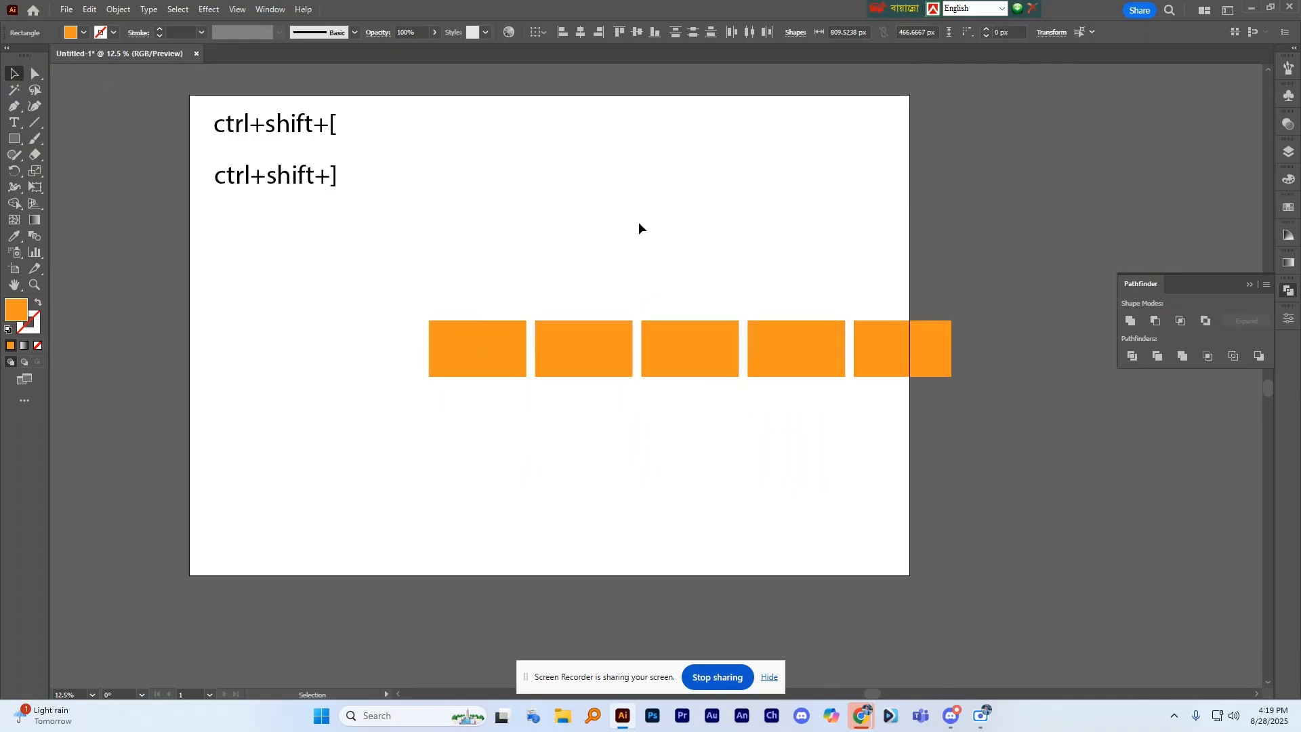
pyautogui.moveTo(407, 271); pyautogui.dragTo(953, 383)
pyautogui.rightClick(951, 381)
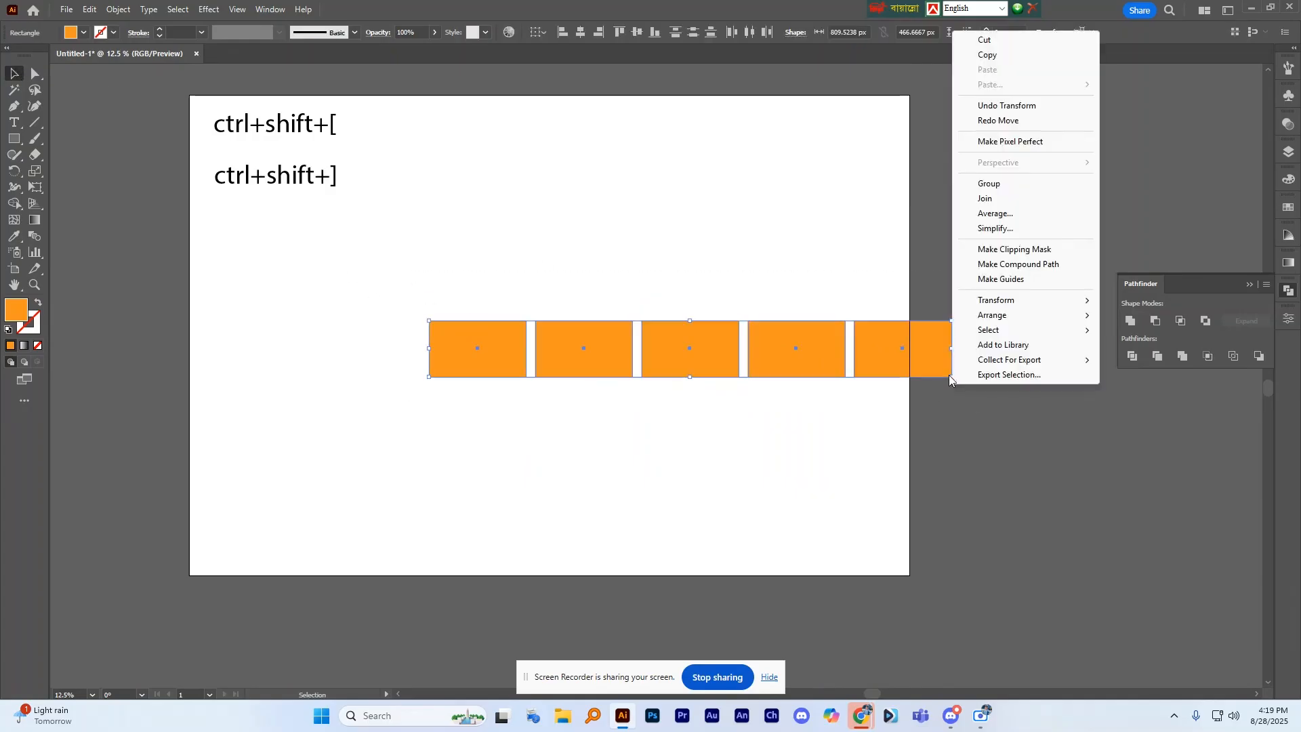
pyautogui.moveTo(966, 331)
pyautogui.moveTo(285, 275); pyautogui.dragTo(972, 438)
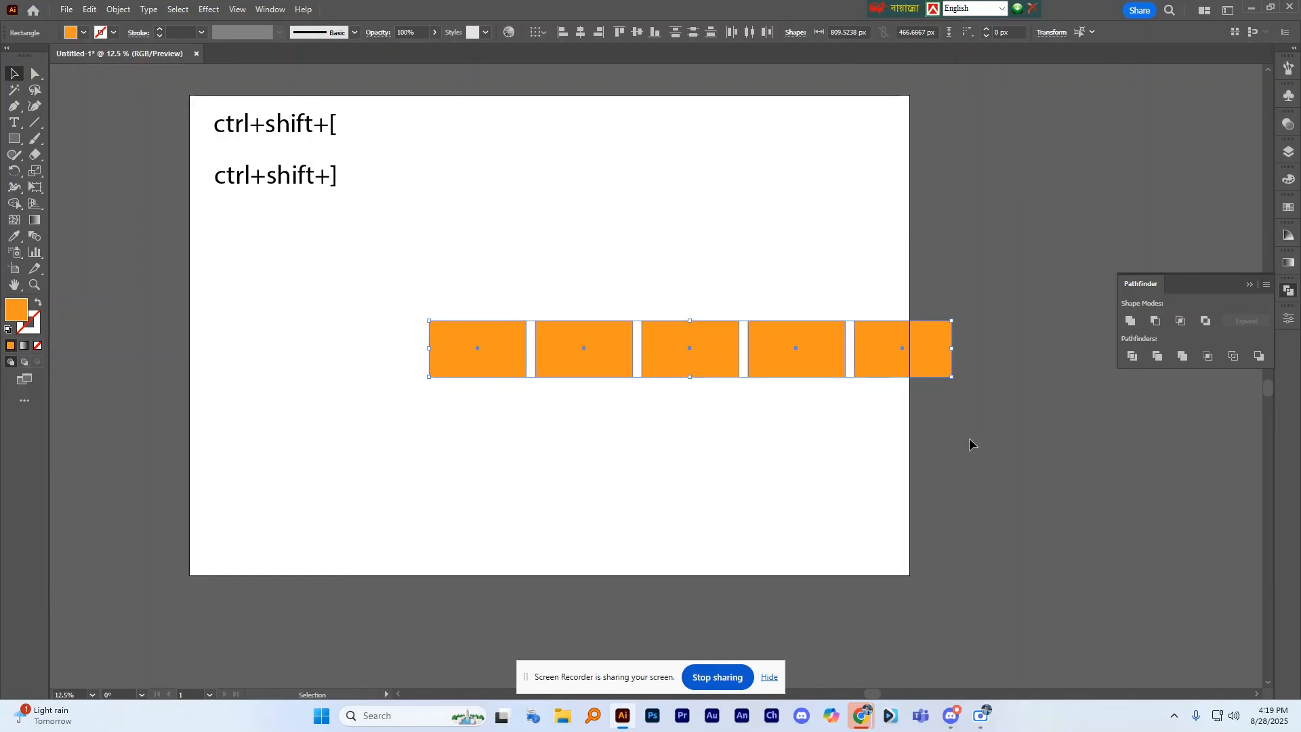
pyautogui.hotkey('ctrl', '8')
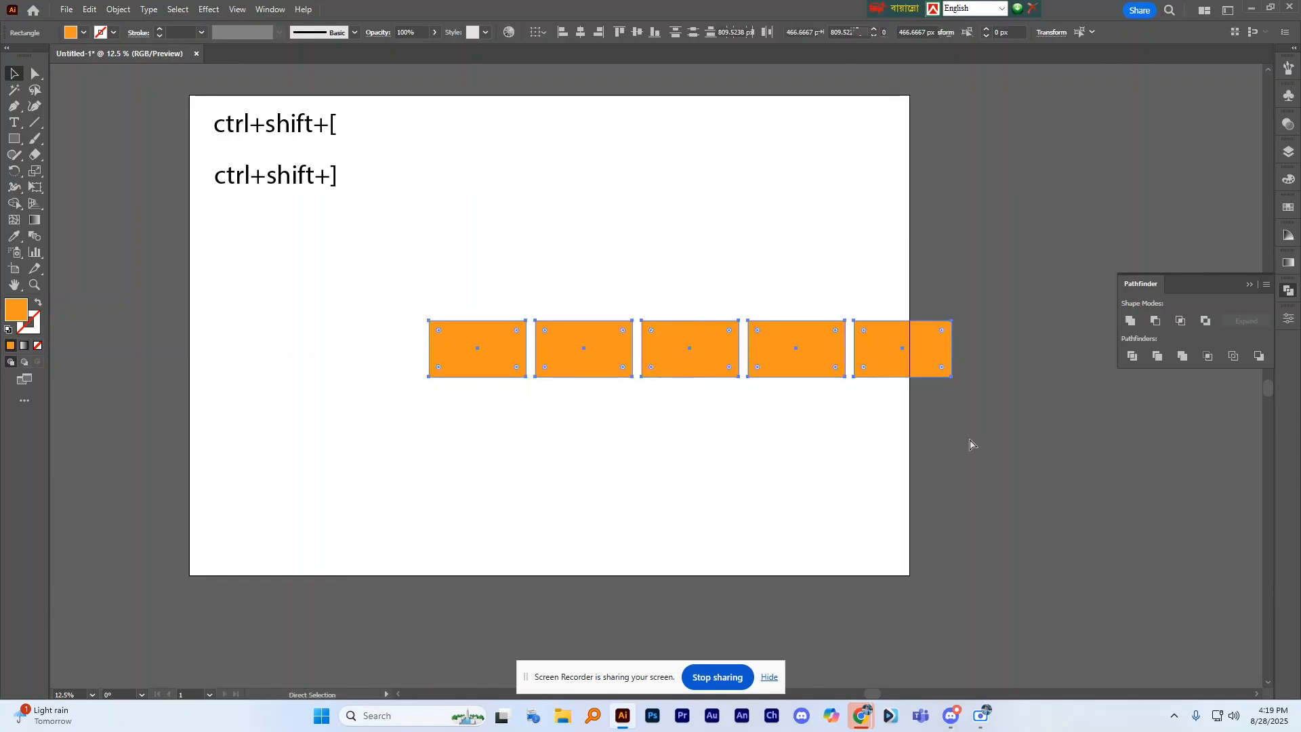
pyautogui.rightClick(663, 347)
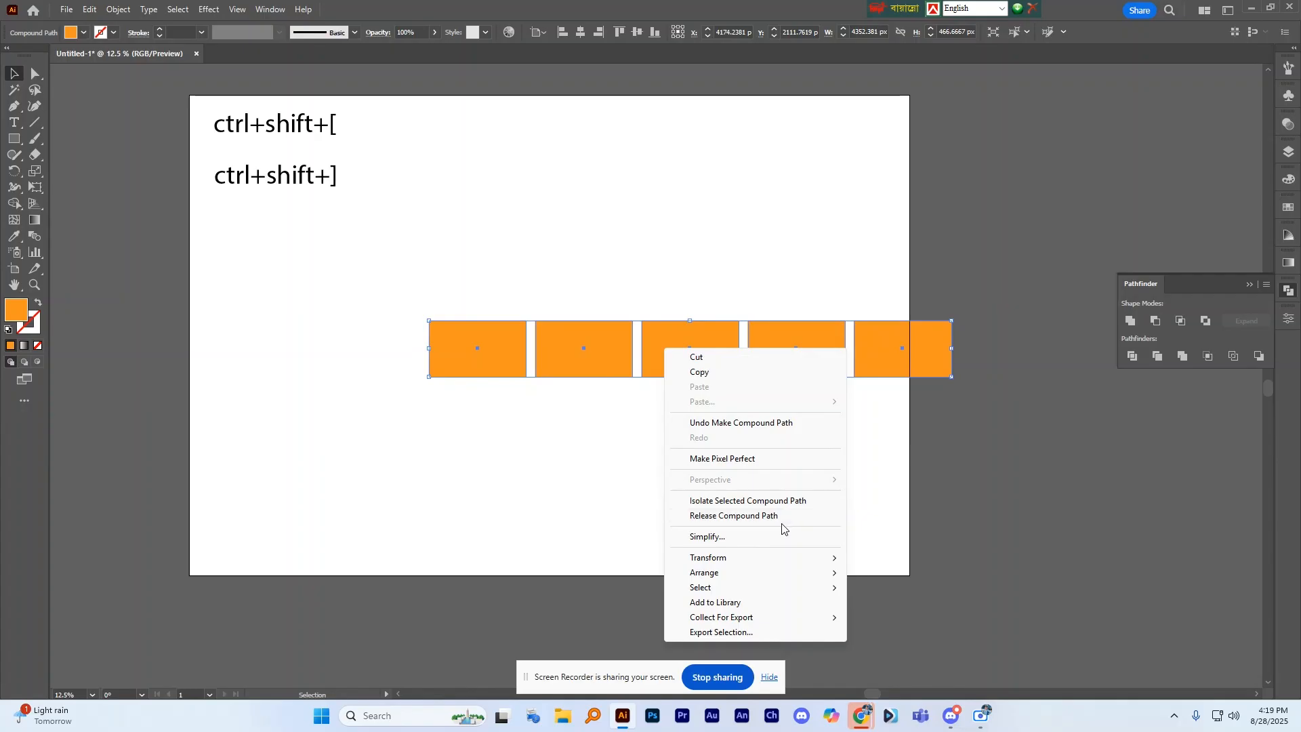
pyautogui.click(885, 470)
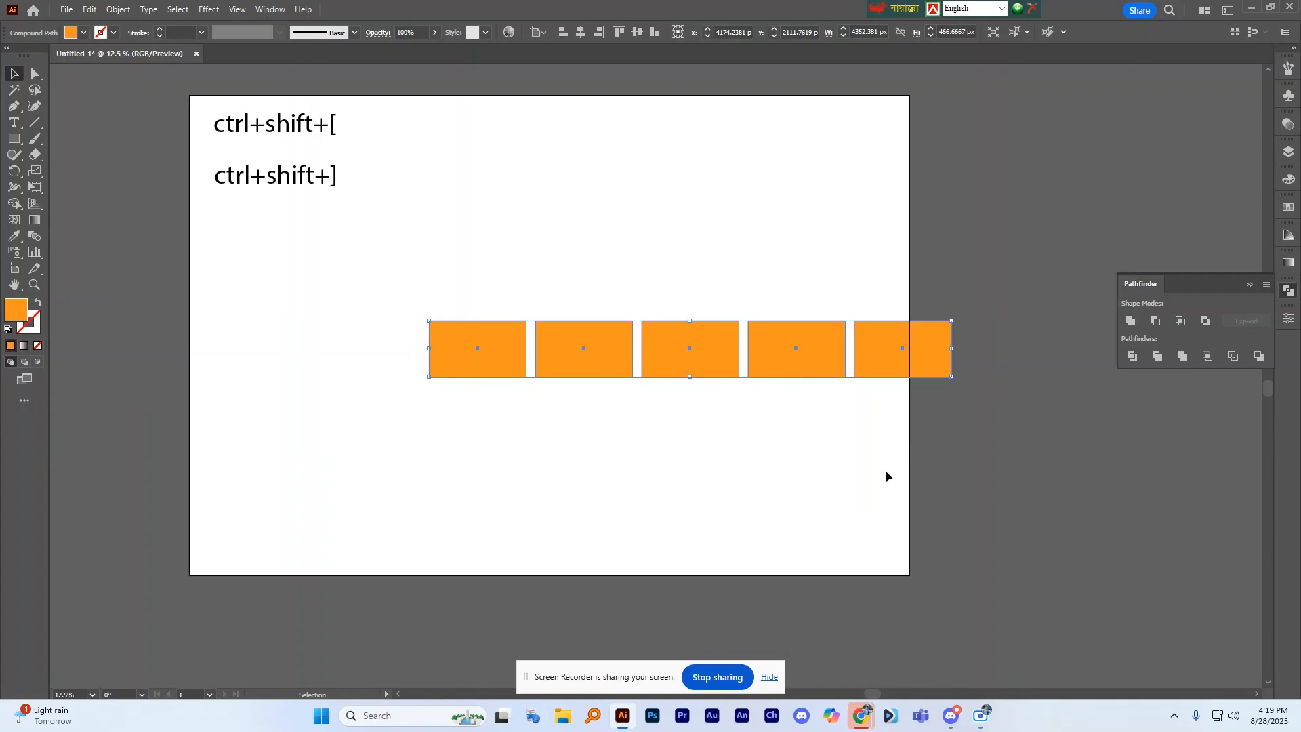
pyautogui.click(885, 469)
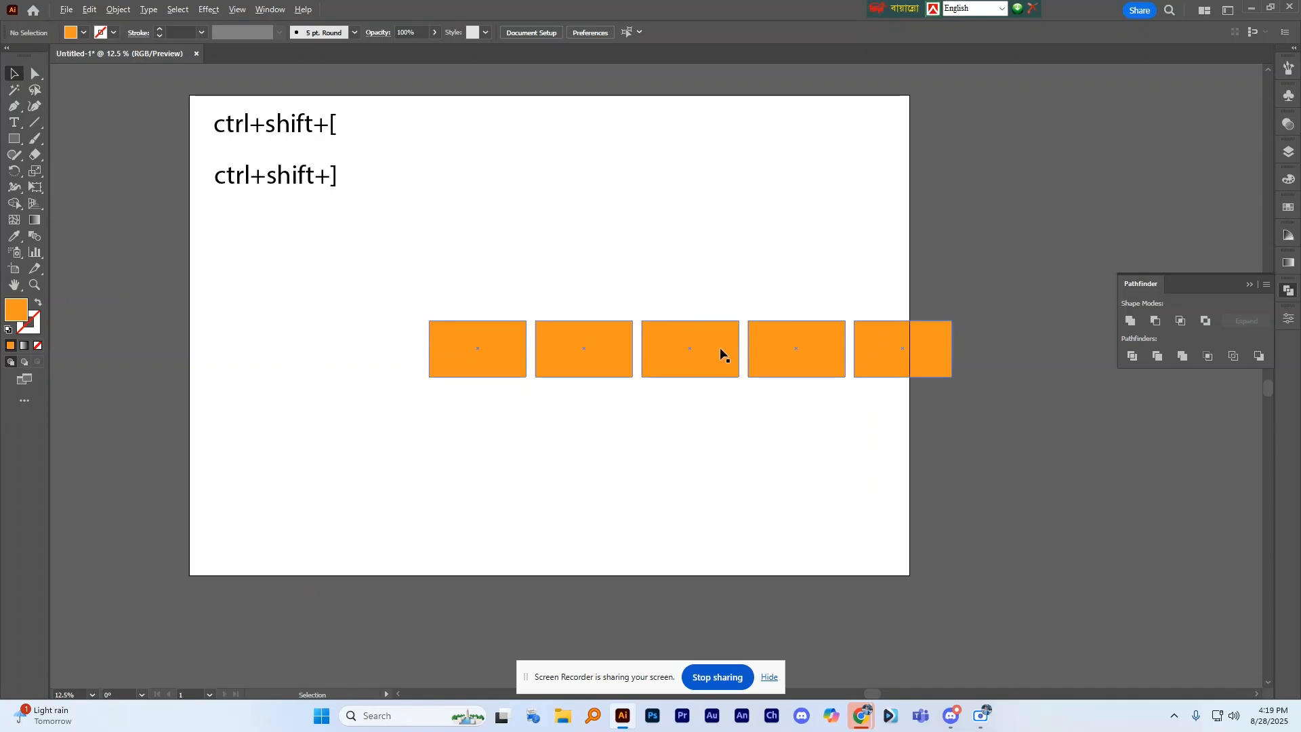
# Place a pink-filled copy of the orange compound path overlapping it, about 339 px higher and 237 px to the right
pyautogui.moveTo(720, 348); pyautogui.dragTo(723, 312)
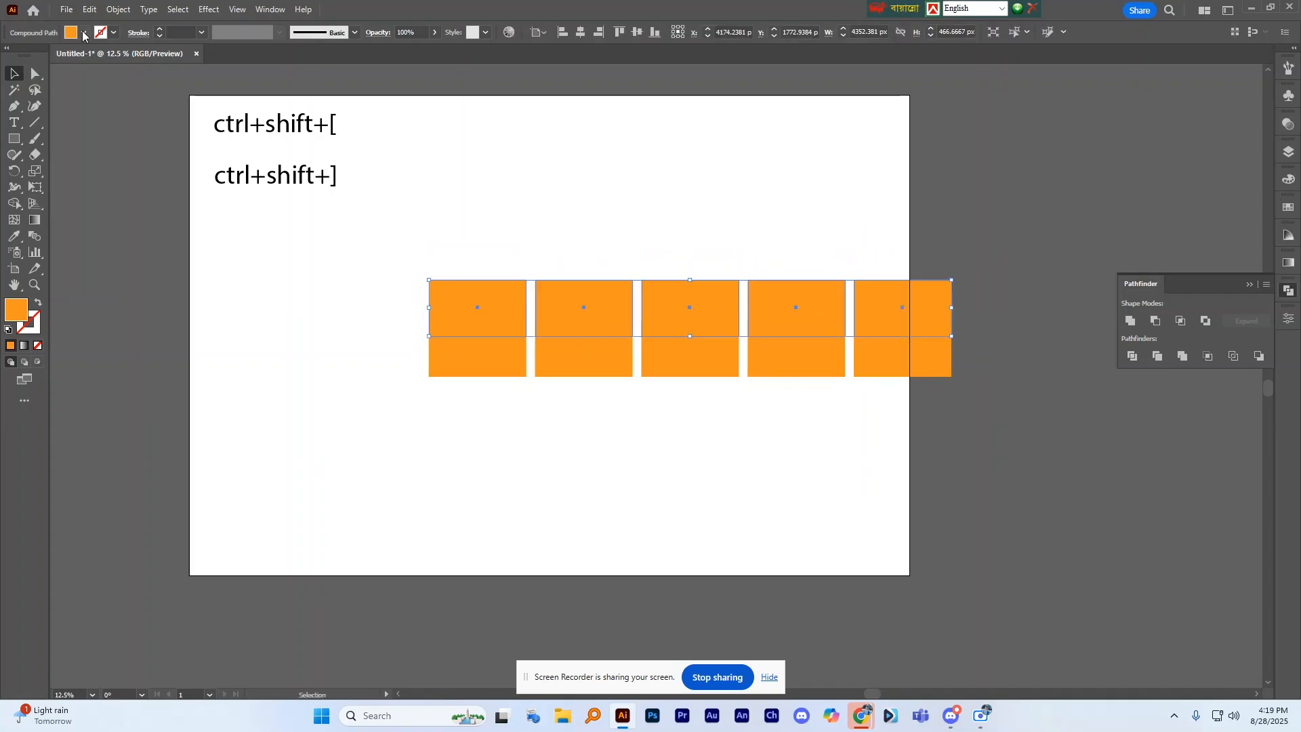
pyautogui.click(84, 33)
pyautogui.click(94, 56)
pyautogui.click(671, 257)
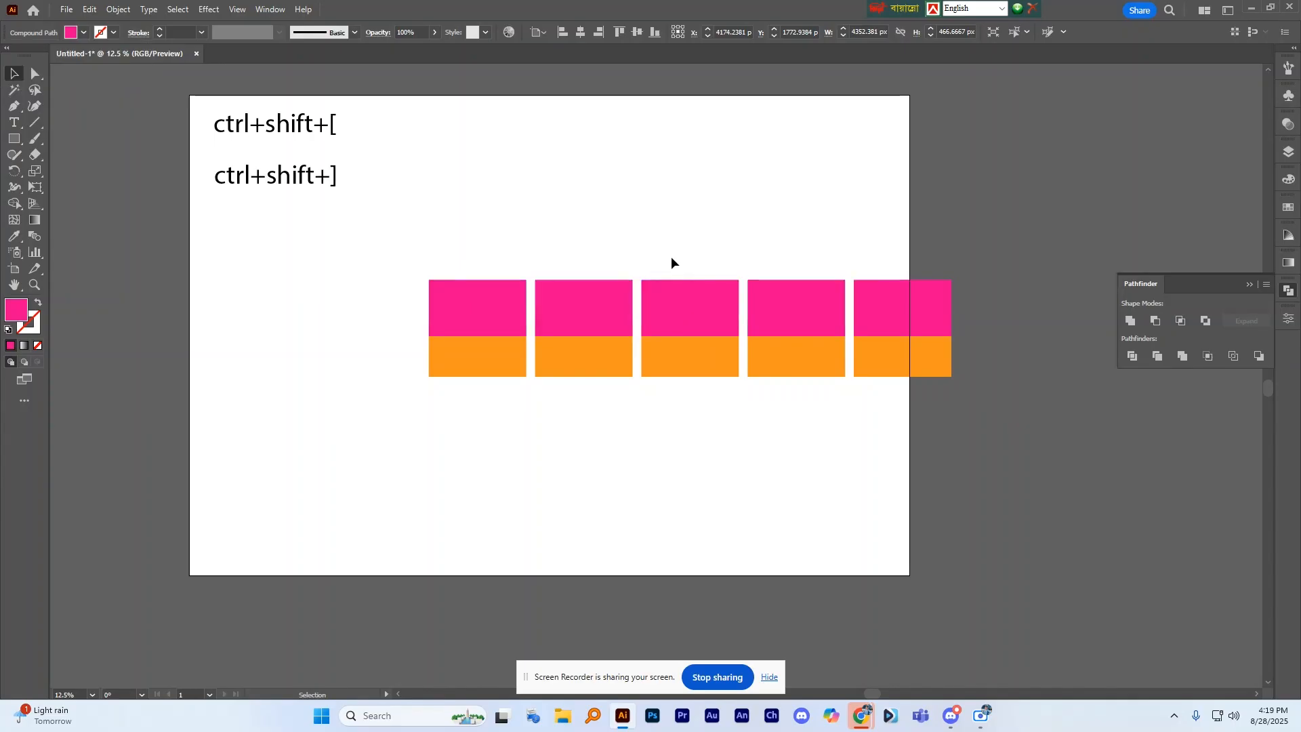
pyautogui.moveTo(614, 290); pyautogui.dragTo(642, 286)
pyautogui.click(591, 229)
# Subtract the pink compound path from the orange one with Minus Front, and undo the subtraction
pyautogui.moveTo(146, 254); pyautogui.dragTo(1031, 456)
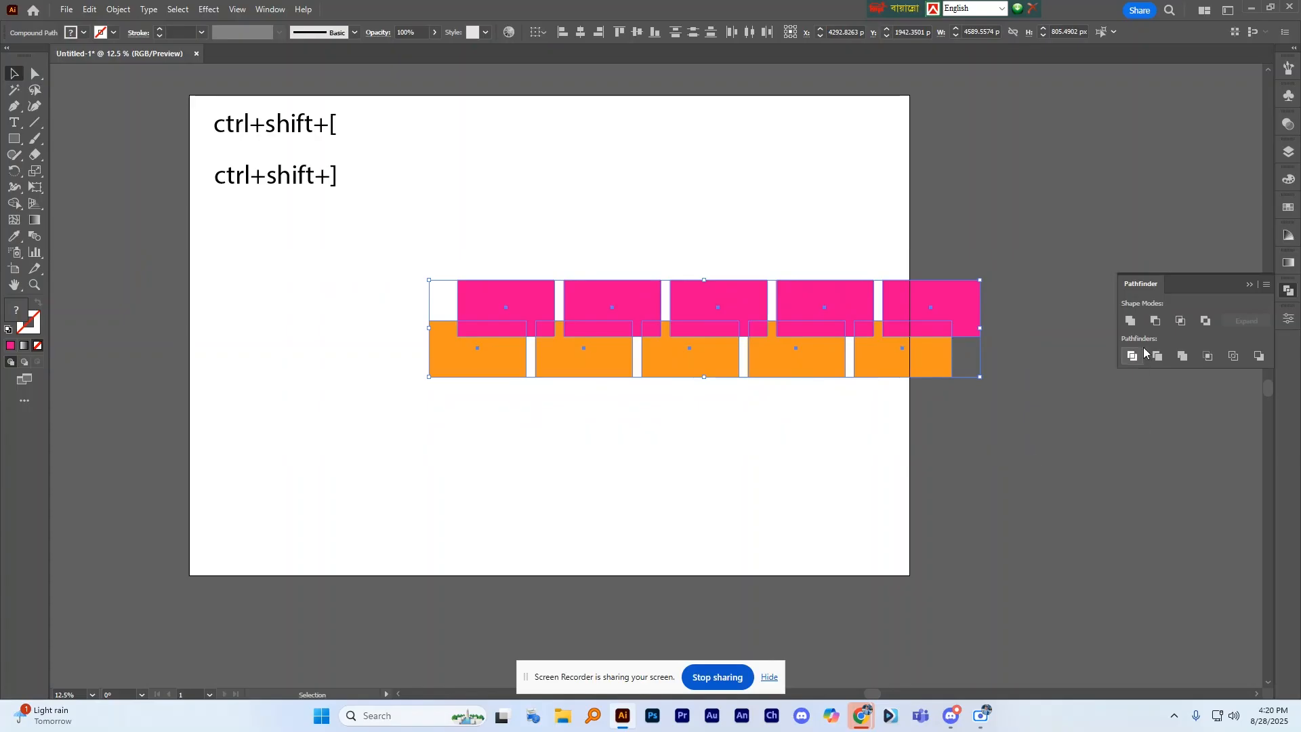
pyautogui.click(674, 275)
pyautogui.moveTo(416, 269); pyautogui.dragTo(1064, 442)
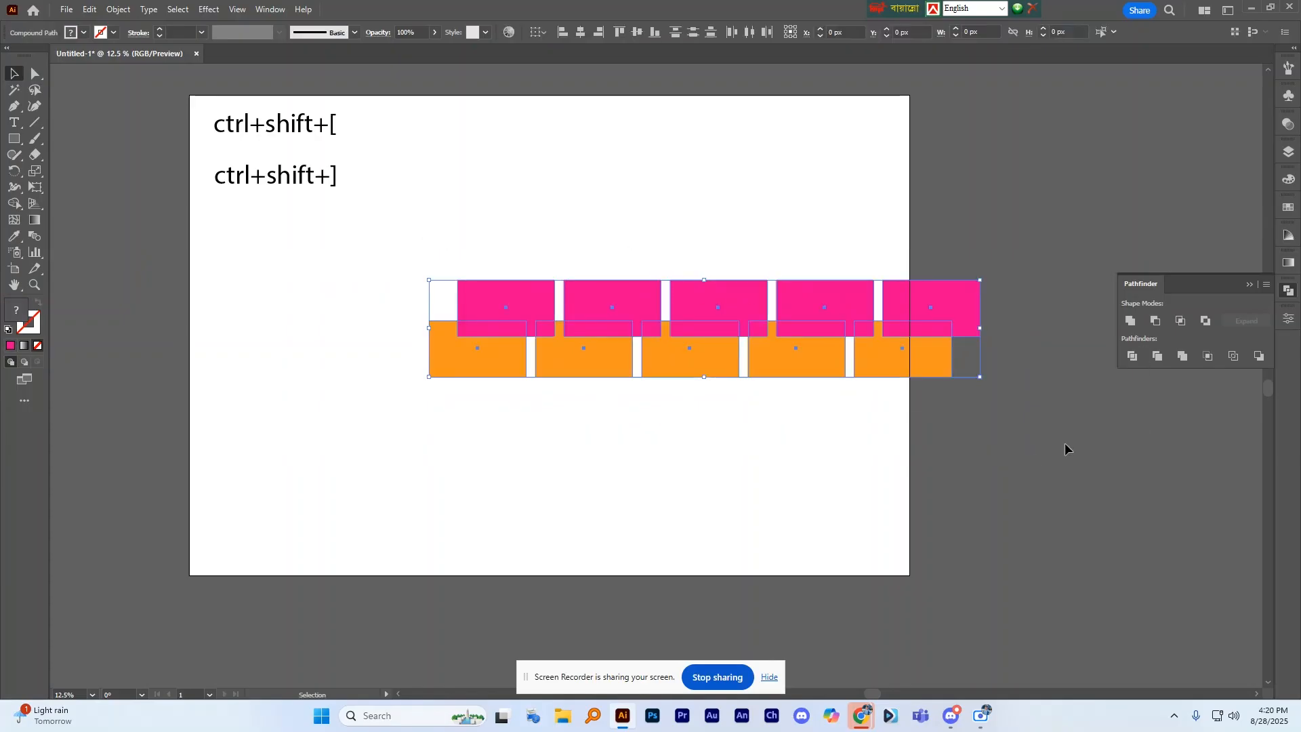
pyautogui.click(1157, 323)
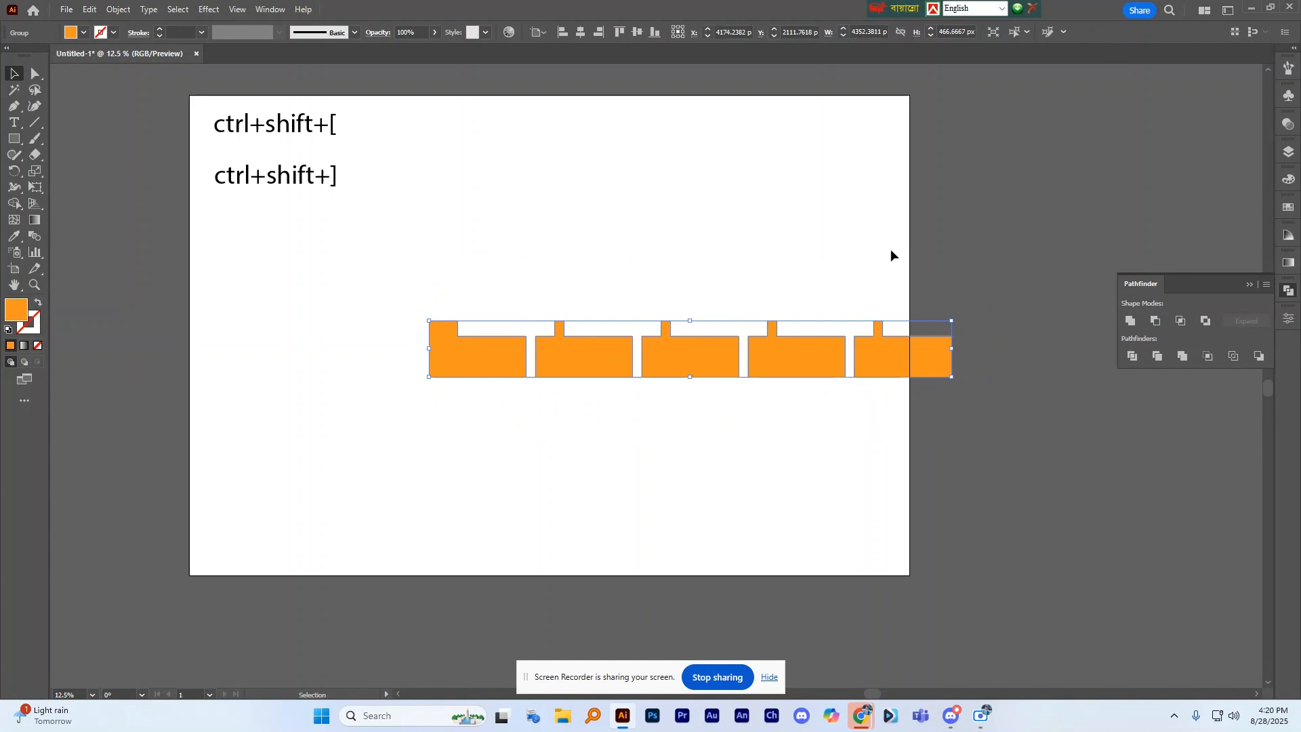
pyautogui.click(930, 255)
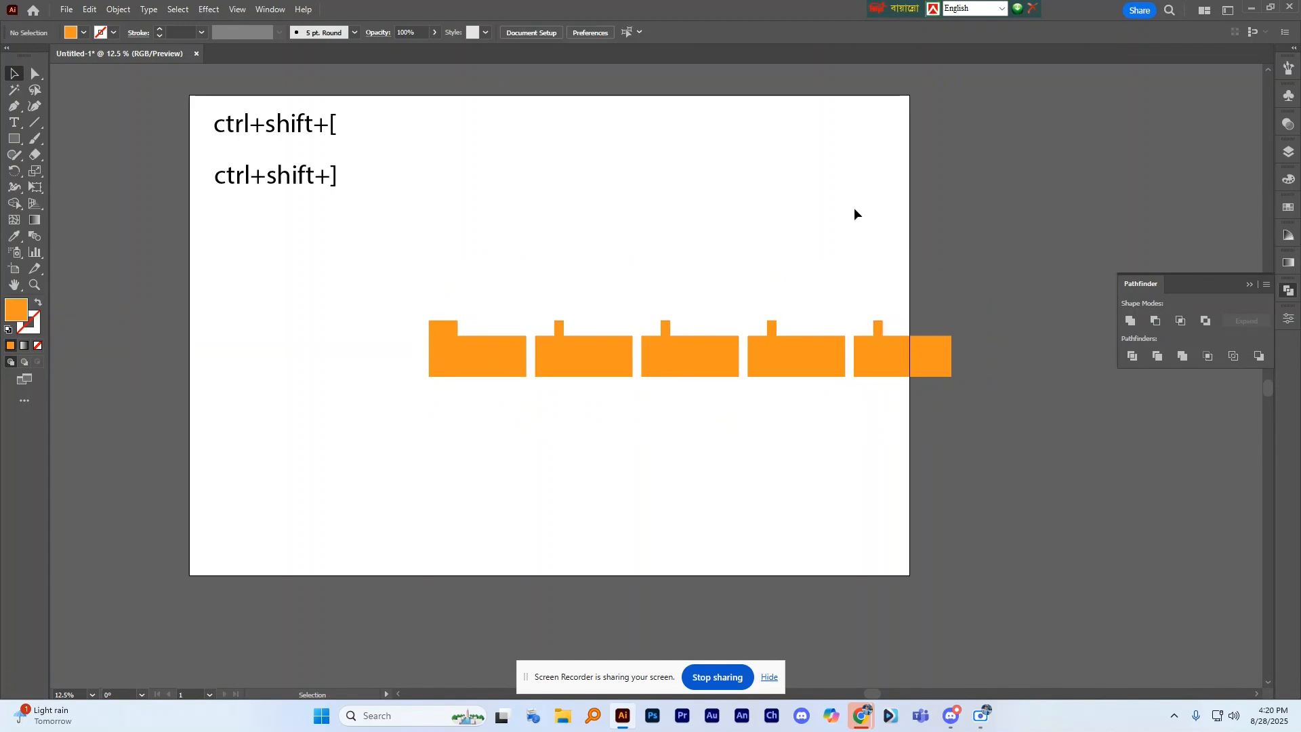
pyautogui.hotkey('ctrl', 'z')
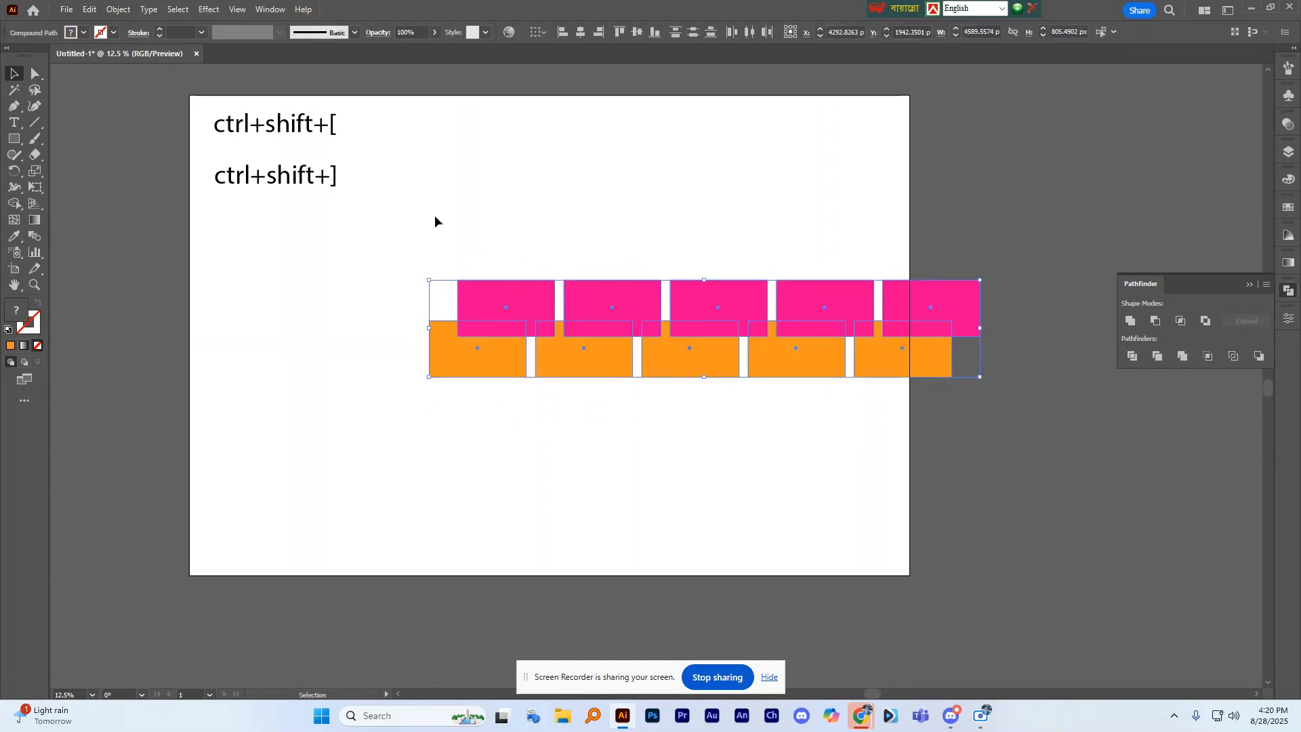
# Move the pink and orange compound paths together to the upper-right area of the artboard and deselect them
pyautogui.click(435, 214)
pyautogui.moveTo(358, 263); pyautogui.dragTo(942, 405)
pyautogui.moveTo(726, 327); pyautogui.dragTo(813, 176)
pyautogui.click(549, 356)
# Add a placeholder text object, scale it up to about 441 pt, and move it to the middle of the artboard
pyautogui.click(13, 123)
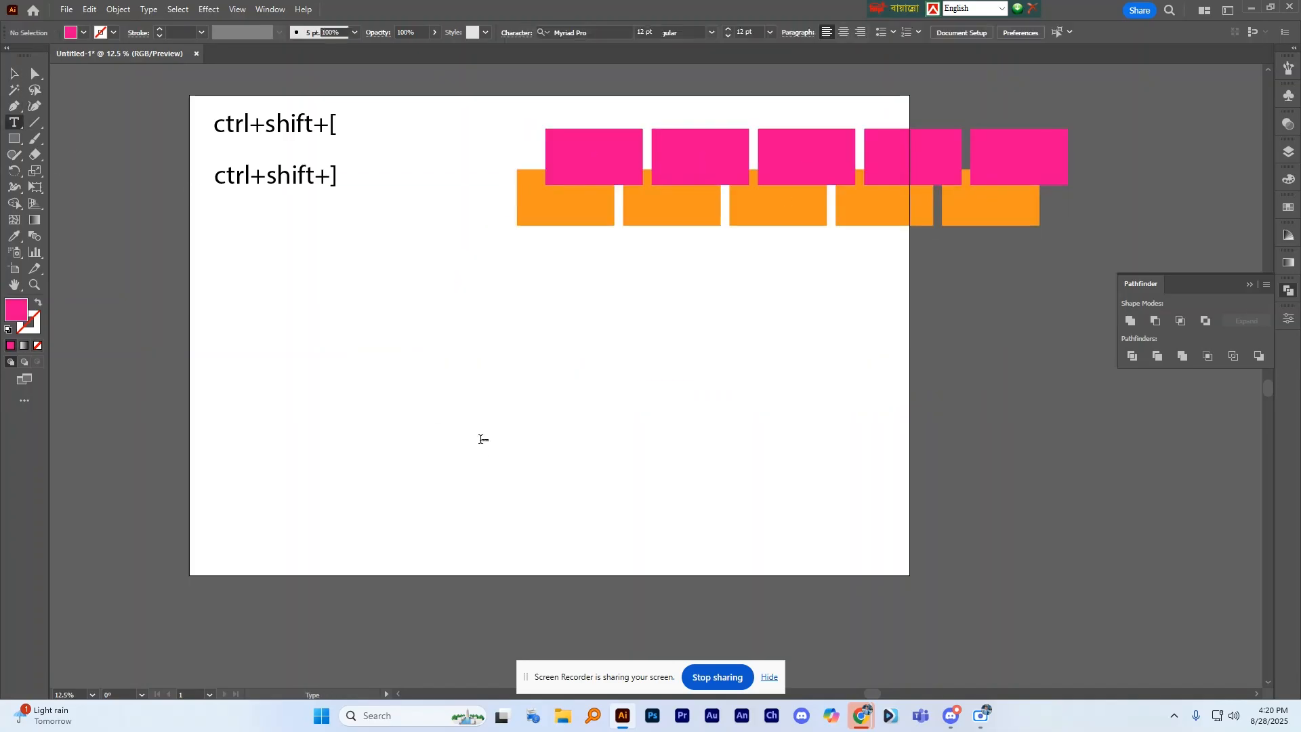
pyautogui.click(482, 439)
pyautogui.click(18, 76)
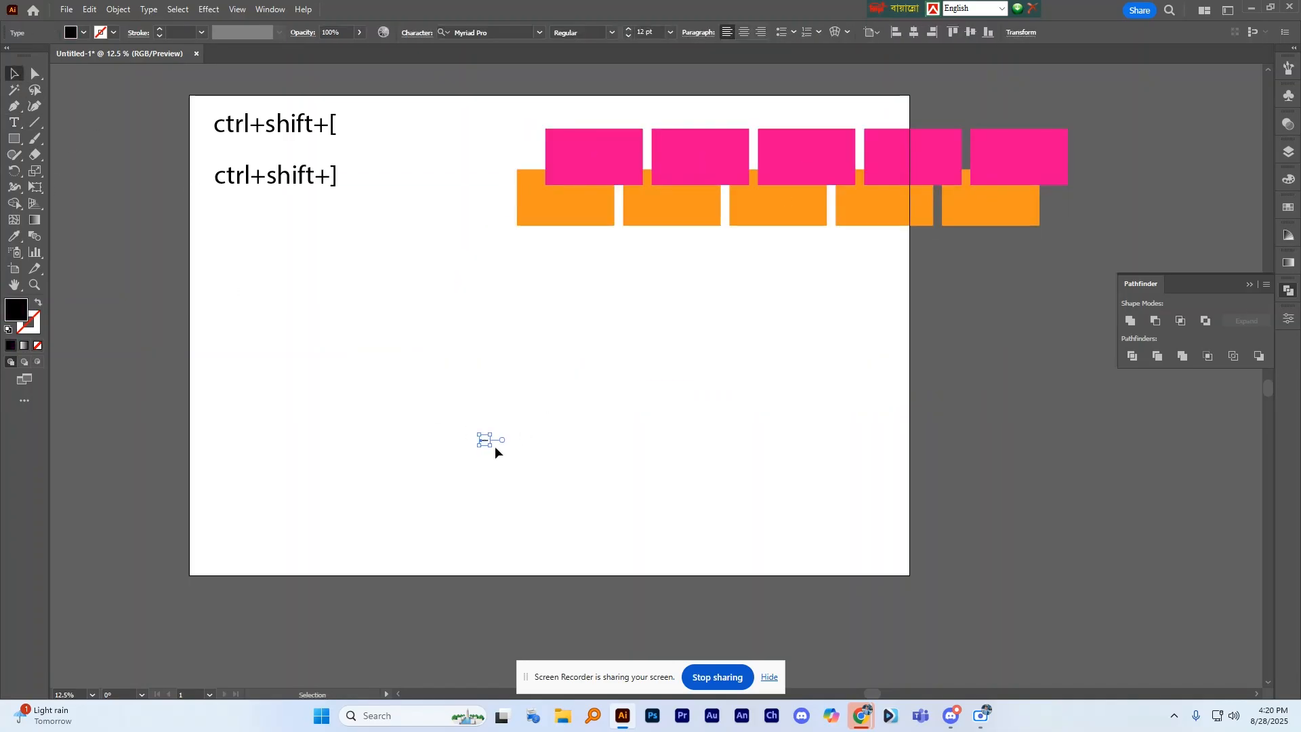
pyautogui.moveTo(490, 446); pyautogui.dragTo(628, 509)
pyautogui.moveTo(536, 437); pyautogui.dragTo(629, 352)
# Replace the placeholder text in the middle of the artboard with "LIZION"
pyautogui.doubleClick(630, 352)
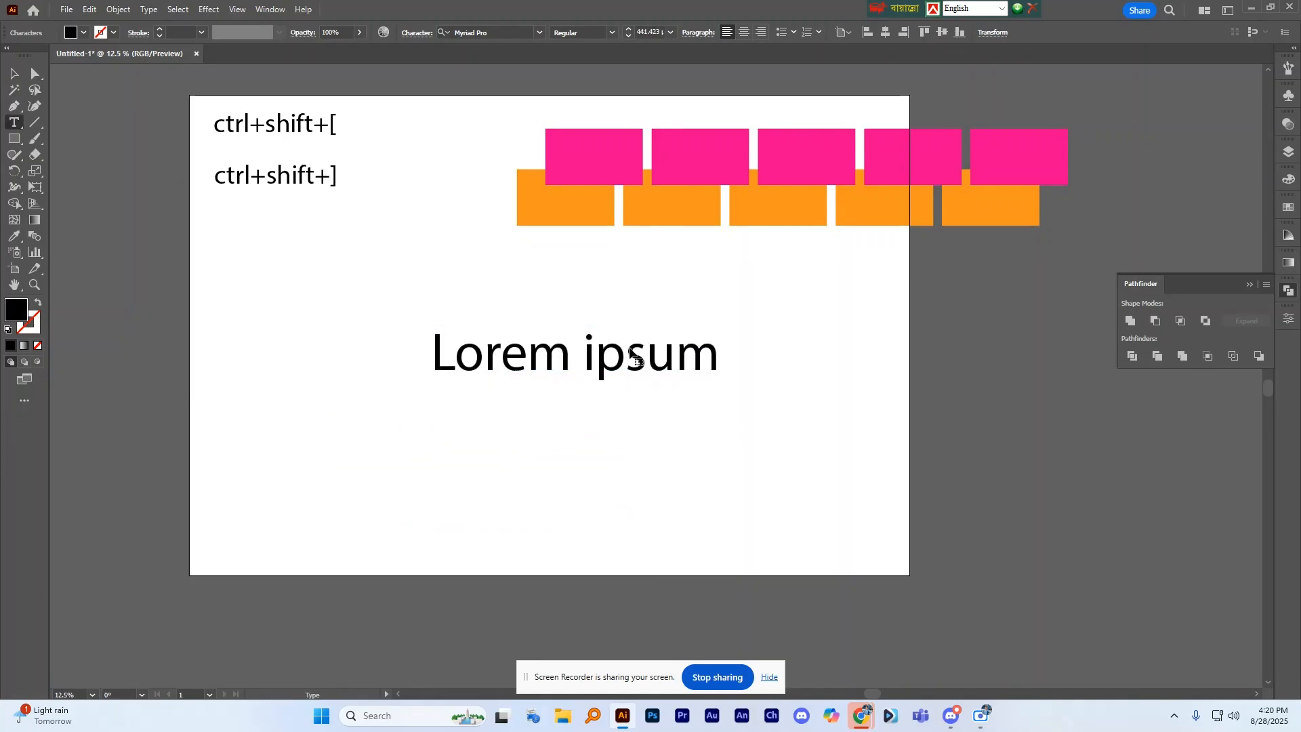
pyautogui.tripleClick(632, 342)
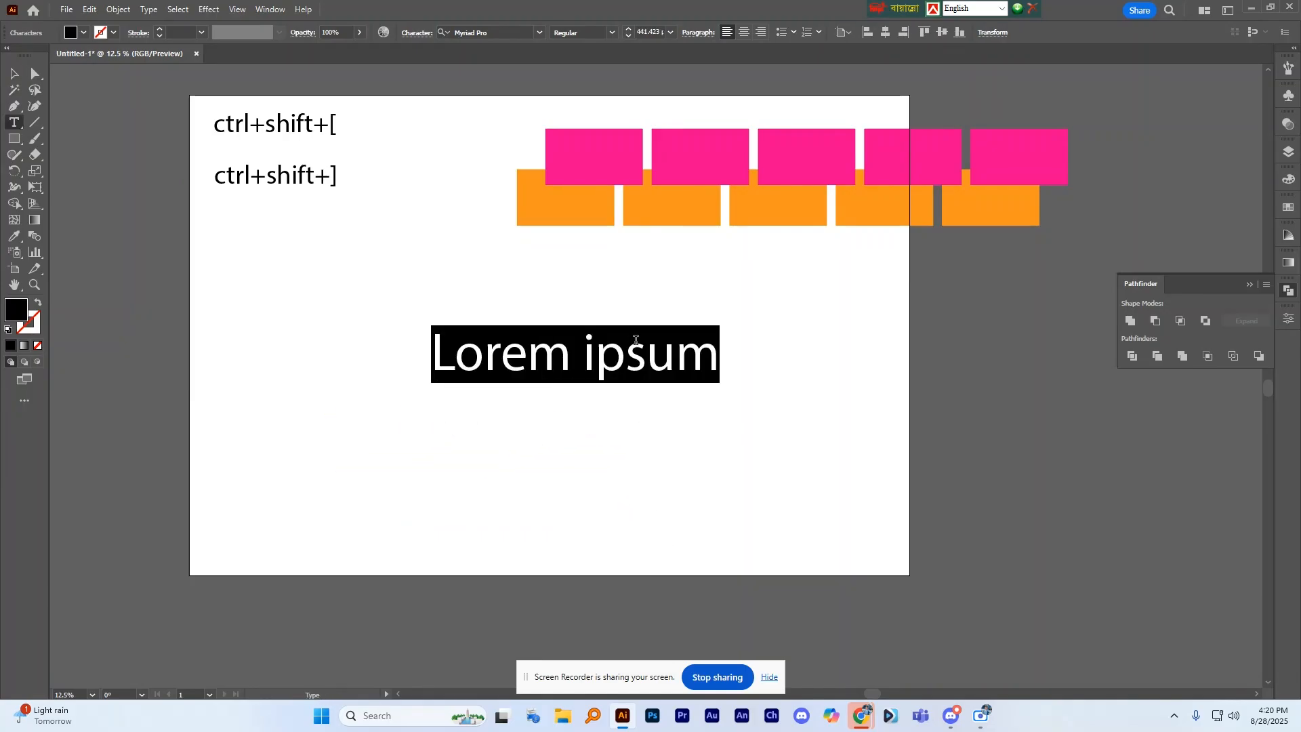
pyautogui.write('L')
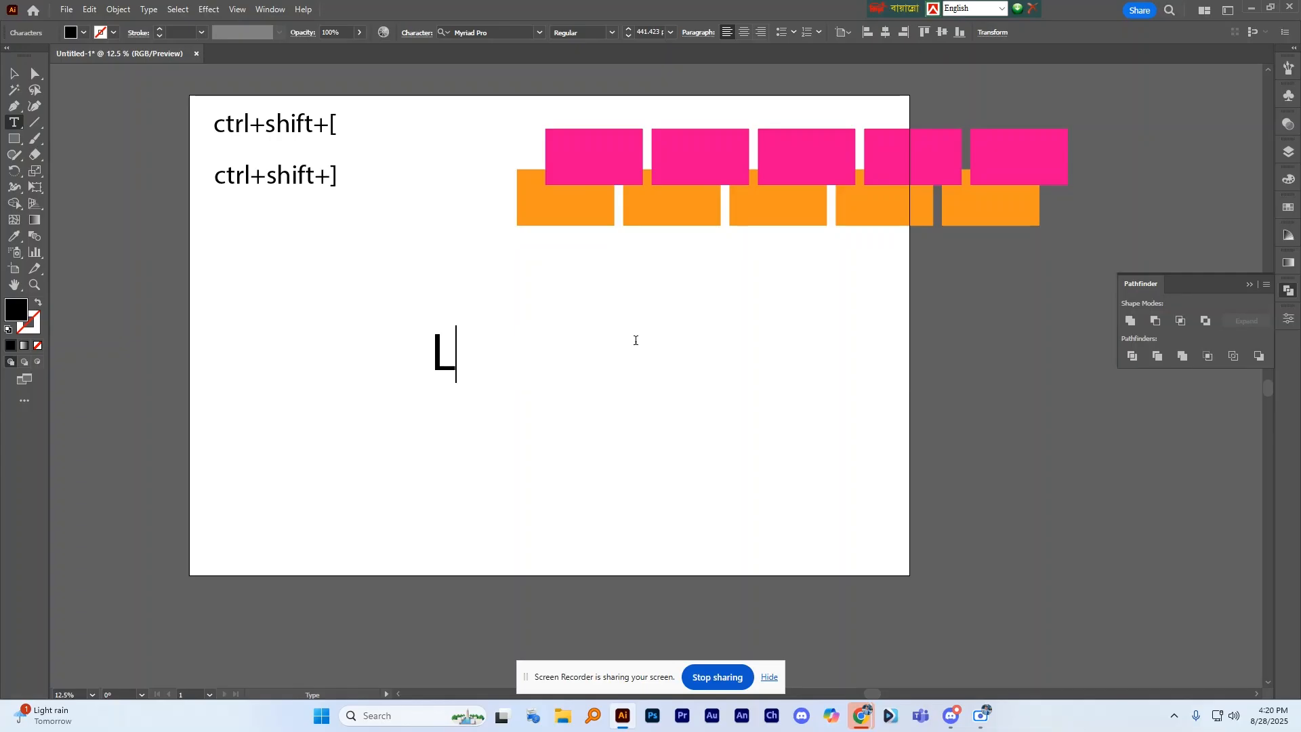
pyautogui.write('l I')
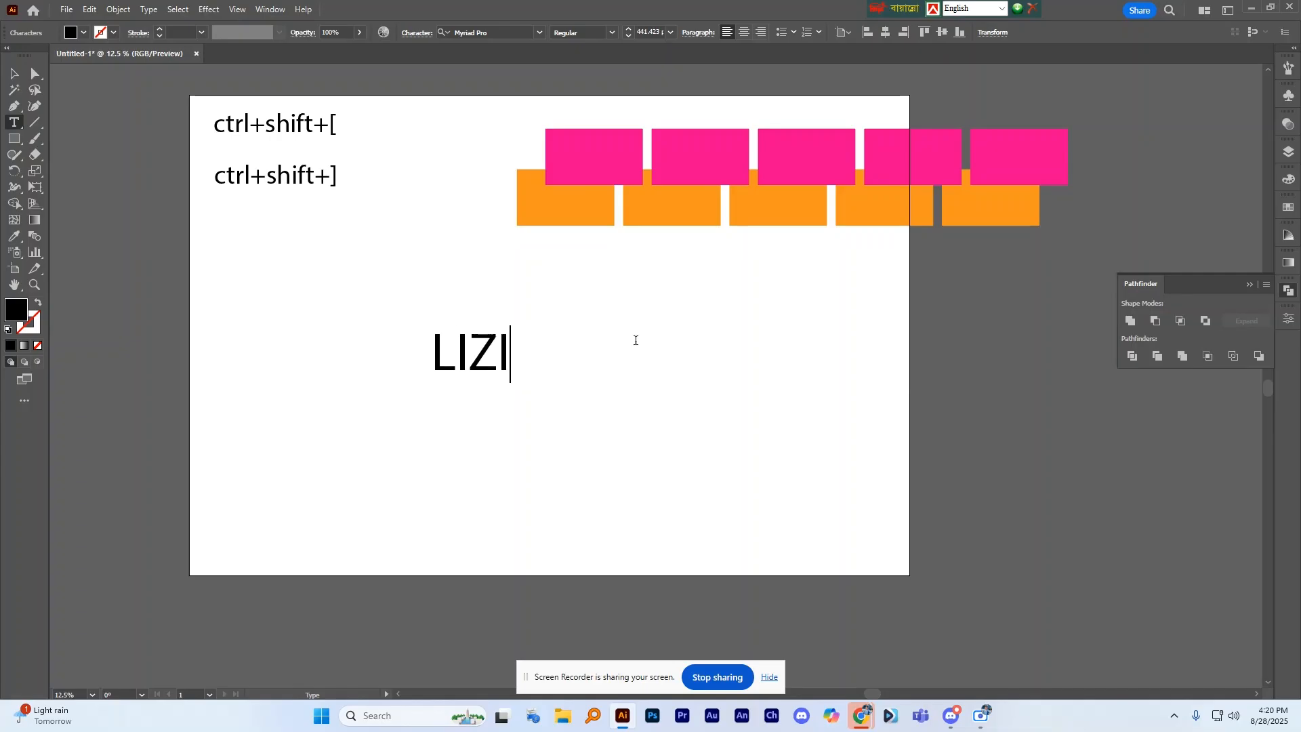
pyautogui.write('ON')
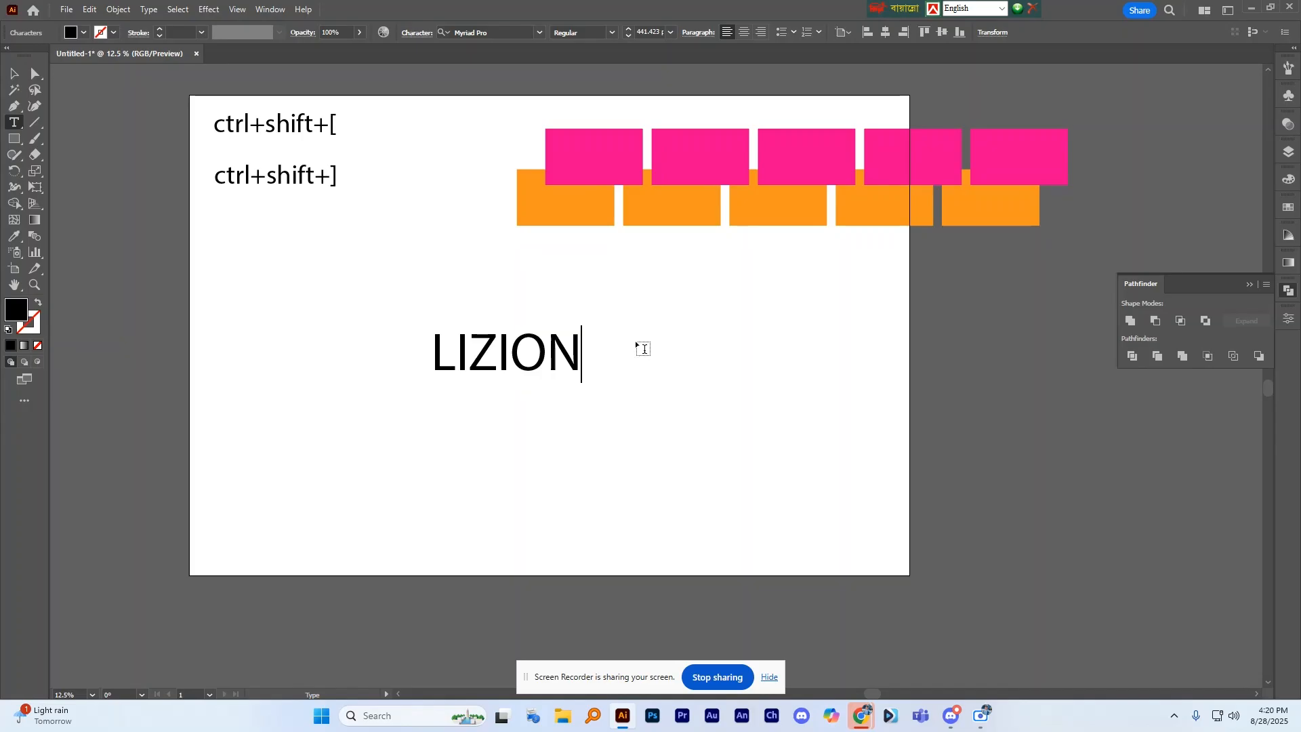
pyautogui.click(14, 73)
pyautogui.press('Return')
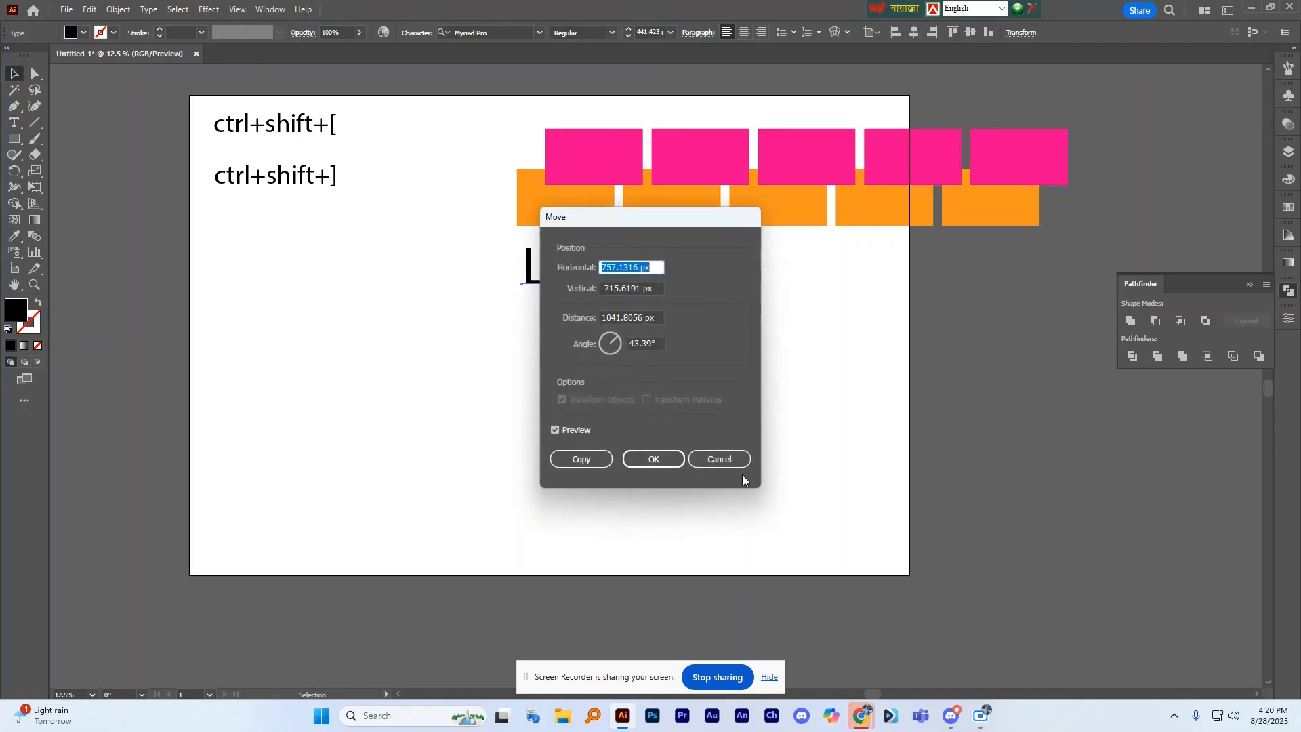
pyautogui.click(734, 460)
# Set the font of the LIZION text to Abstract Groovy
pyautogui.click(538, 32)
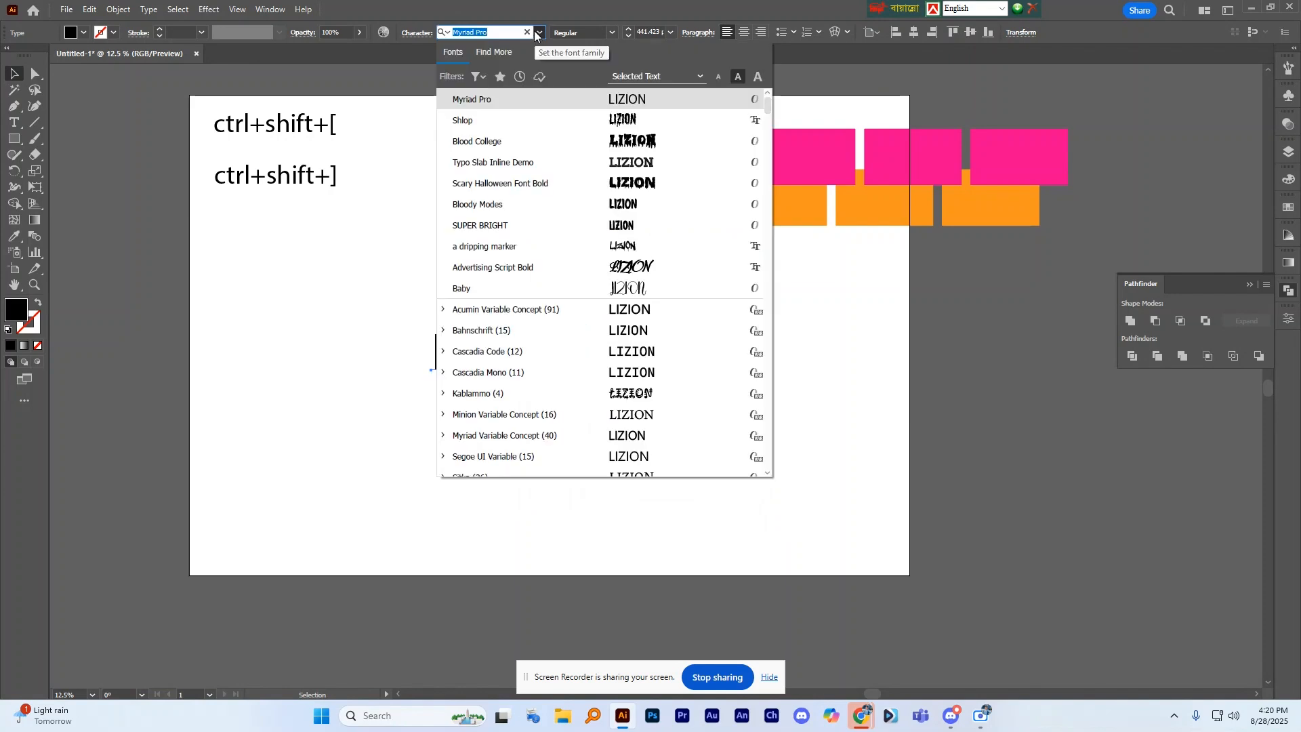
pyautogui.scroll(-5, 678, 373)
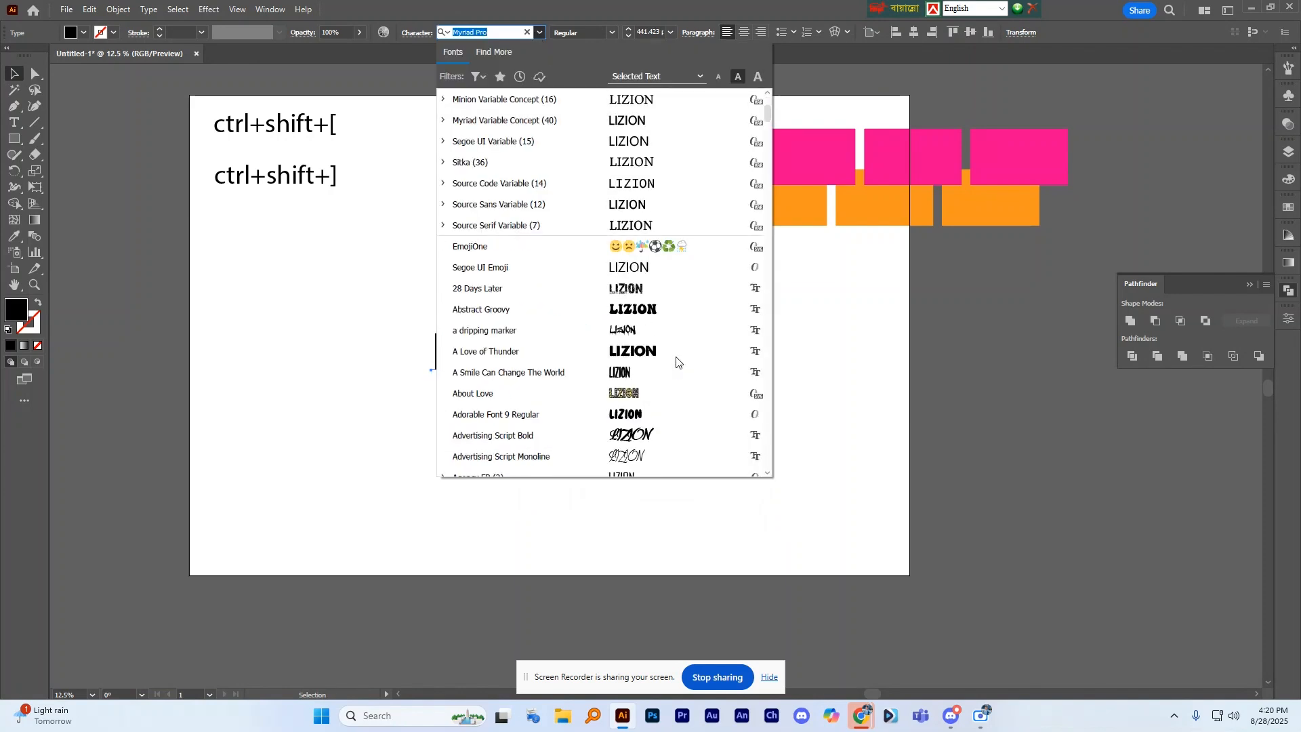
pyautogui.click(650, 309)
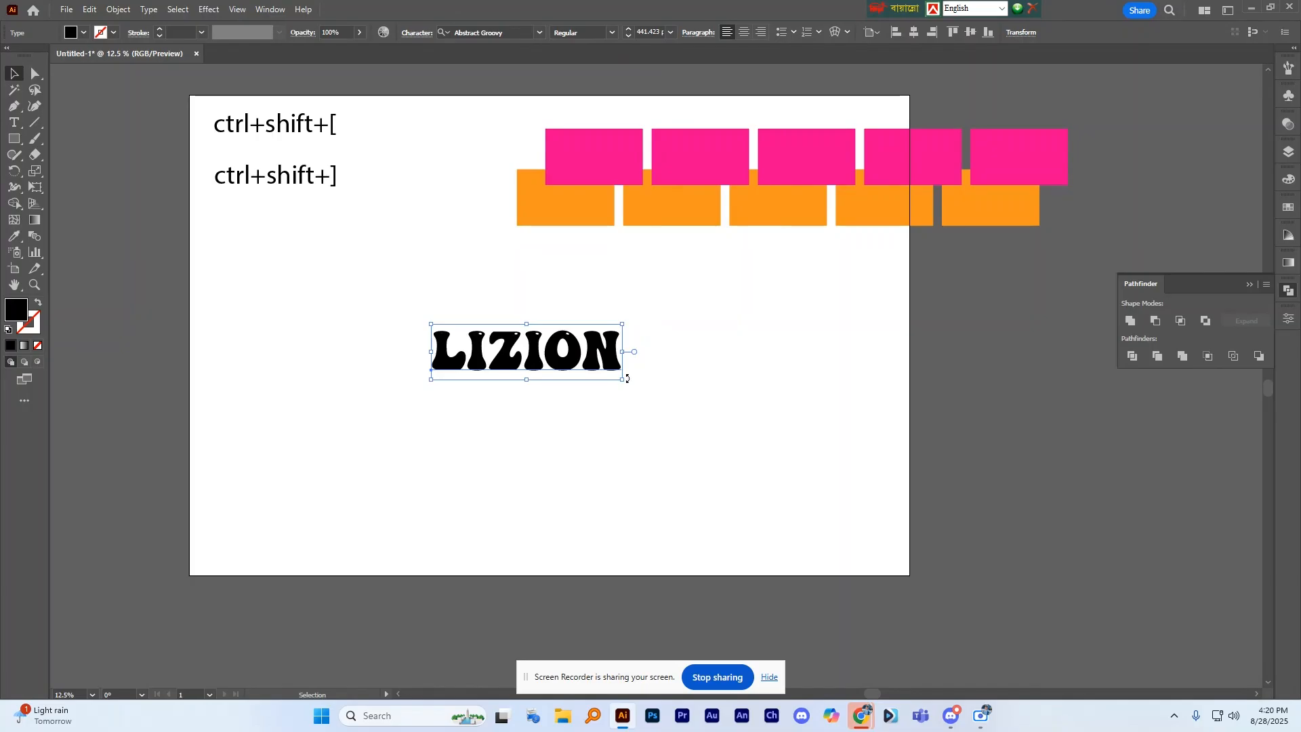
# Enlarge the LIZION text to about 805 pt and position it in the lower middle of the artboard
pyautogui.moveTo(622, 379); pyautogui.dragTo(701, 432)
pyautogui.click(779, 369)
pyautogui.moveTo(666, 365); pyautogui.dragTo(690, 432)
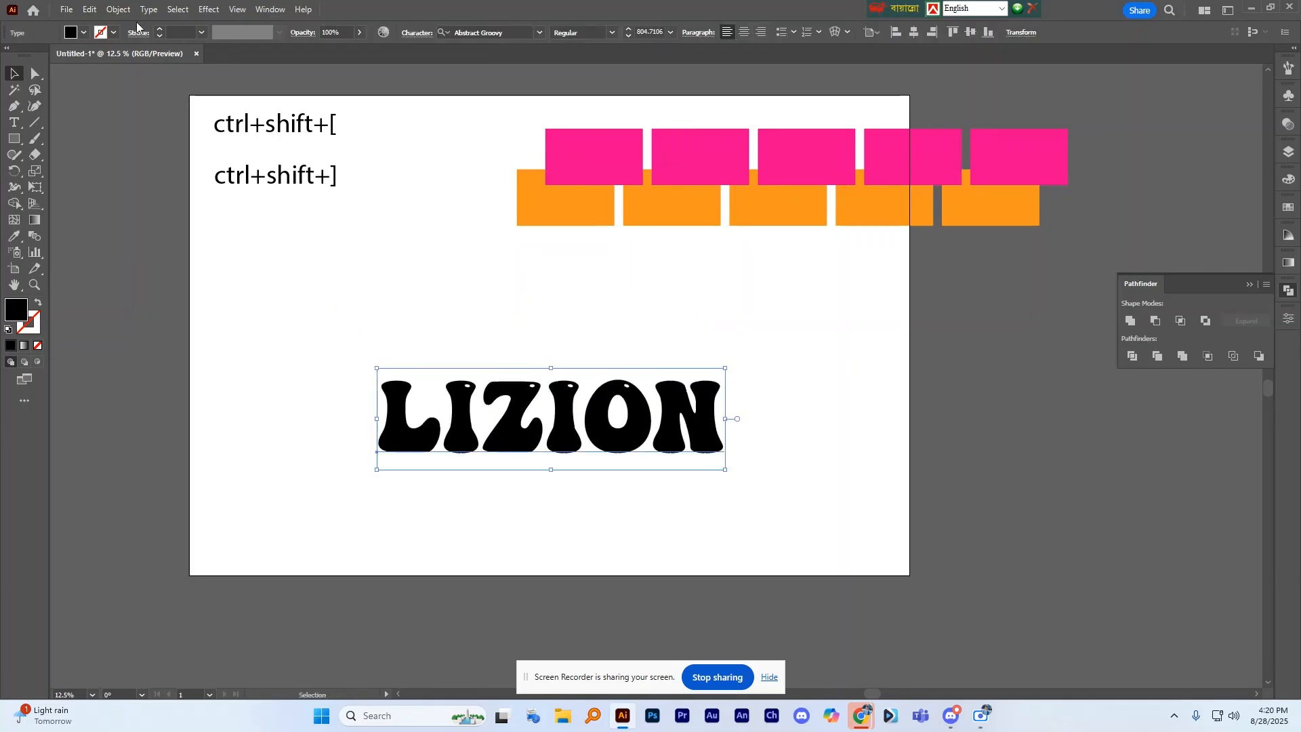
# Expand the LIZION text into outlined shapes
pyautogui.click(118, 9)
pyautogui.click(157, 192)
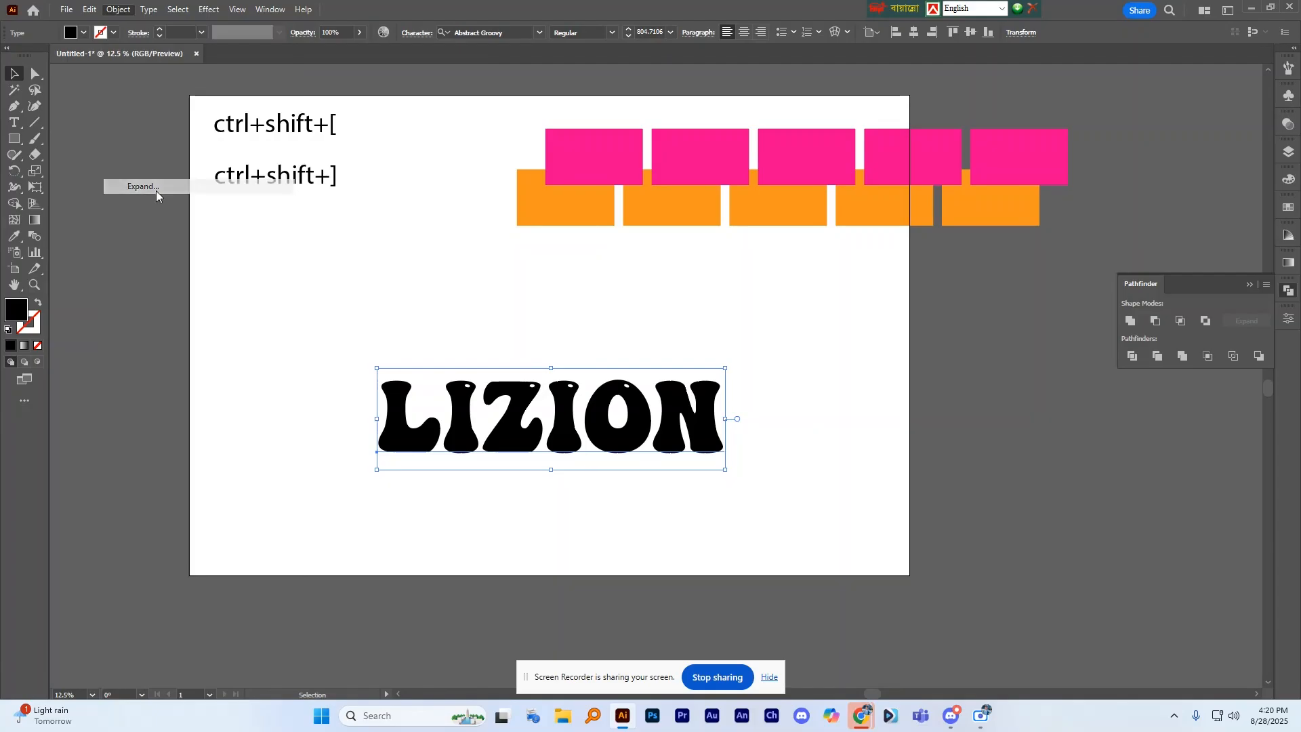
pyautogui.click(628, 436)
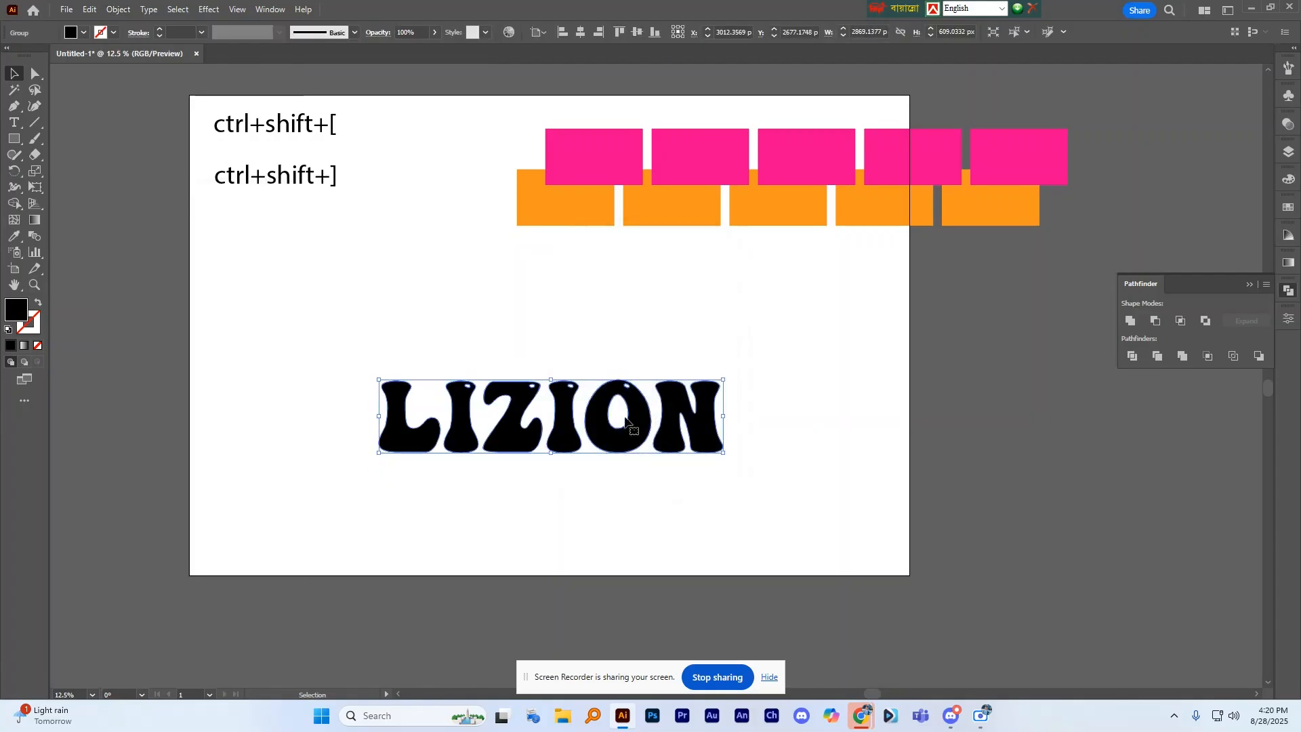
pyautogui.click(576, 323)
pyautogui.click(575, 407)
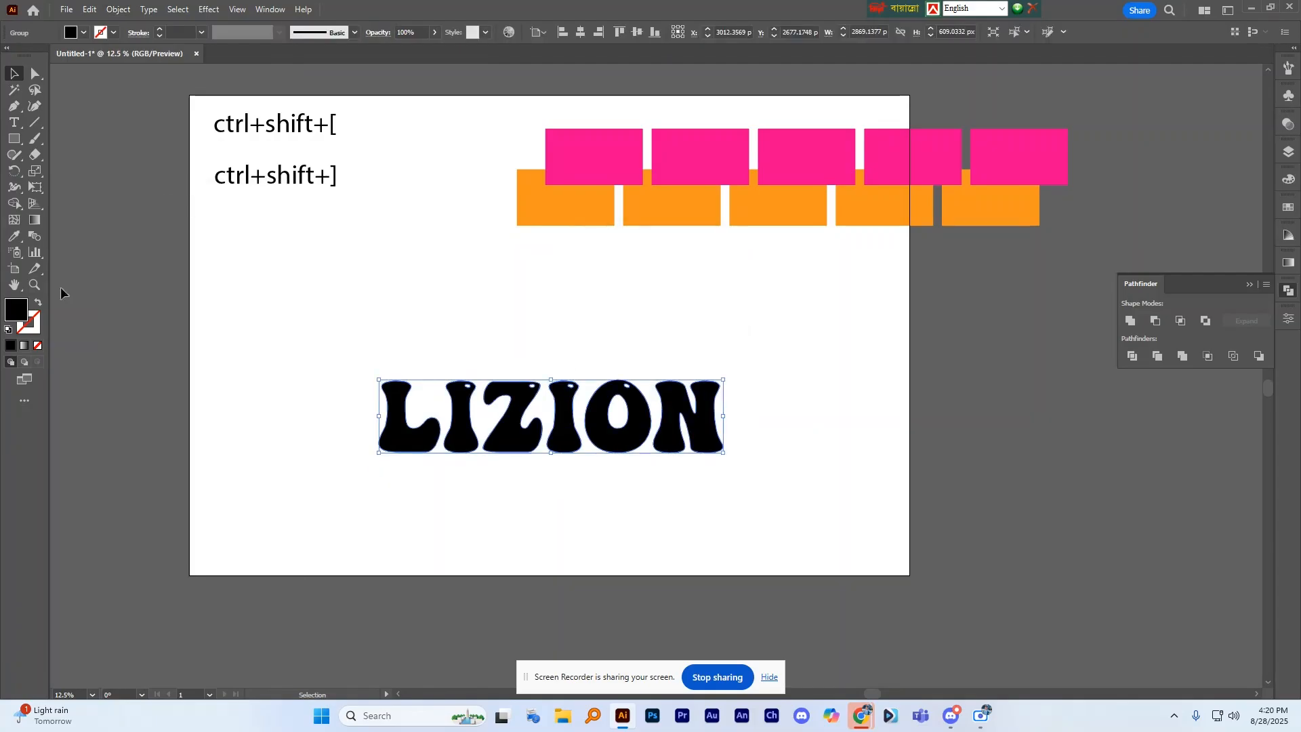
# Fill the expanded LIZION lettering with the pink sampled from the rectangles
pyautogui.click(14, 236)
pyautogui.click(603, 156)
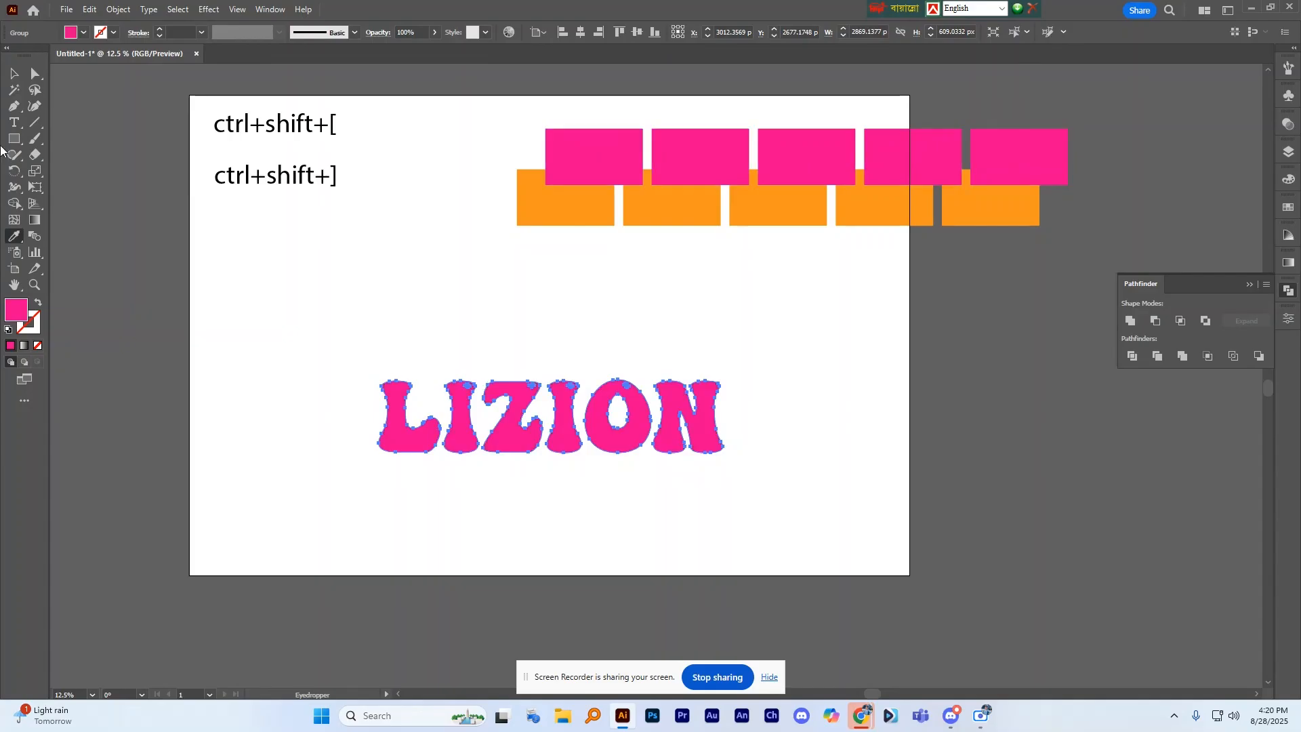
pyautogui.click(14, 73)
pyautogui.click(504, 303)
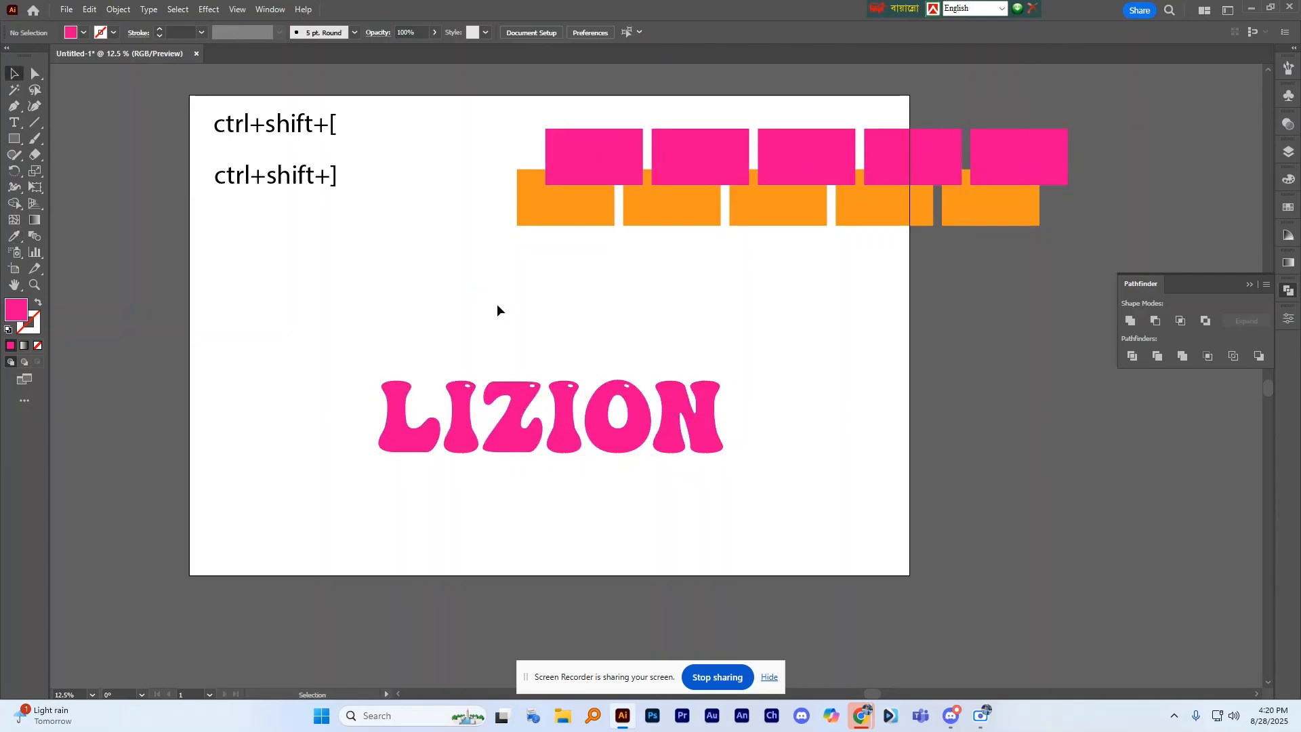
# Combine all the expanded LIZION letters into a single compound path
pyautogui.moveTo(297, 350); pyautogui.dragTo(803, 466)
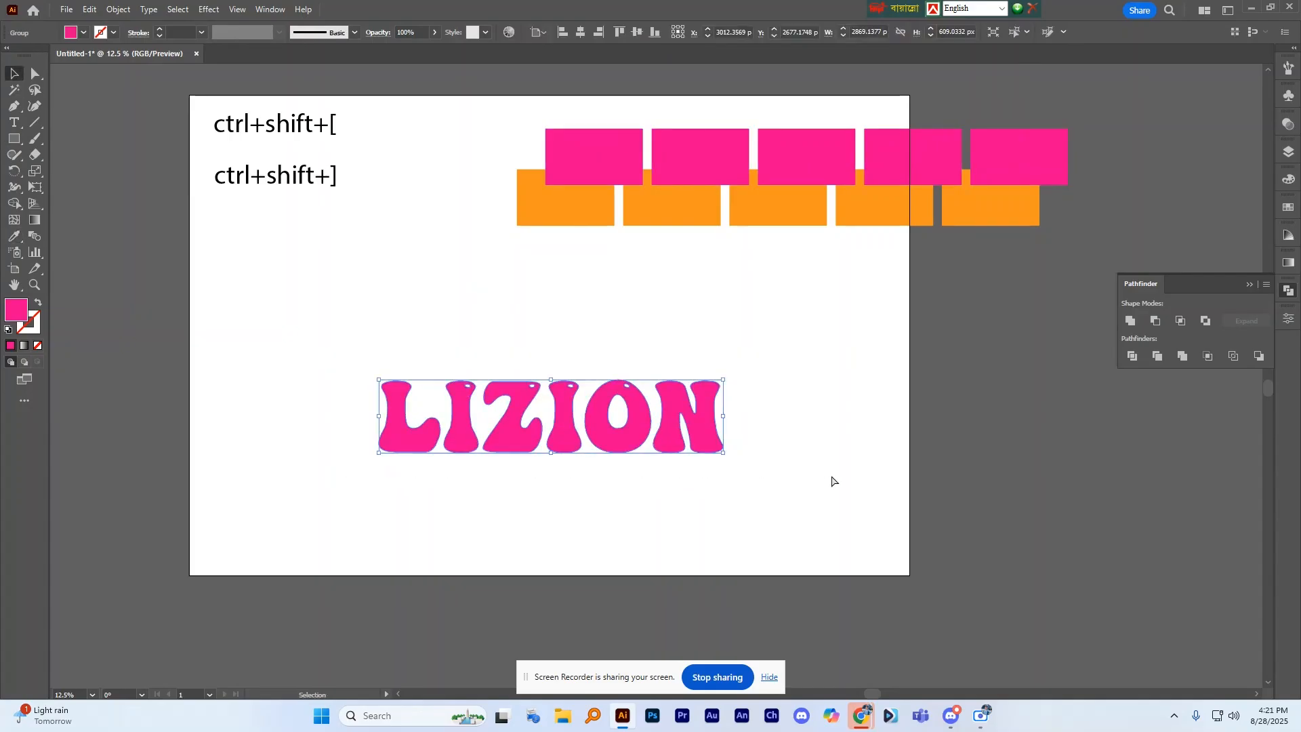
pyautogui.hotkey('ctrl', '8')
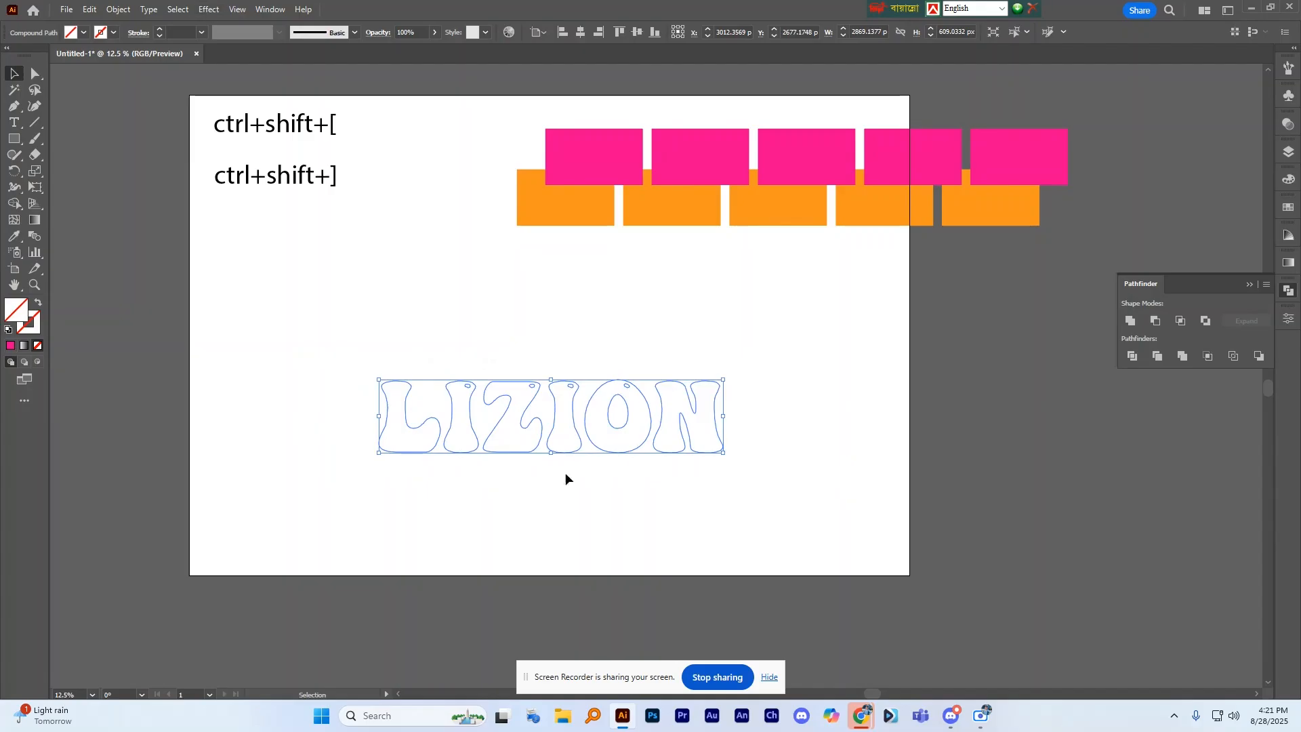
pyautogui.rightClick(531, 410)
pyautogui.click(546, 331)
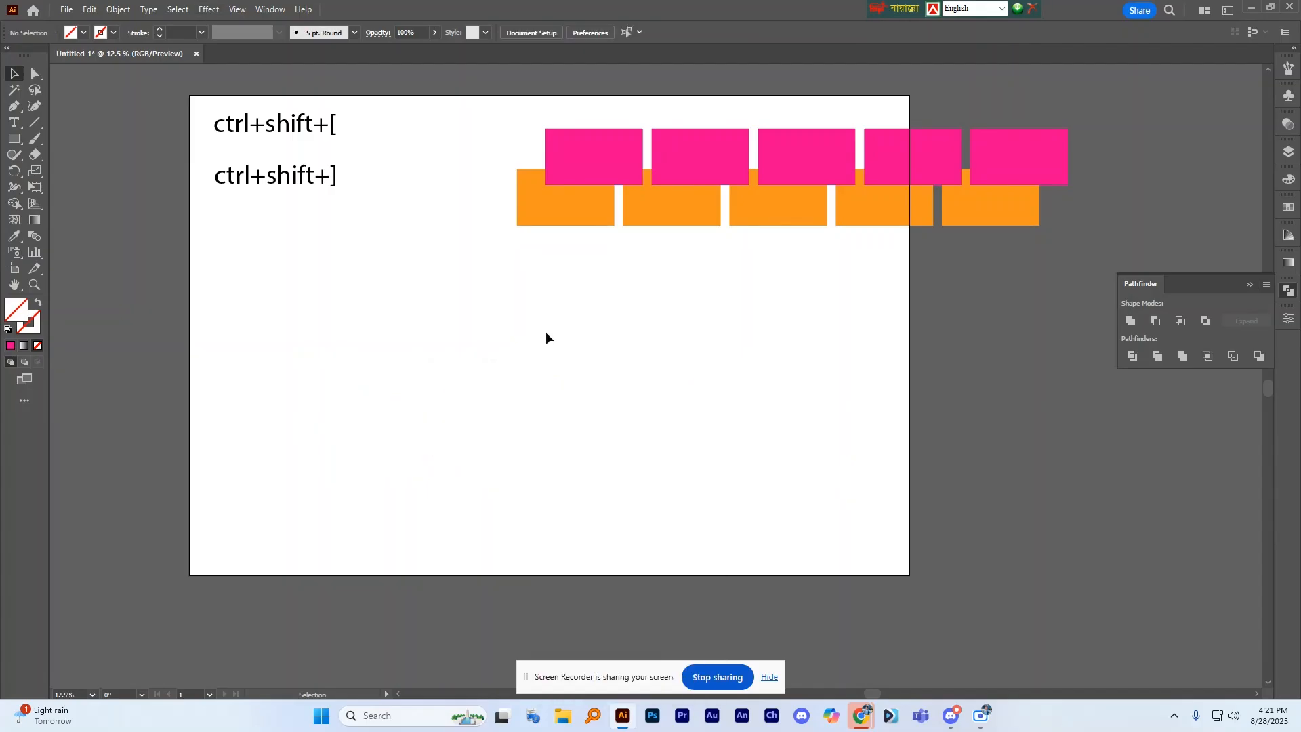
# Fill the unfilled LIZION compound path with the pink sampled from the upper row of rectangles
pyautogui.click(503, 405)
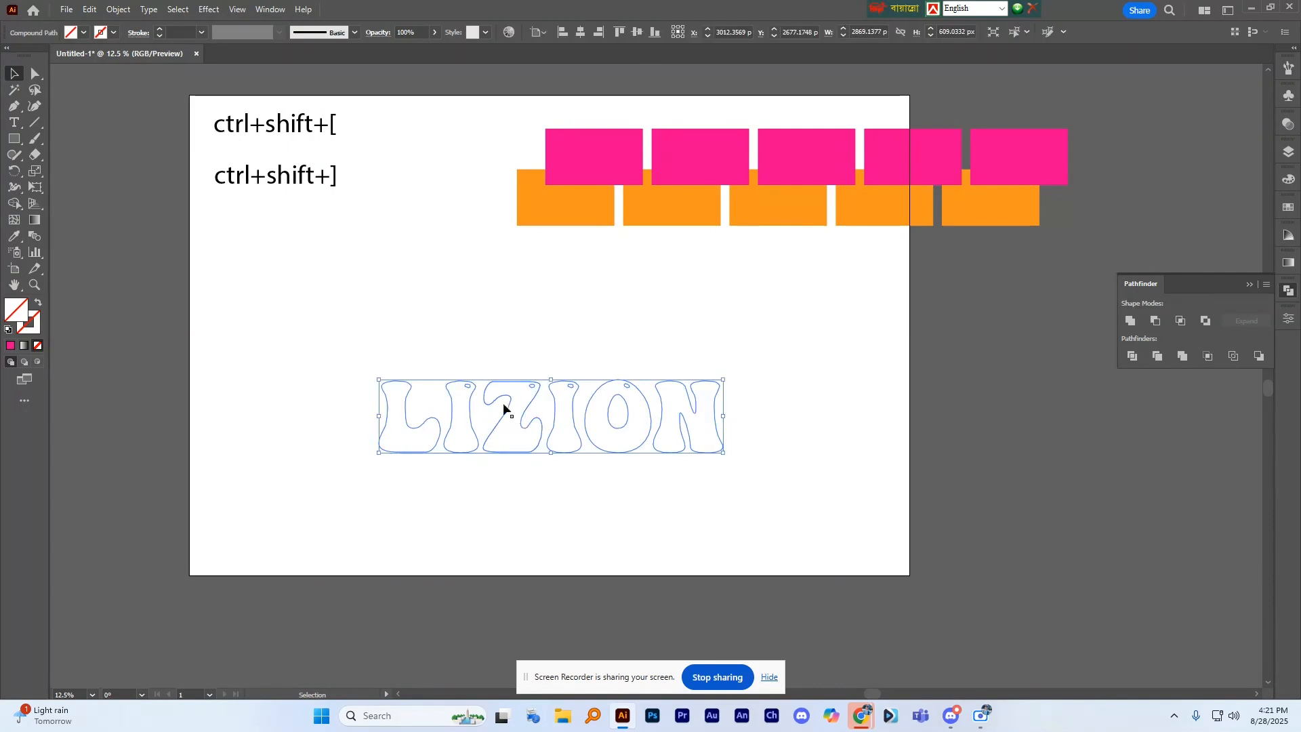
pyautogui.press('i')
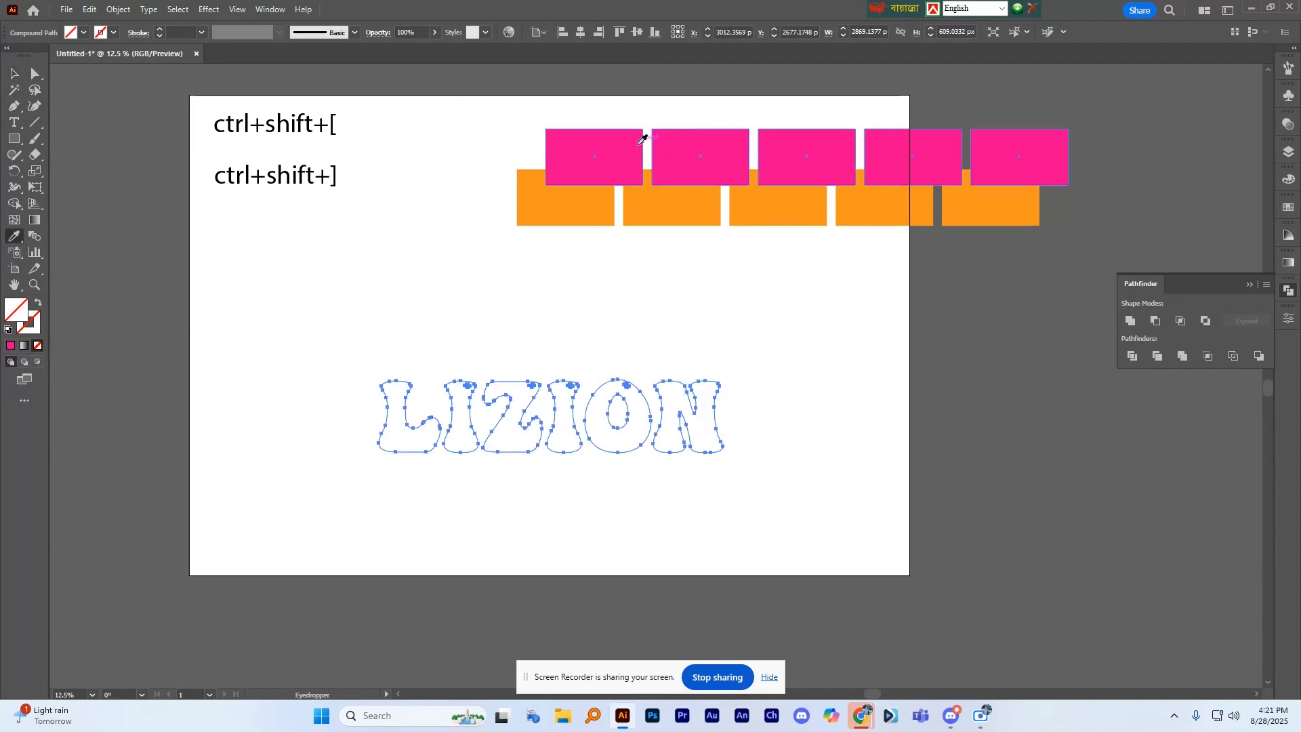
pyautogui.click(581, 160)
pyautogui.press('v')
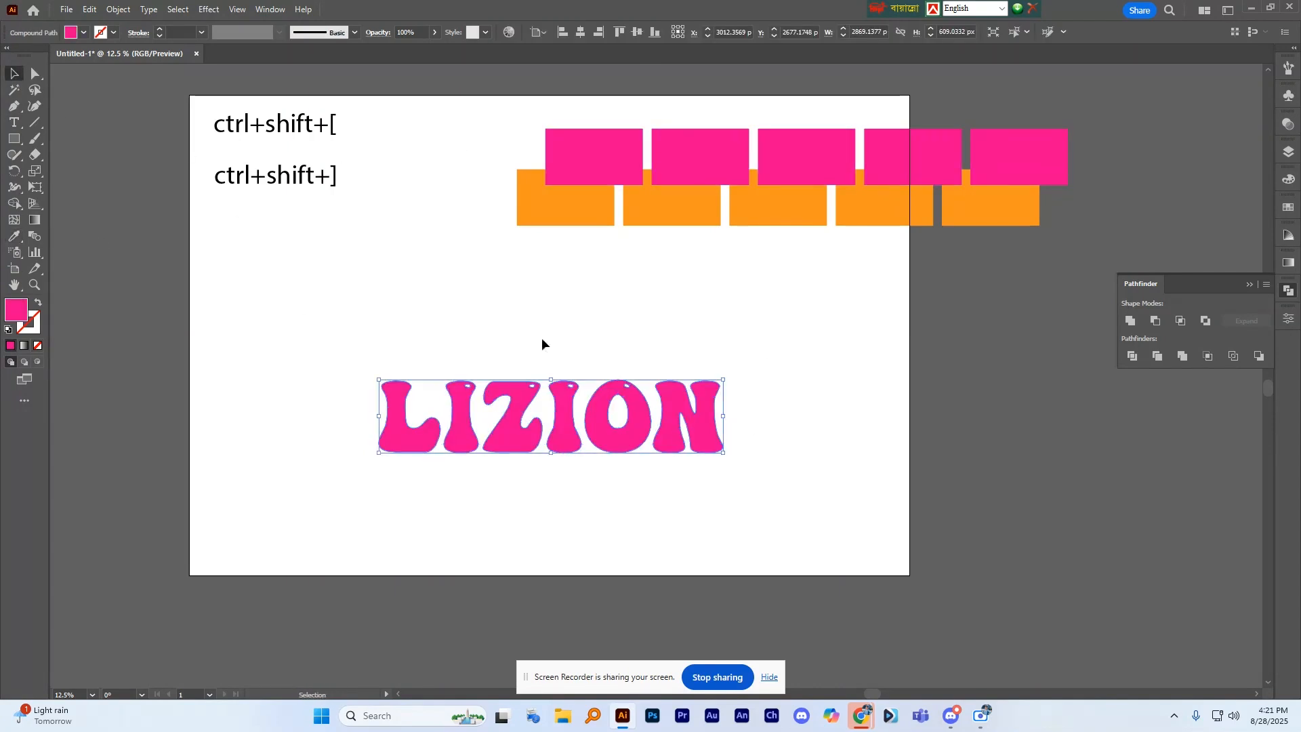
pyautogui.click(588, 318)
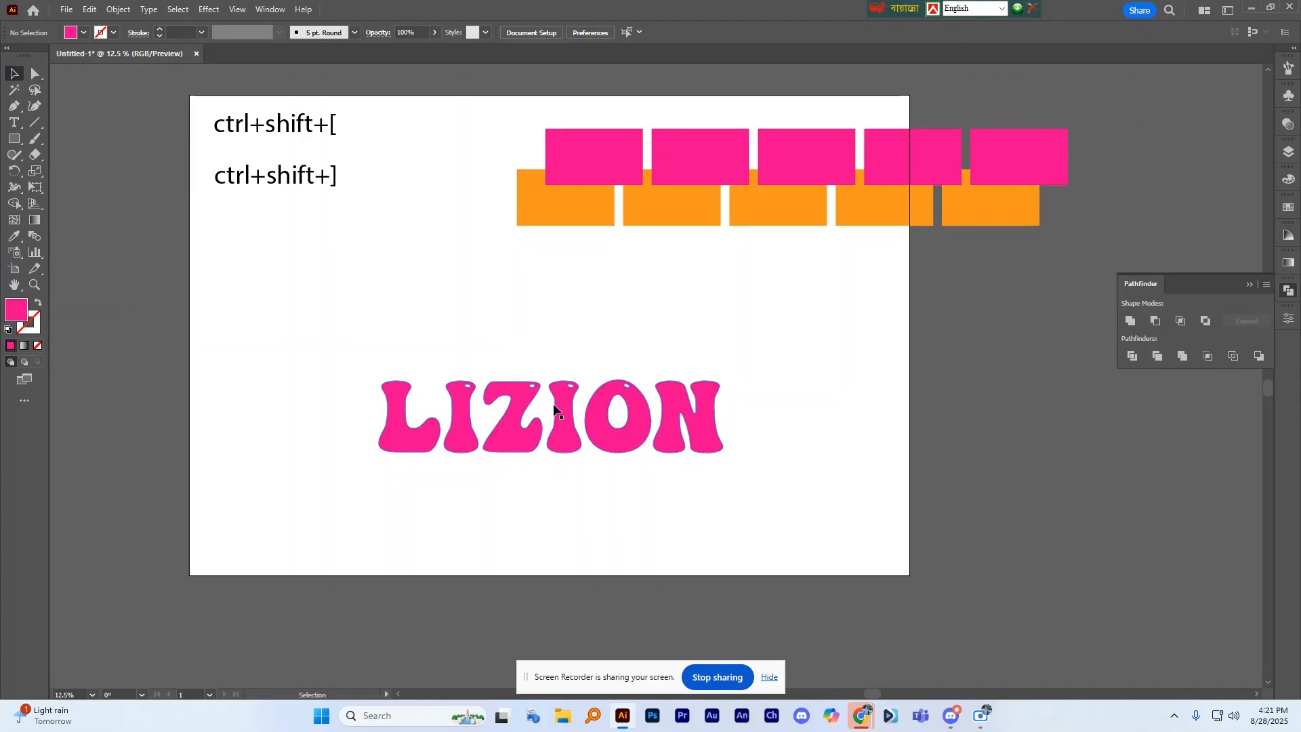
# Duplicate the pink LIZION lettering, offsetting the copy about 125 px right and 108 px up so both overlap
pyautogui.moveTo(534, 421); pyautogui.dragTo(482, 381)
pyautogui.click(511, 304)
pyautogui.click(480, 319)
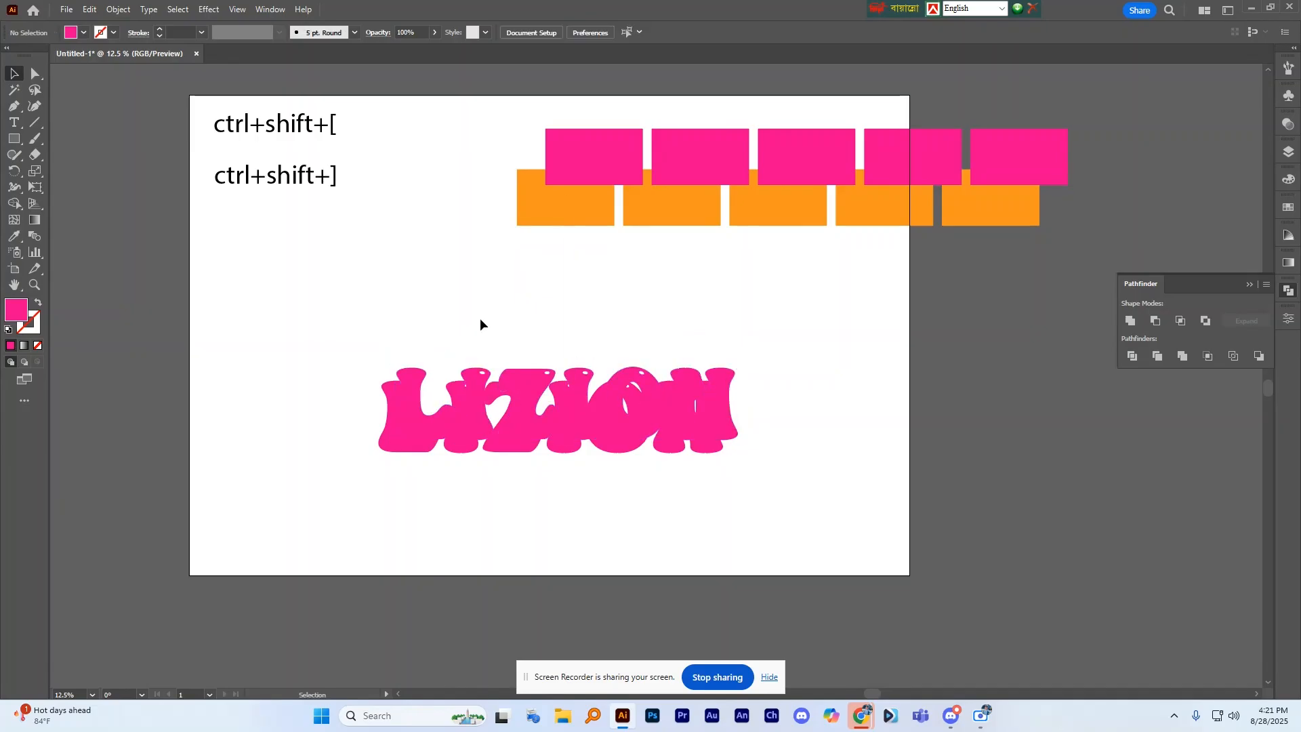
# Fill the front LIZION copy with the orange sampled from the lower row of rectangles
pyautogui.click(473, 376)
pyautogui.click(528, 298)
pyautogui.click(473, 371)
pyautogui.click(13, 236)
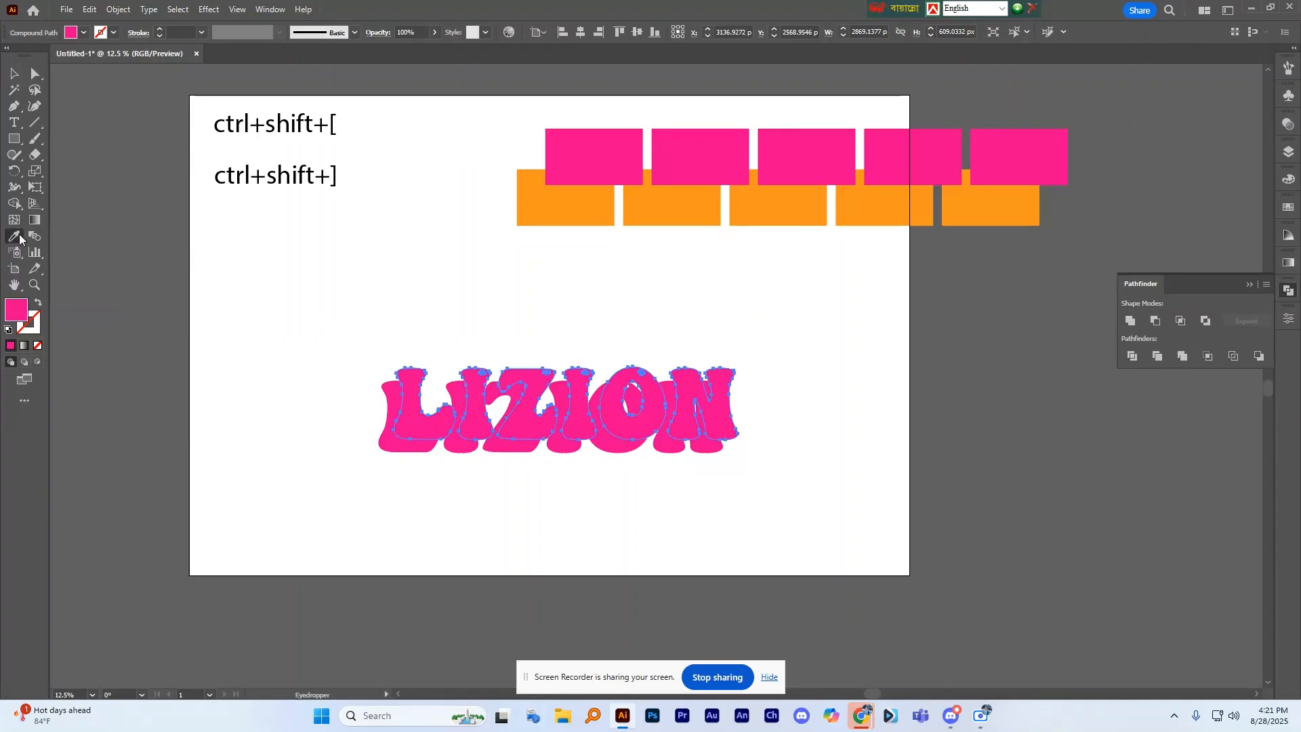
pyautogui.click(551, 204)
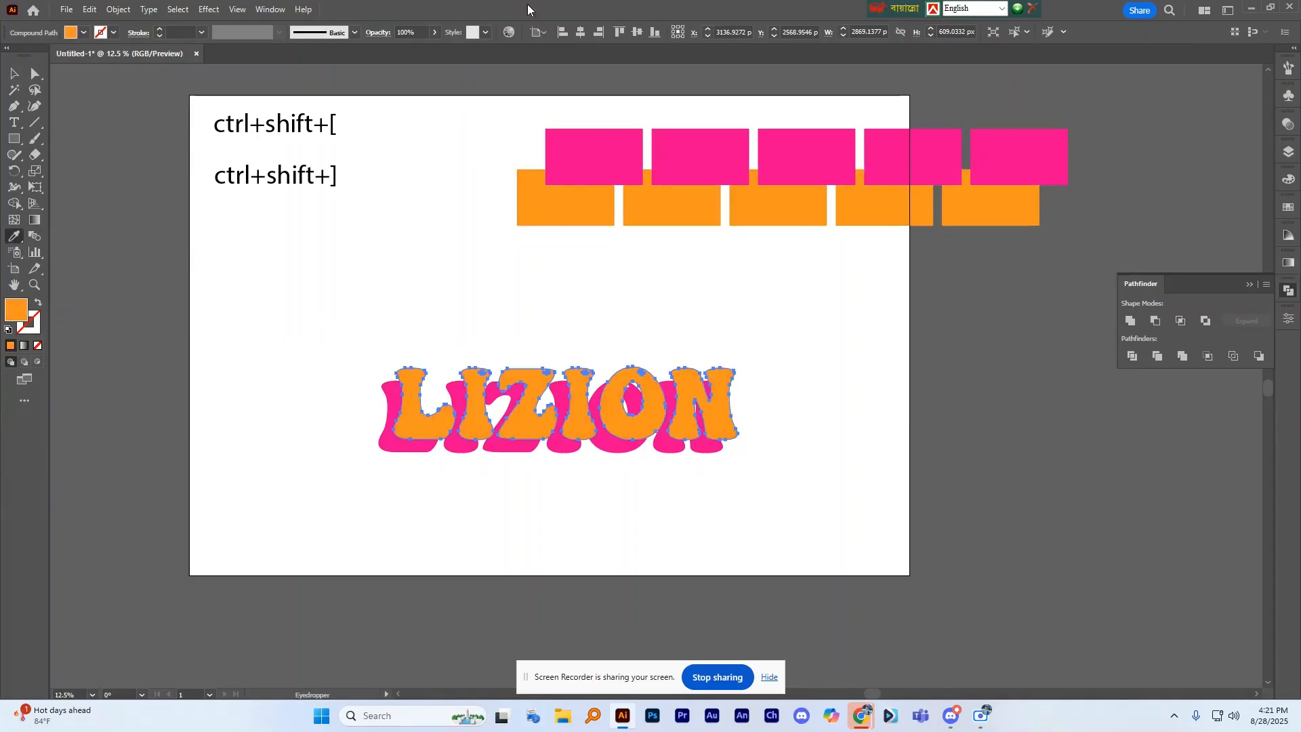
pyautogui.click(14, 72)
pyautogui.click(438, 266)
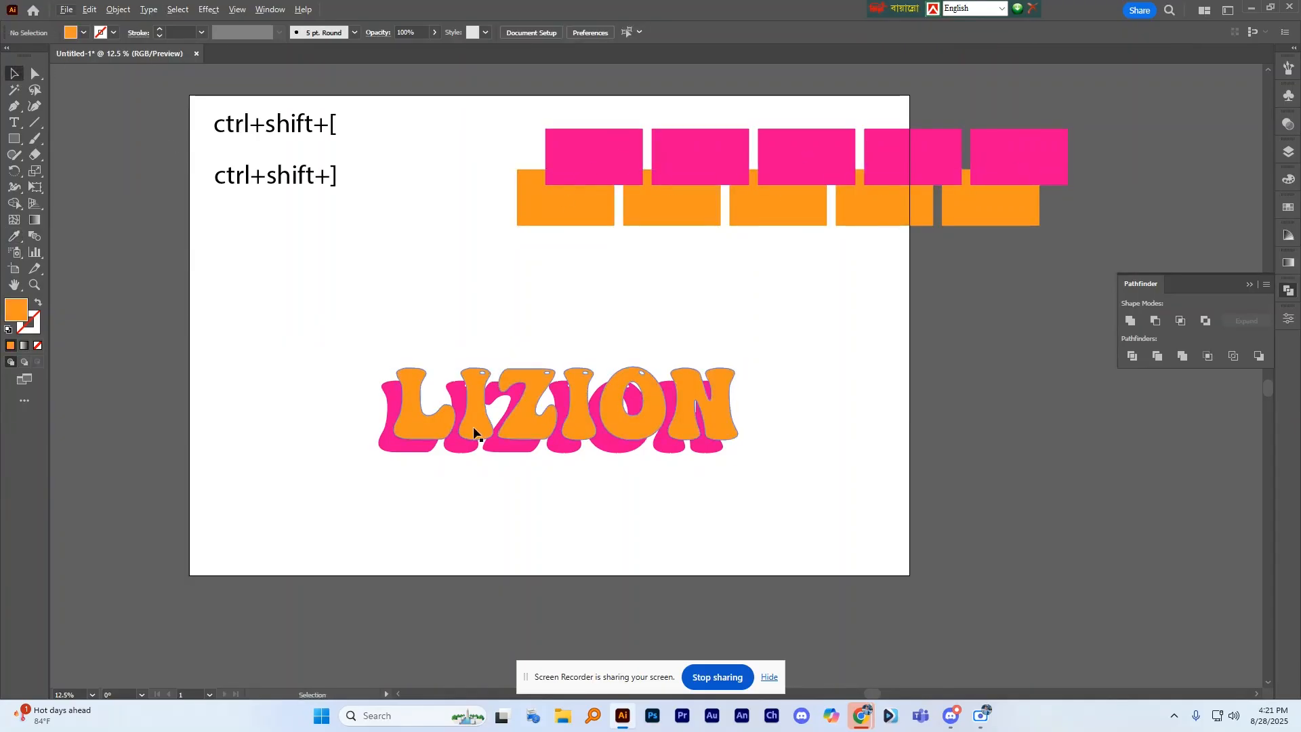
# Duplicate the orange LIZION lettering slightly up and to the right, and fill the new front copy with green
pyautogui.moveTo(474, 430); pyautogui.dragTo(424, 417)
pyautogui.click(458, 332)
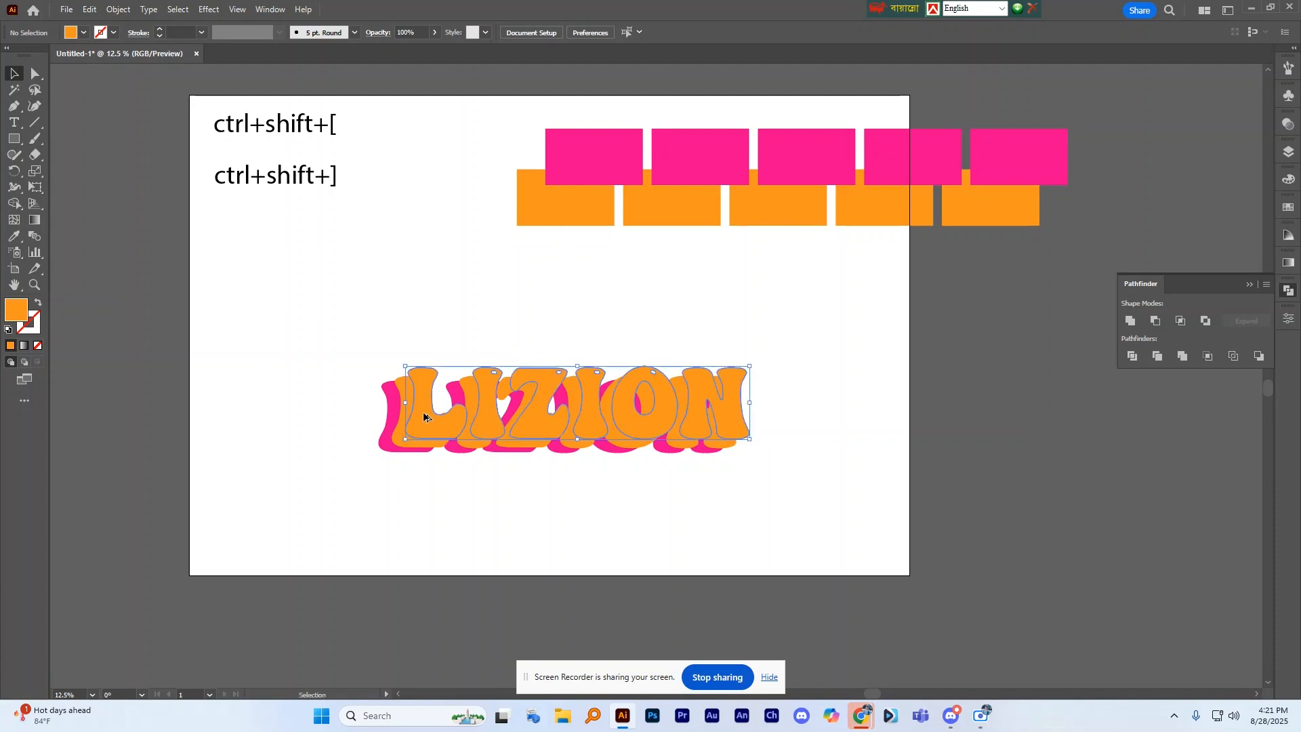
pyautogui.click(14, 236)
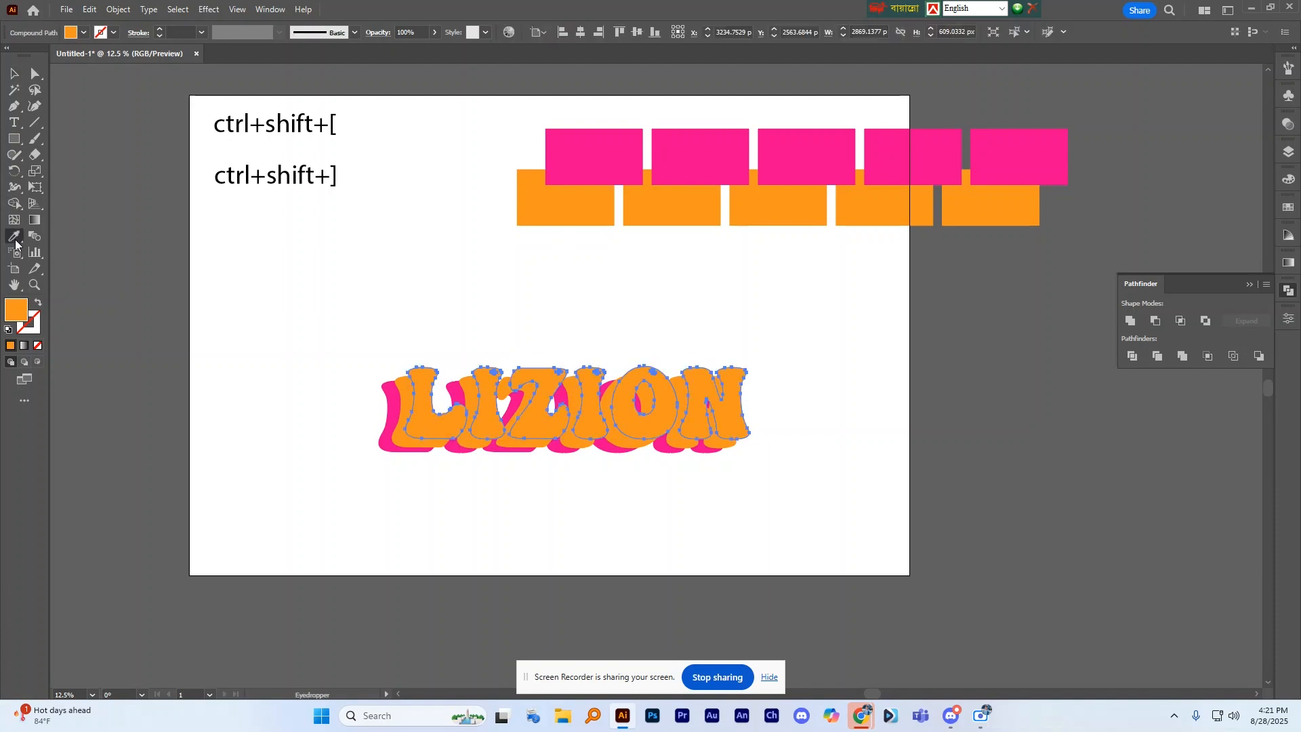
pyautogui.click(637, 149)
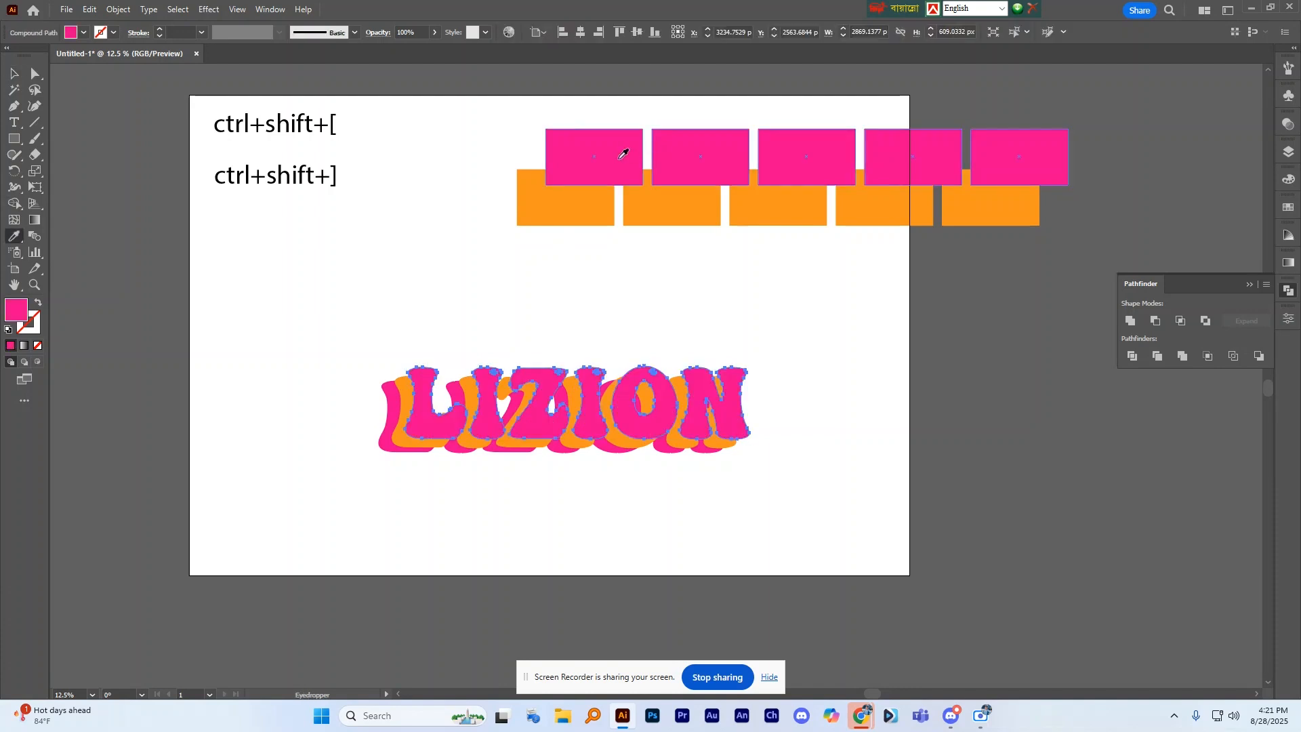
pyautogui.click(84, 32)
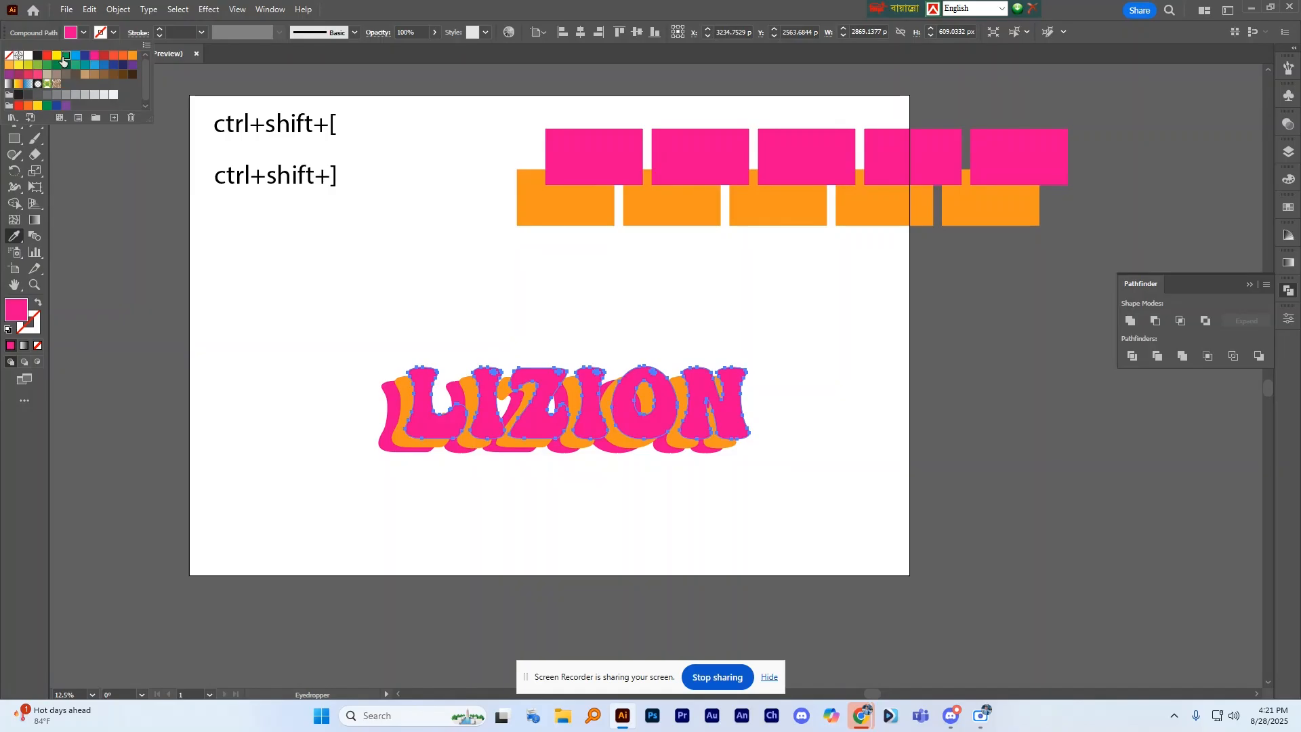
pyautogui.click(65, 55)
pyautogui.click(87, 214)
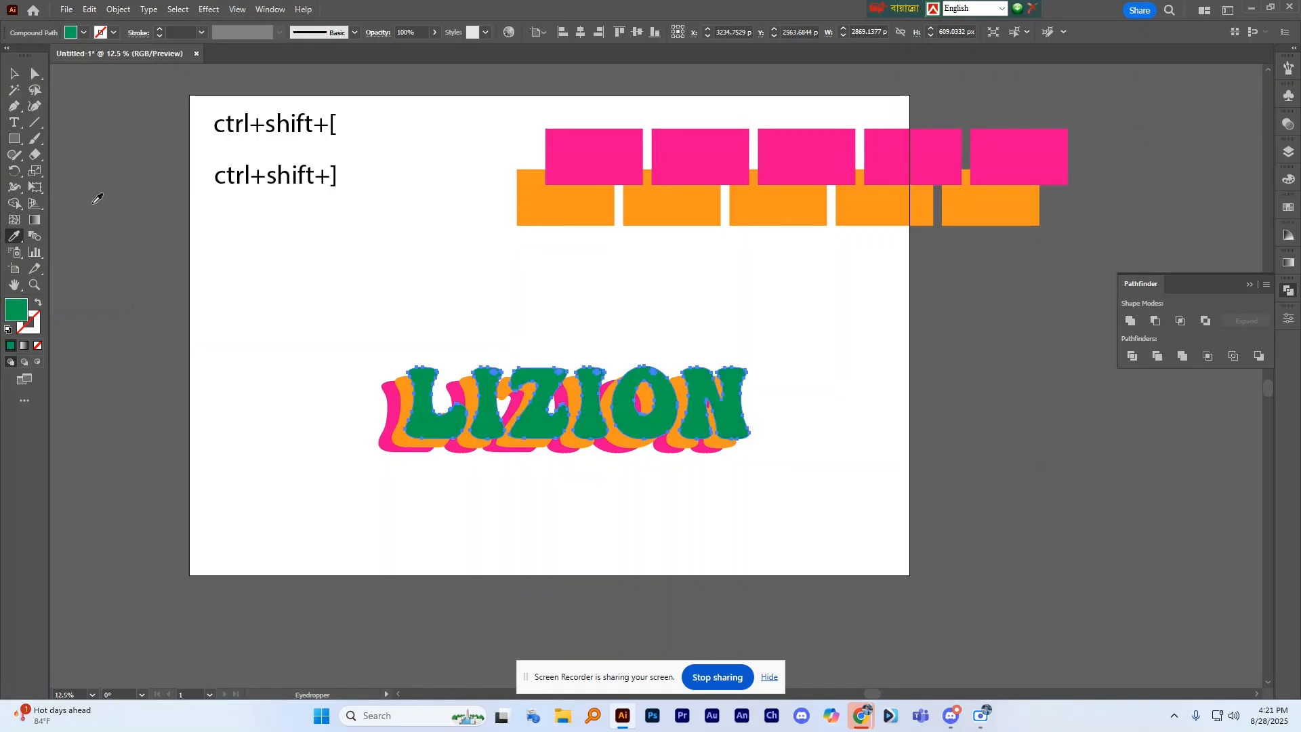
pyautogui.click(15, 72)
pyautogui.click(328, 311)
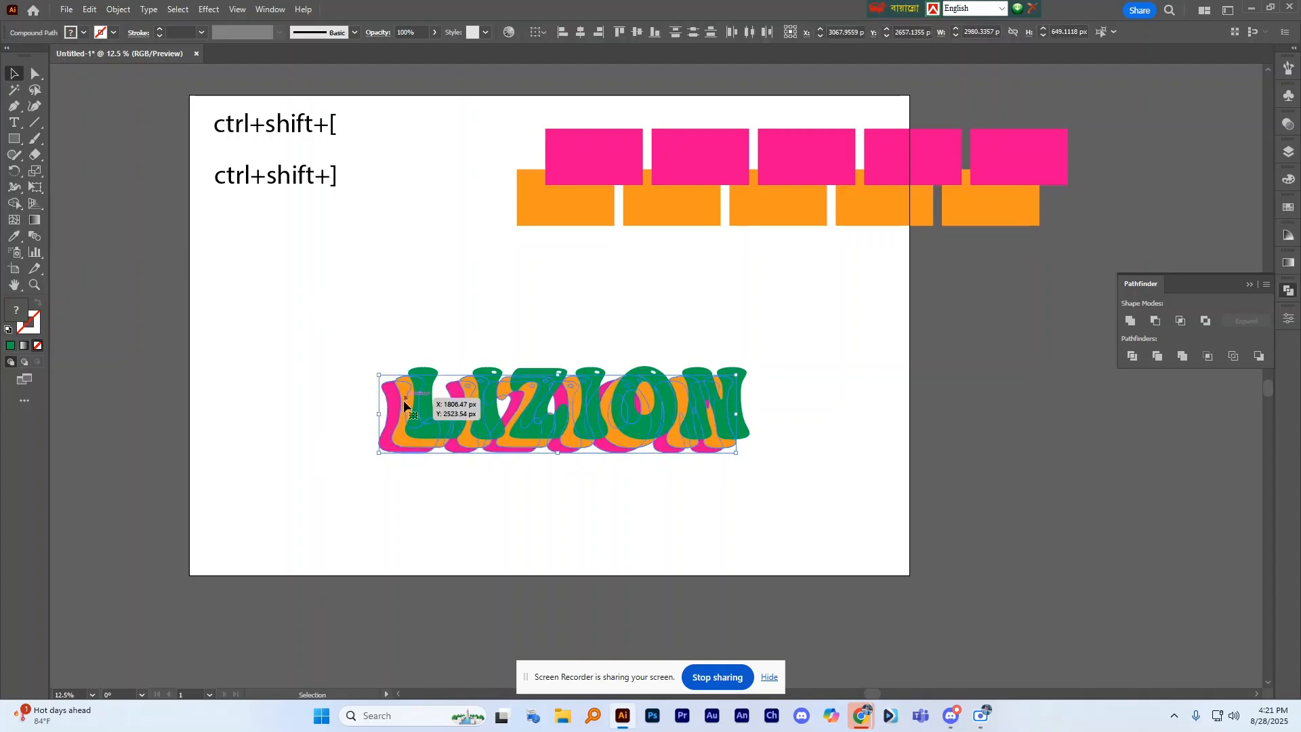
pyautogui.moveTo(394, 396); pyautogui.dragTo(410, 400)
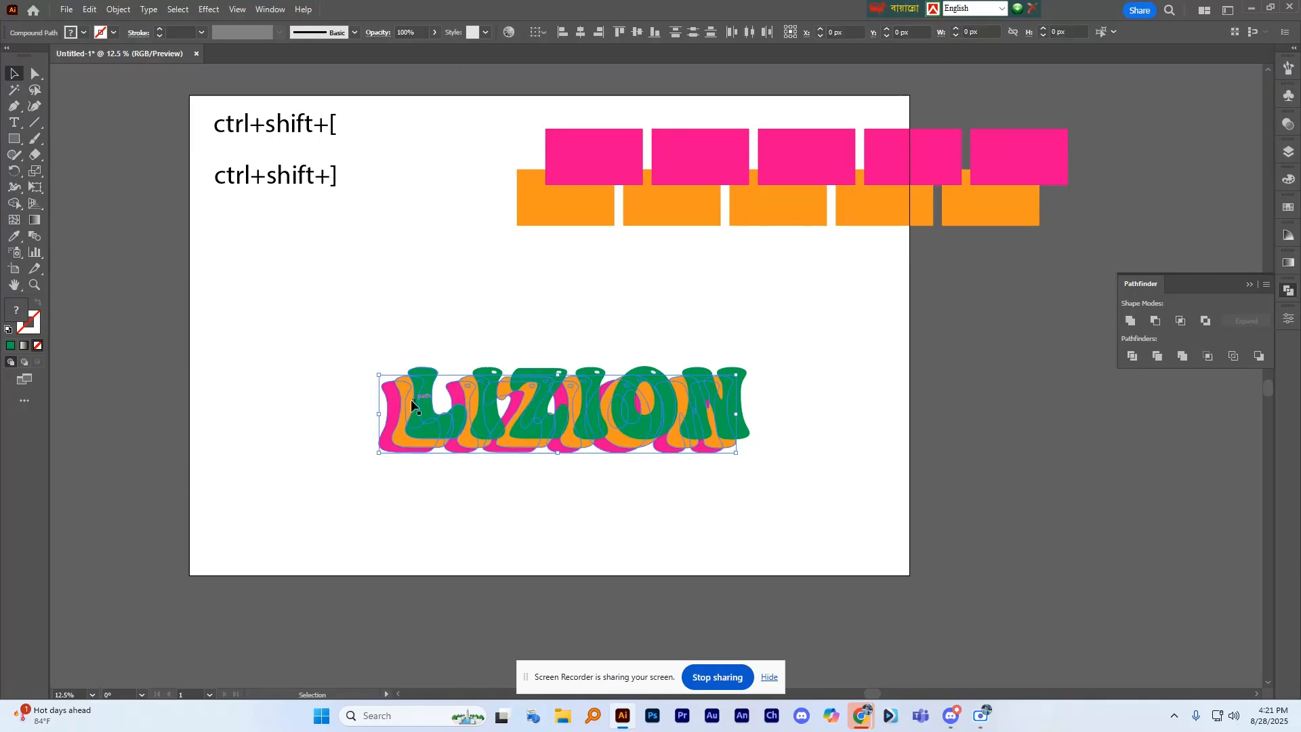
pyautogui.click(353, 380)
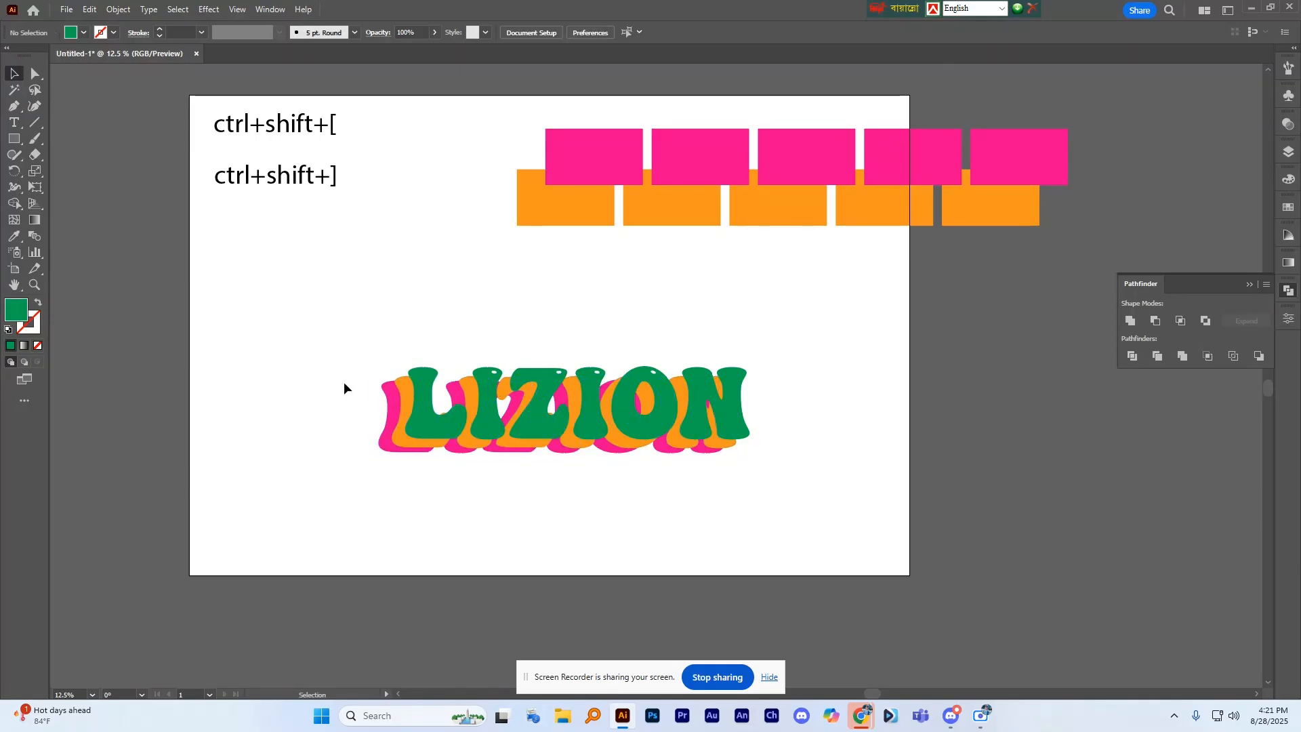
pyautogui.moveTo(344, 383); pyautogui.dragTo(401, 402)
pyautogui.click(358, 368)
pyautogui.click(360, 337)
# Remove the green LIZION copy from the front of the stacked lettering
pyautogui.click(438, 377)
pyautogui.press('a')
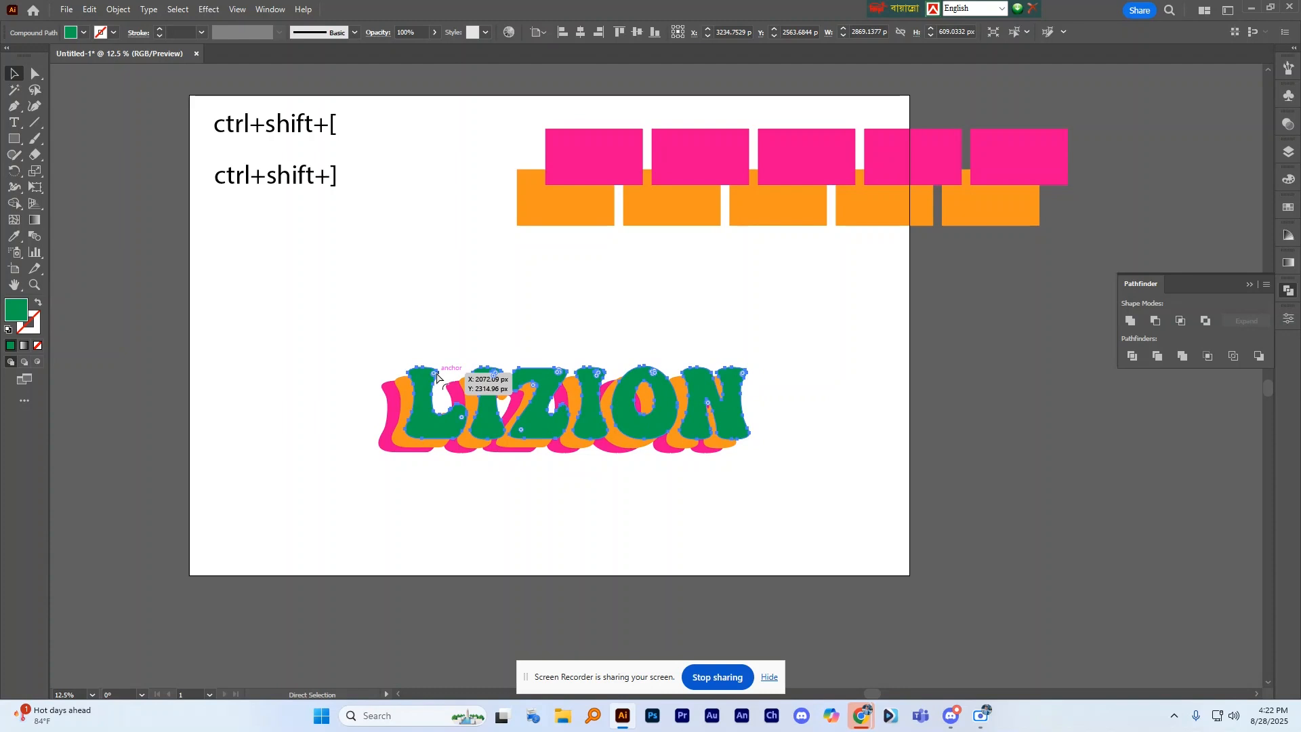
pyautogui.hotkey('ctrl', 'x')
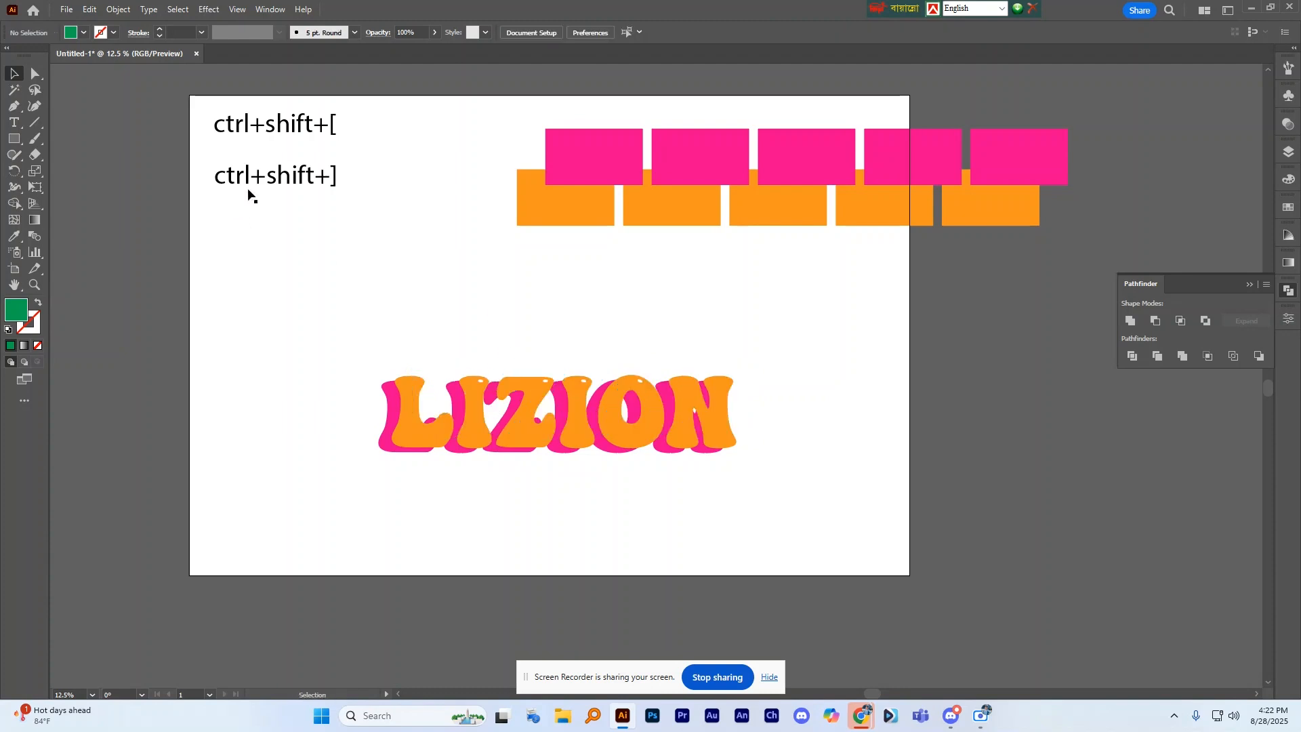
# Duplicate the "ctrl+shift+]" note directly below itself and change the copy's text to "ctrl+3"
pyautogui.moveTo(290, 175); pyautogui.dragTo(369, 228)
pyautogui.tripleClick(277, 231)
pyautogui.click(276, 229)
pyautogui.write('3')
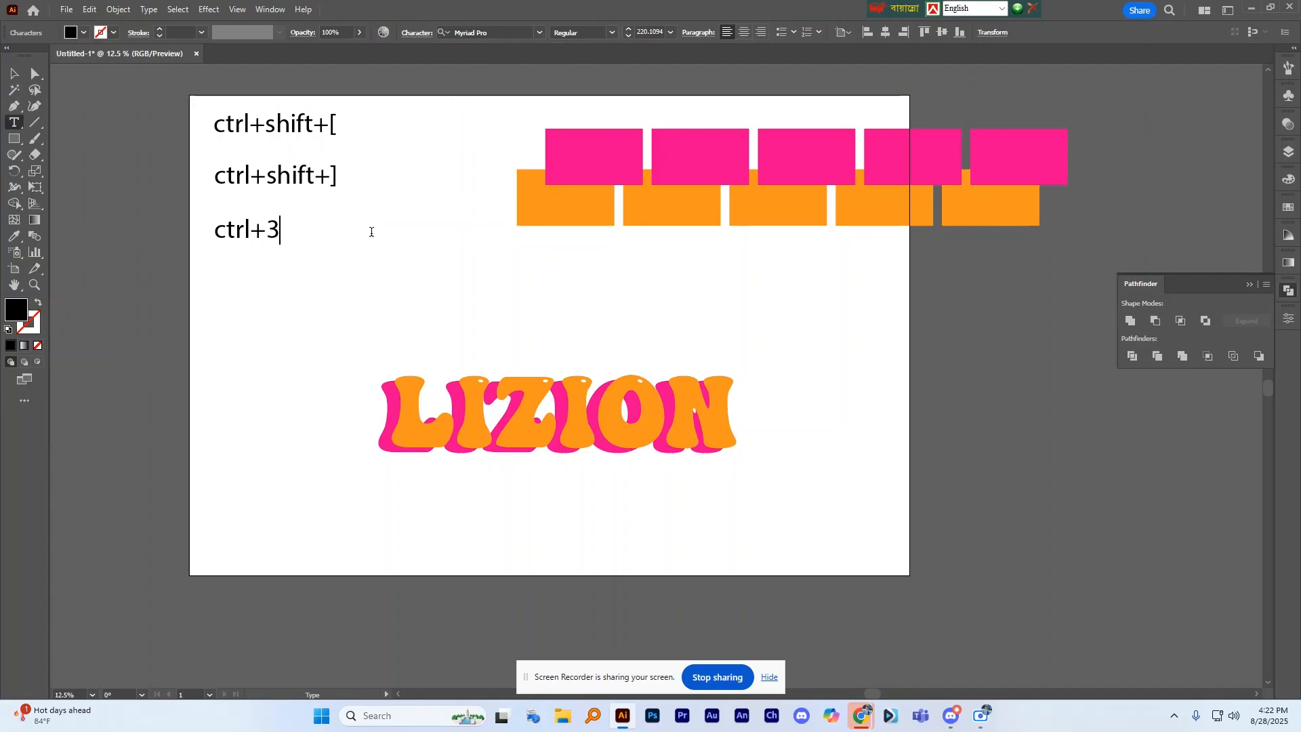
pyautogui.click(14, 72)
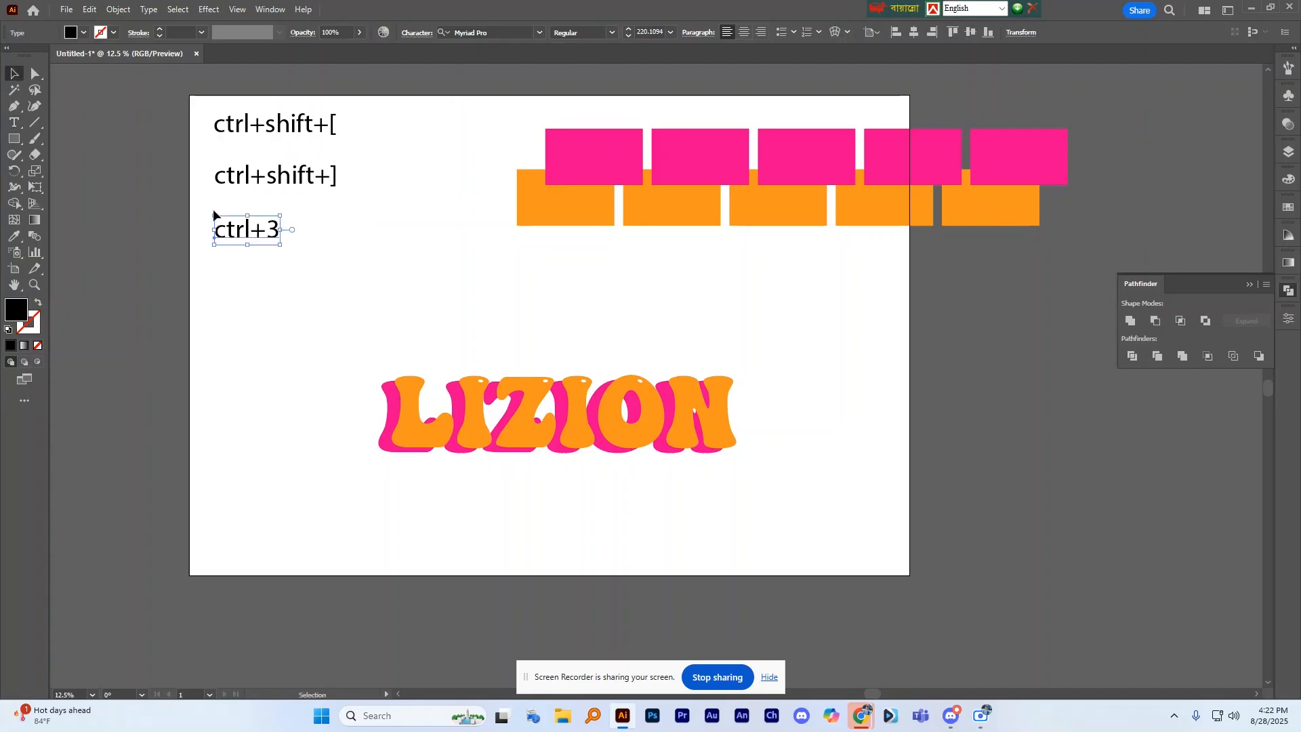
# Duplicate the "ctrl+3" note just below itself and change the upper one to "ctrl+8"
pyautogui.moveTo(242, 230); pyautogui.dragTo(243, 265)
pyautogui.click(238, 229)
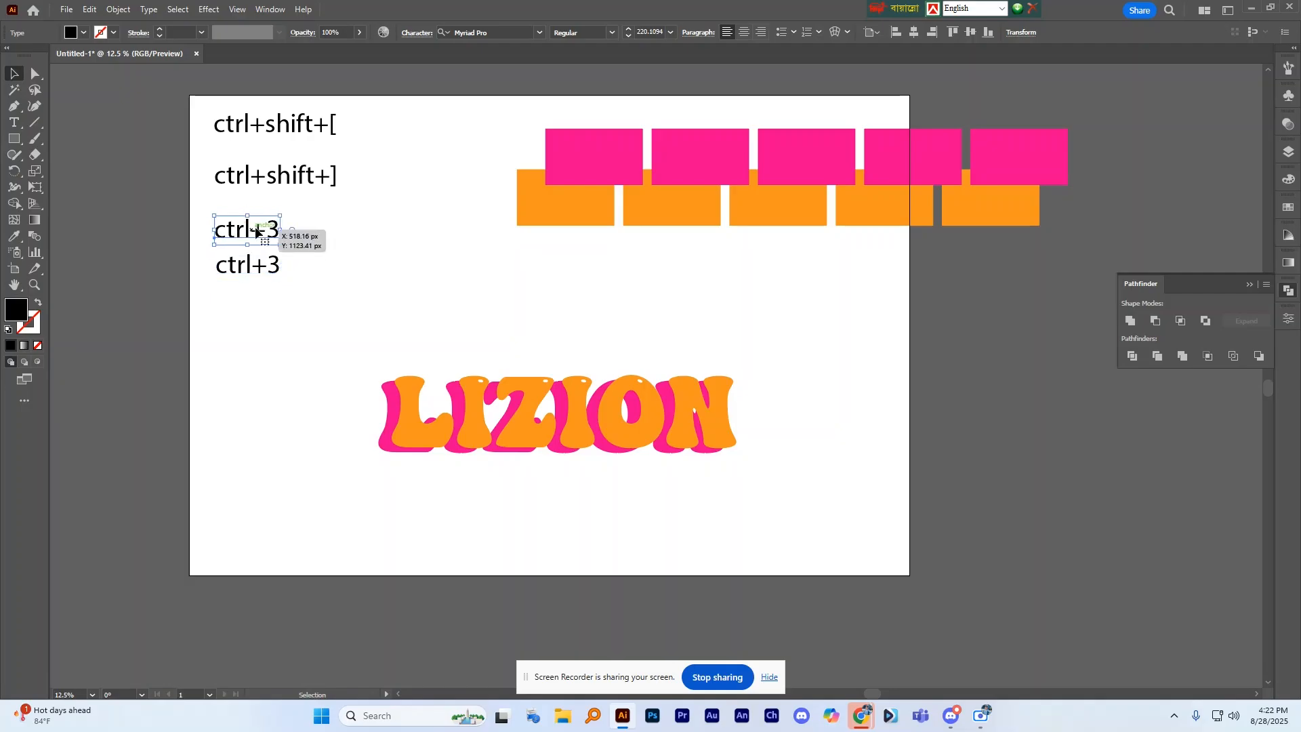
pyautogui.doubleClick(271, 230)
pyautogui.moveTo(269, 231); pyautogui.dragTo(279, 230)
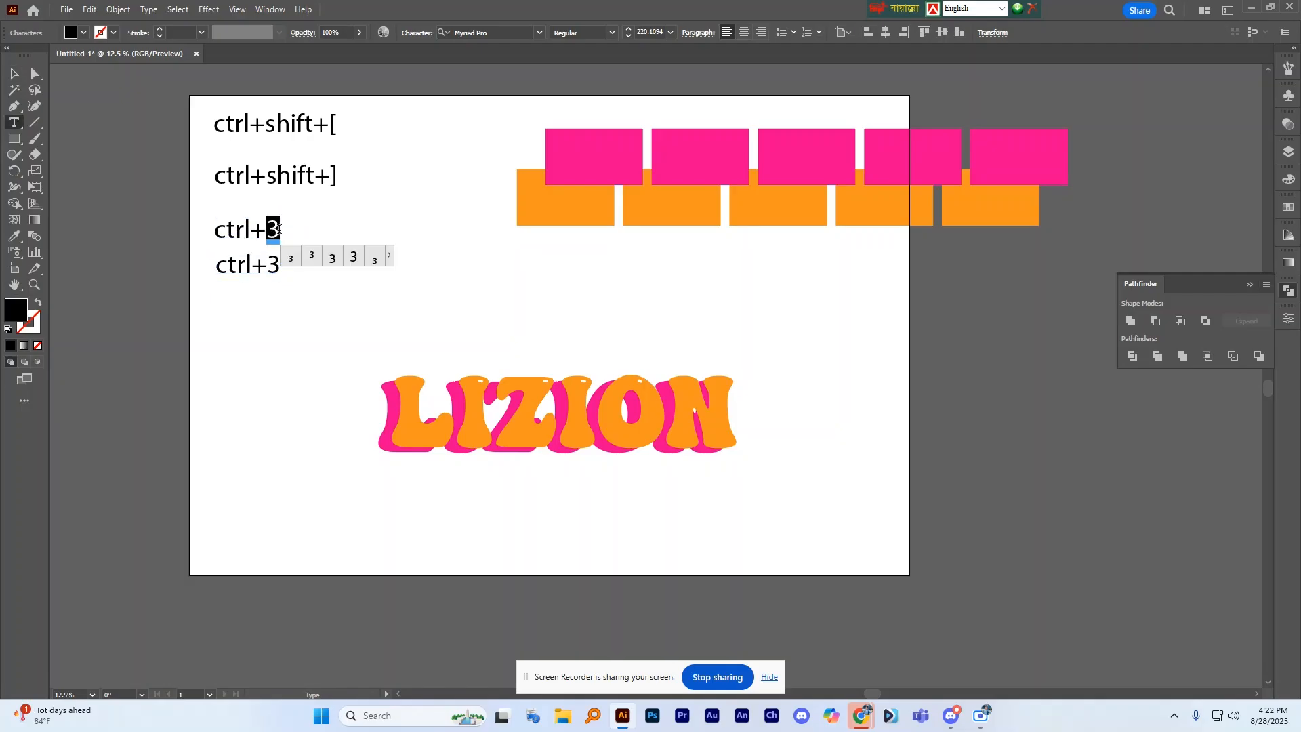
pyautogui.write('8')
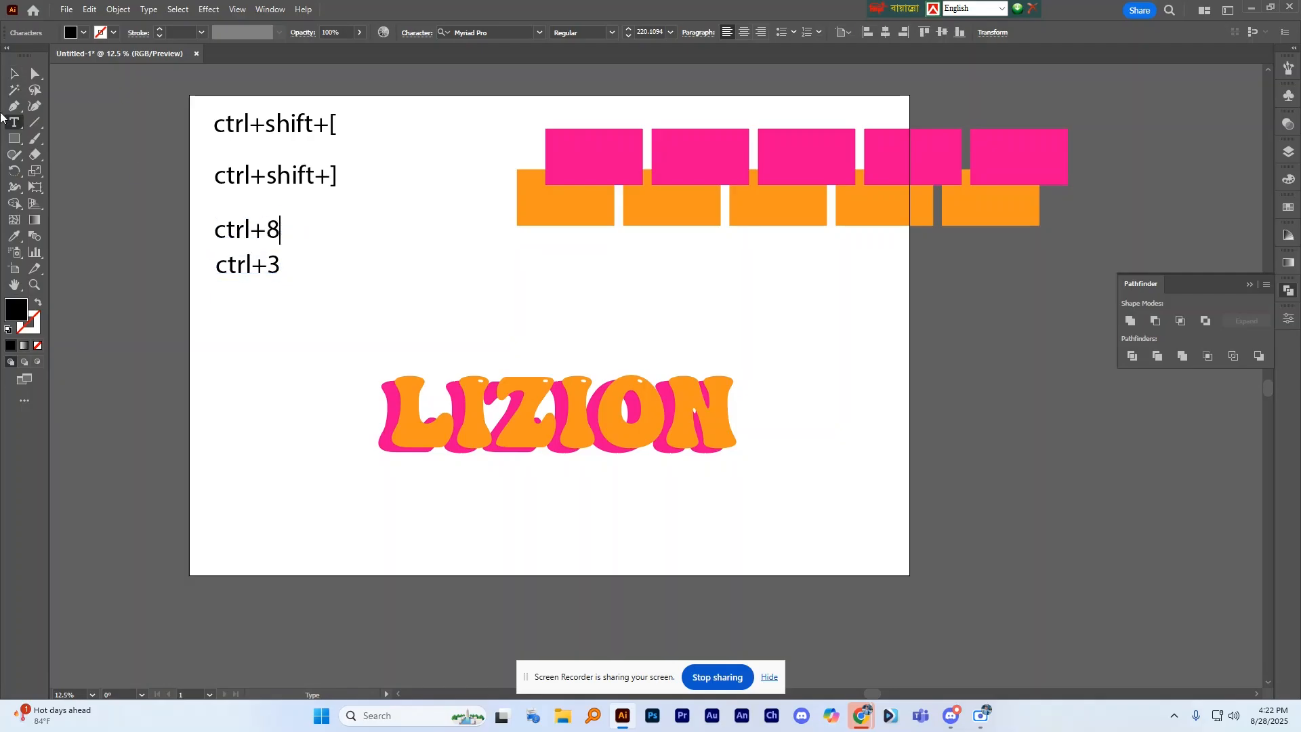
# Move the "ctrl+8" and "ctrl+3" notes up so they stack closely beneath "ctrl+shift+]"
pyautogui.click(14, 72)
pyautogui.moveTo(242, 231); pyautogui.dragTo(244, 207)
pyautogui.moveTo(242, 265); pyautogui.dragTo(249, 230)
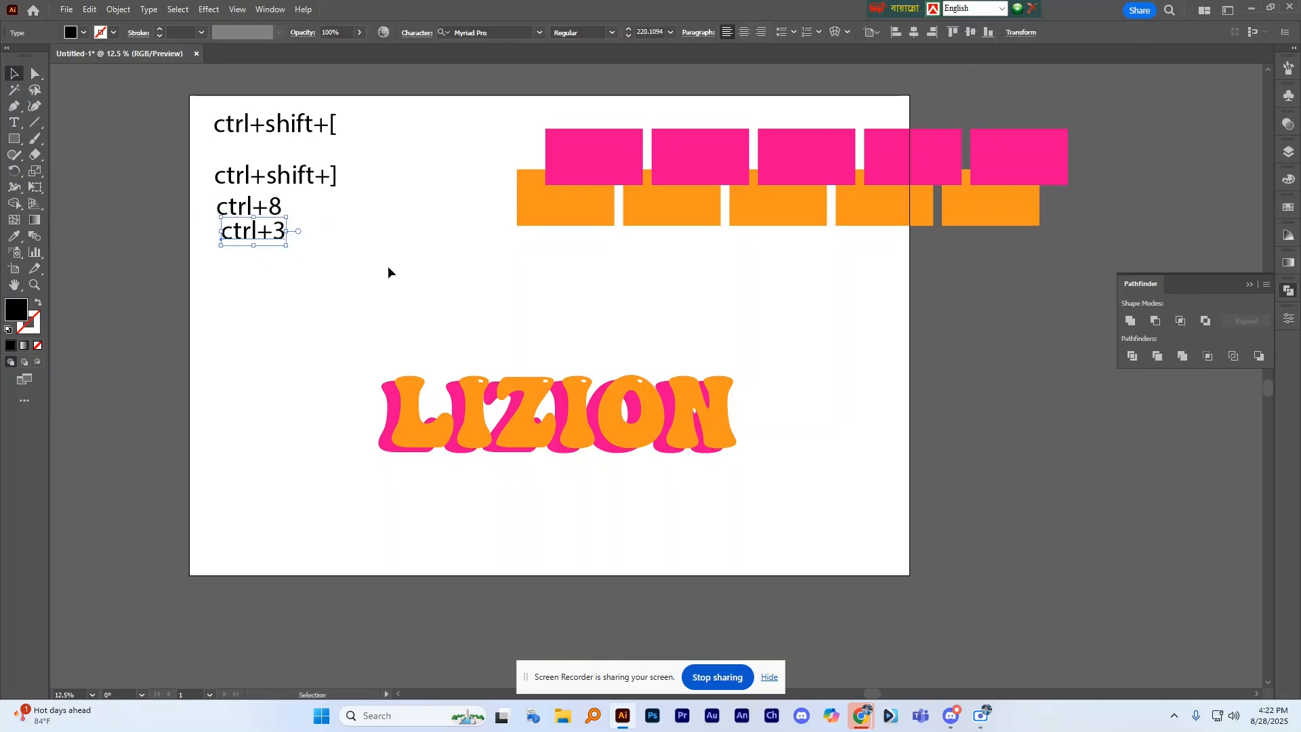
pyautogui.click(425, 271)
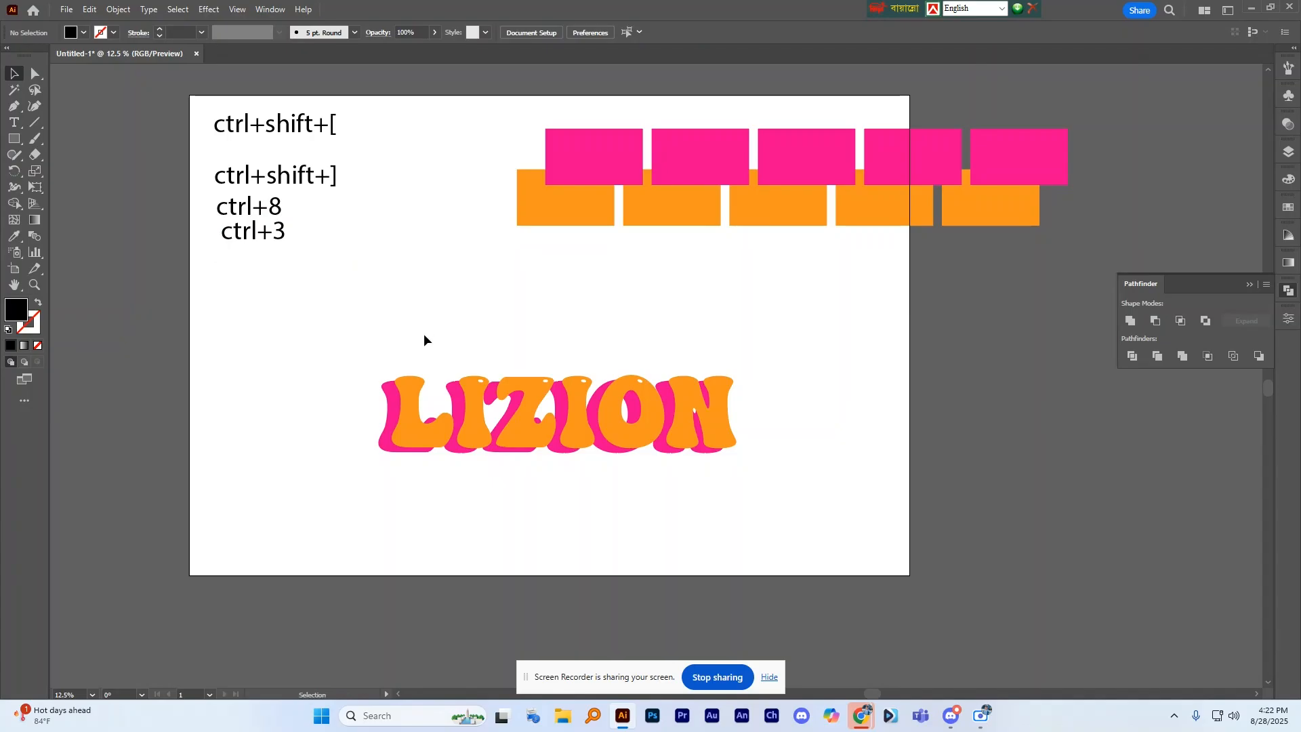
# Subtract the front orange LIZION lettering from the pink lettering behind it with the Pathfinder's Minus Front
pyautogui.moveTo(350, 356); pyautogui.dragTo(406, 393)
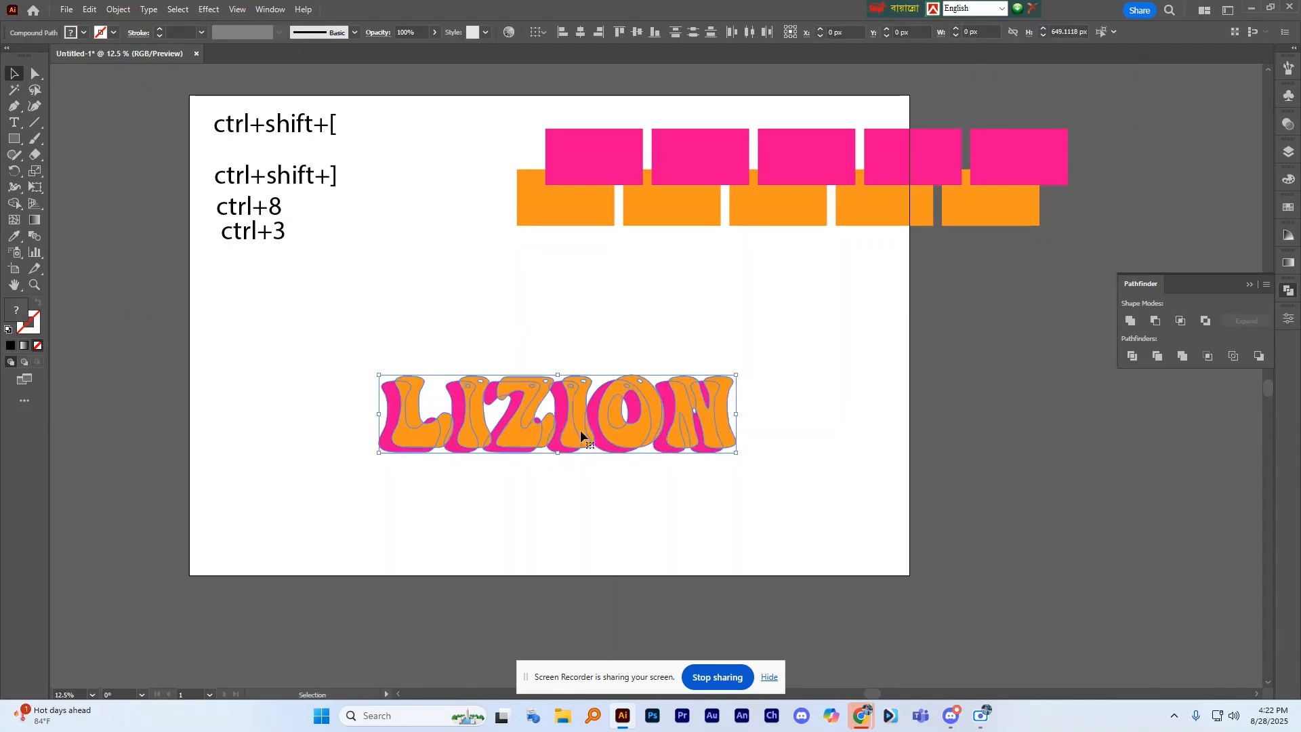
pyautogui.click(1153, 324)
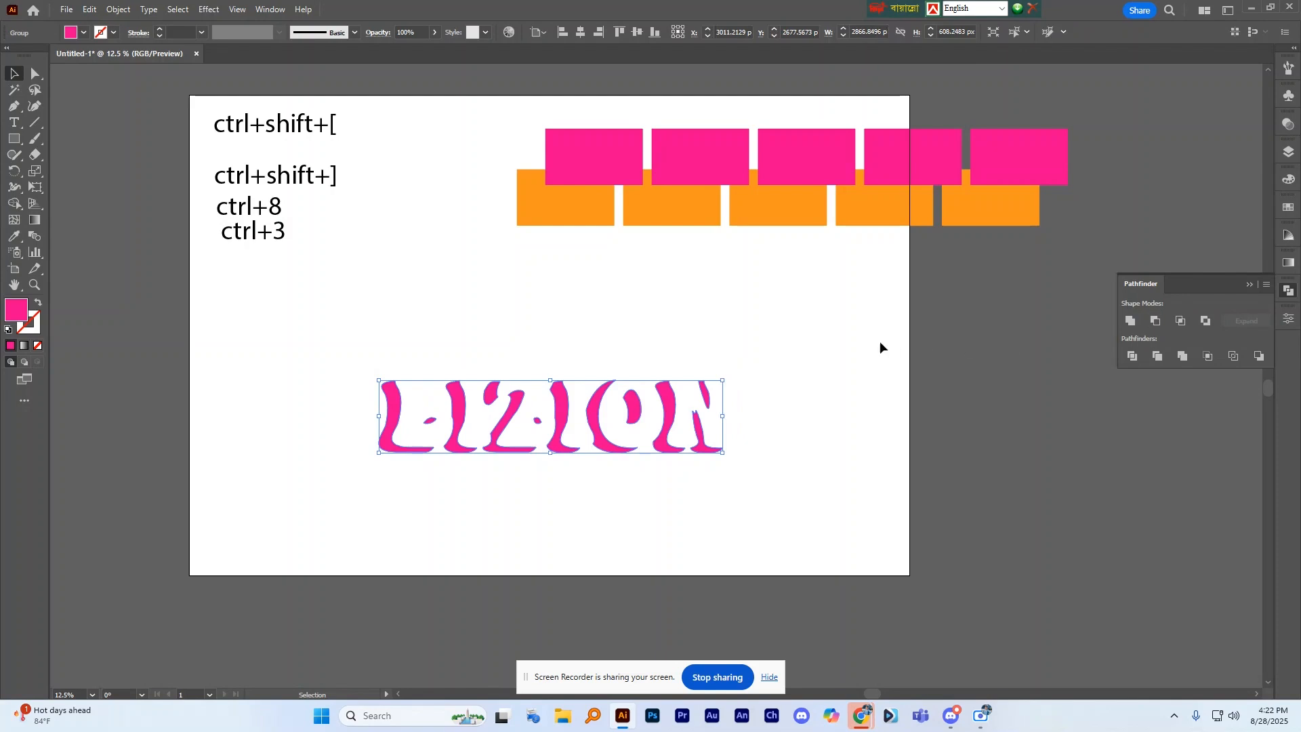
# Duplicate the "ctrl+3" note directly below itself and change the copy's text to "ctrl+alt+3"
pyautogui.click(790, 344)
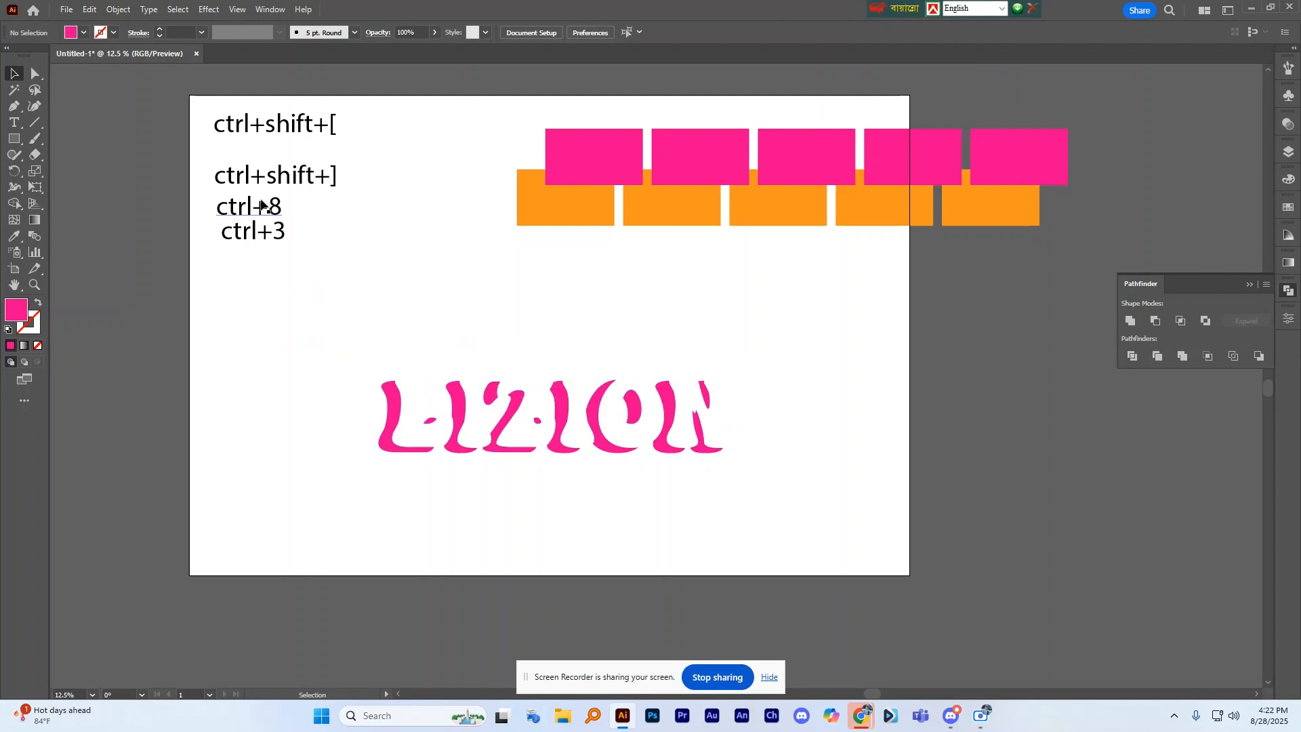
pyautogui.moveTo(250, 237); pyautogui.dragTo(252, 268)
pyautogui.doubleClick(273, 263)
pyautogui.write('a')
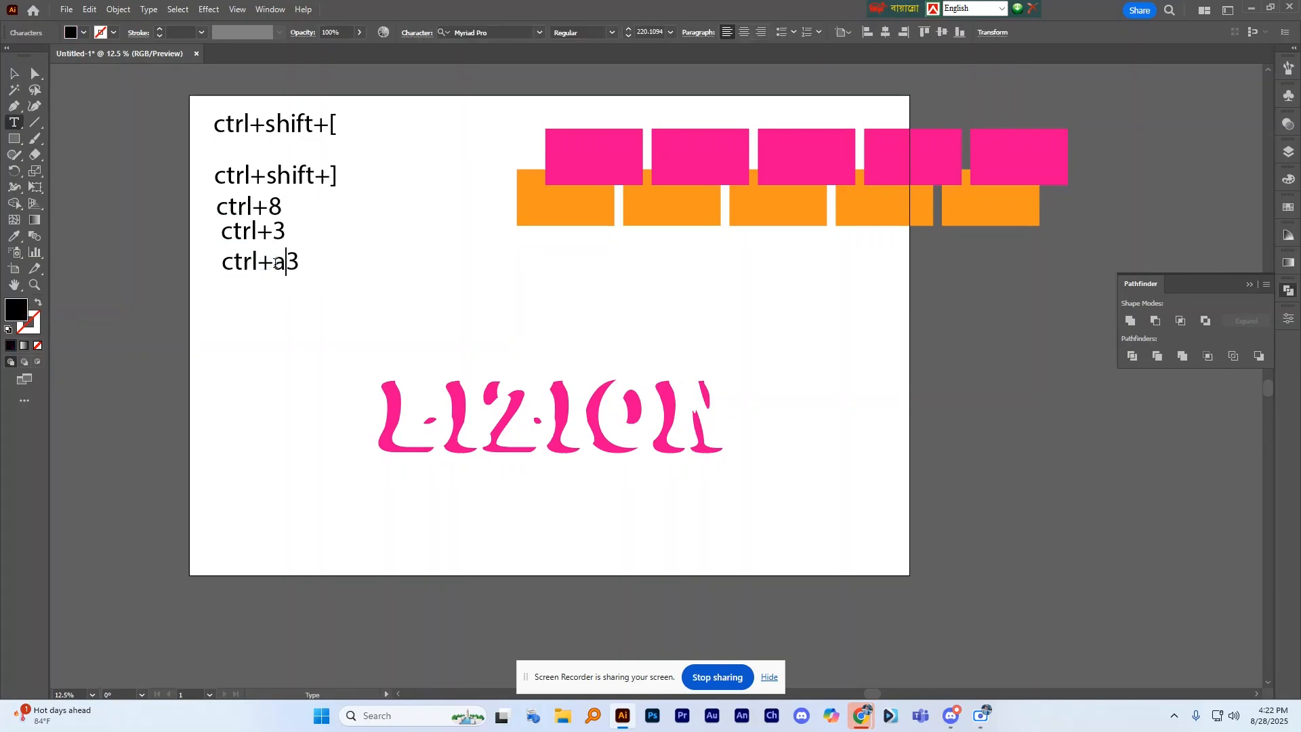
pyautogui.write('lt+')
pyautogui.press('Escape')
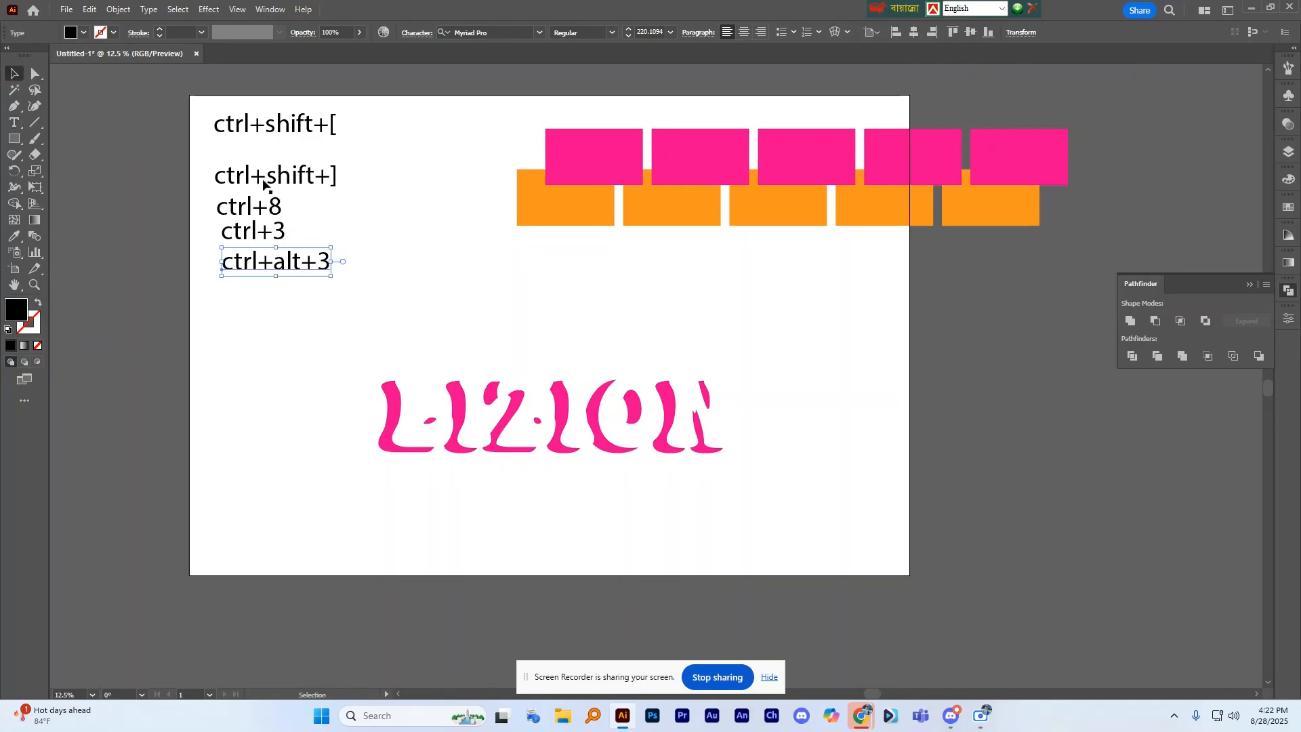
# Show all hidden objects to bring back the green LIZION lettering, leaving nothing selected
pyautogui.press('a')
pyautogui.click(450, 231)
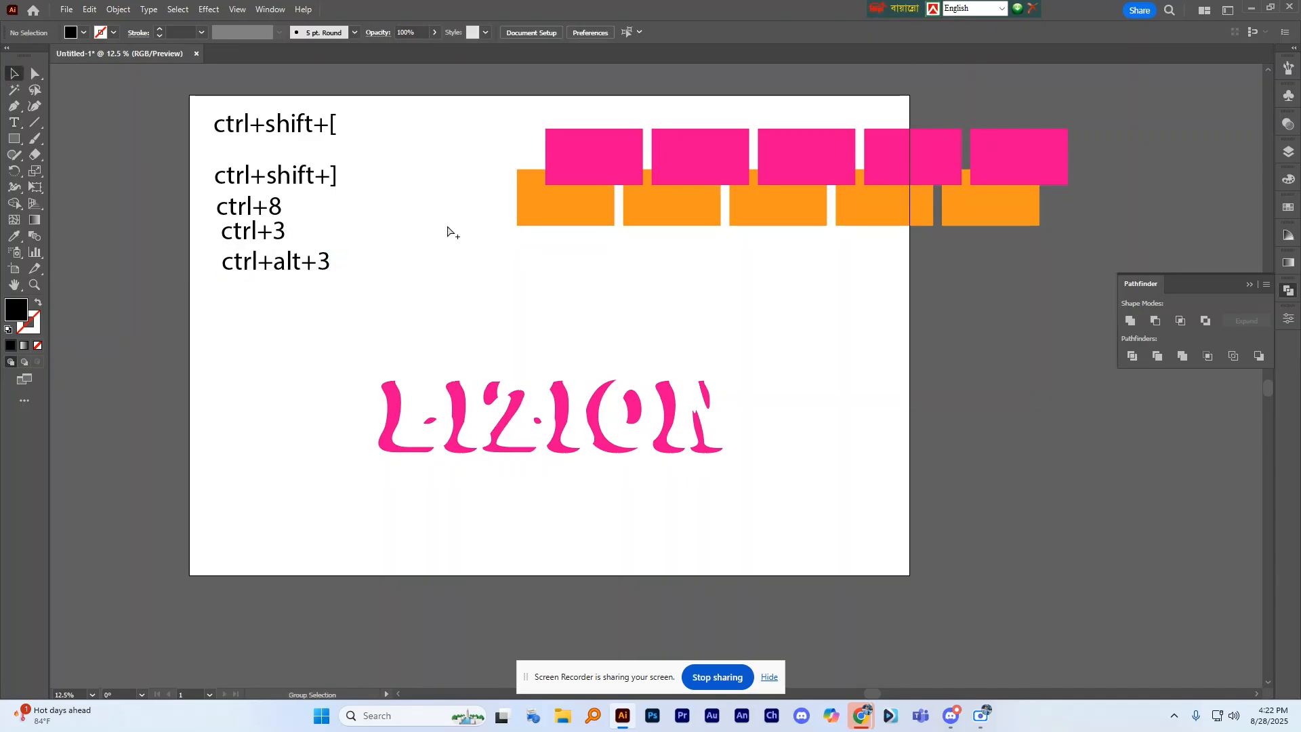
pyautogui.hotkey('ctrl', 'alt', '3')
pyautogui.click(464, 243)
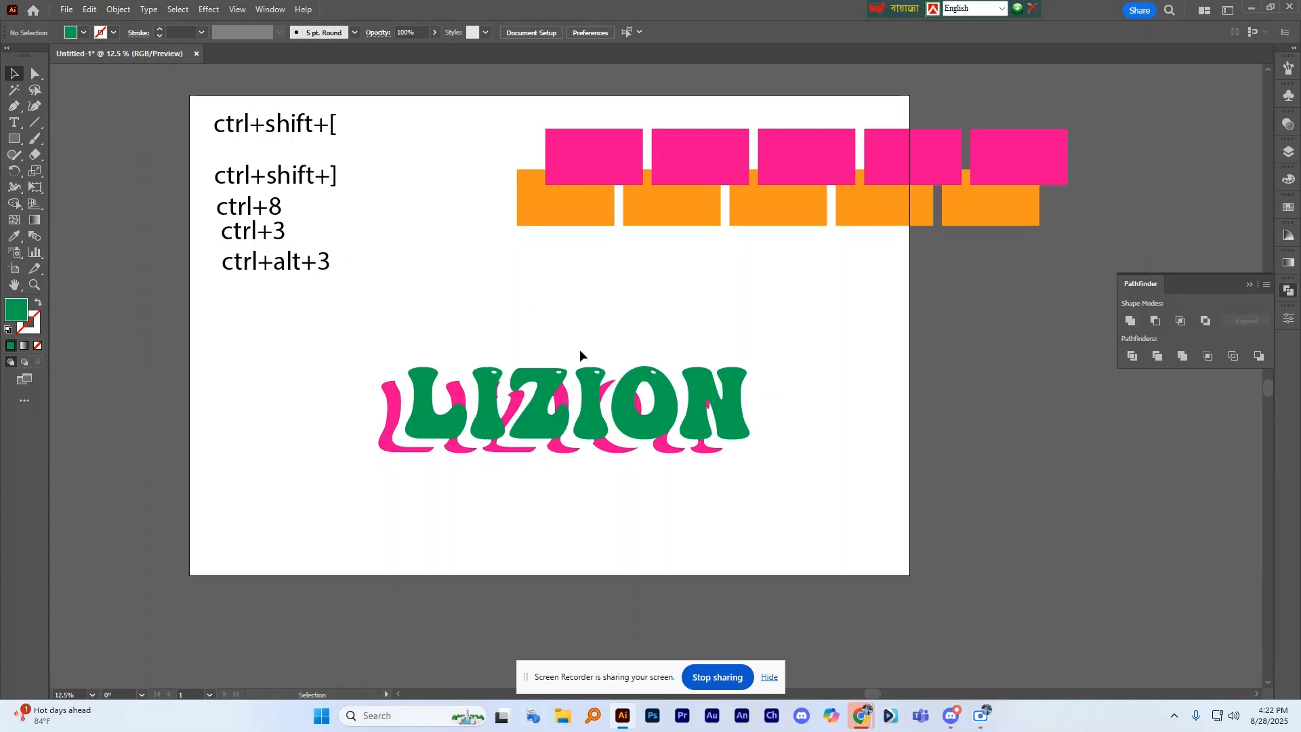
# Move the green LIZION lettering slightly down and left over the pink cut-out lettering, nudge it 6 px right, and deselect it
pyautogui.moveTo(640, 380); pyautogui.dragTo(631, 388)
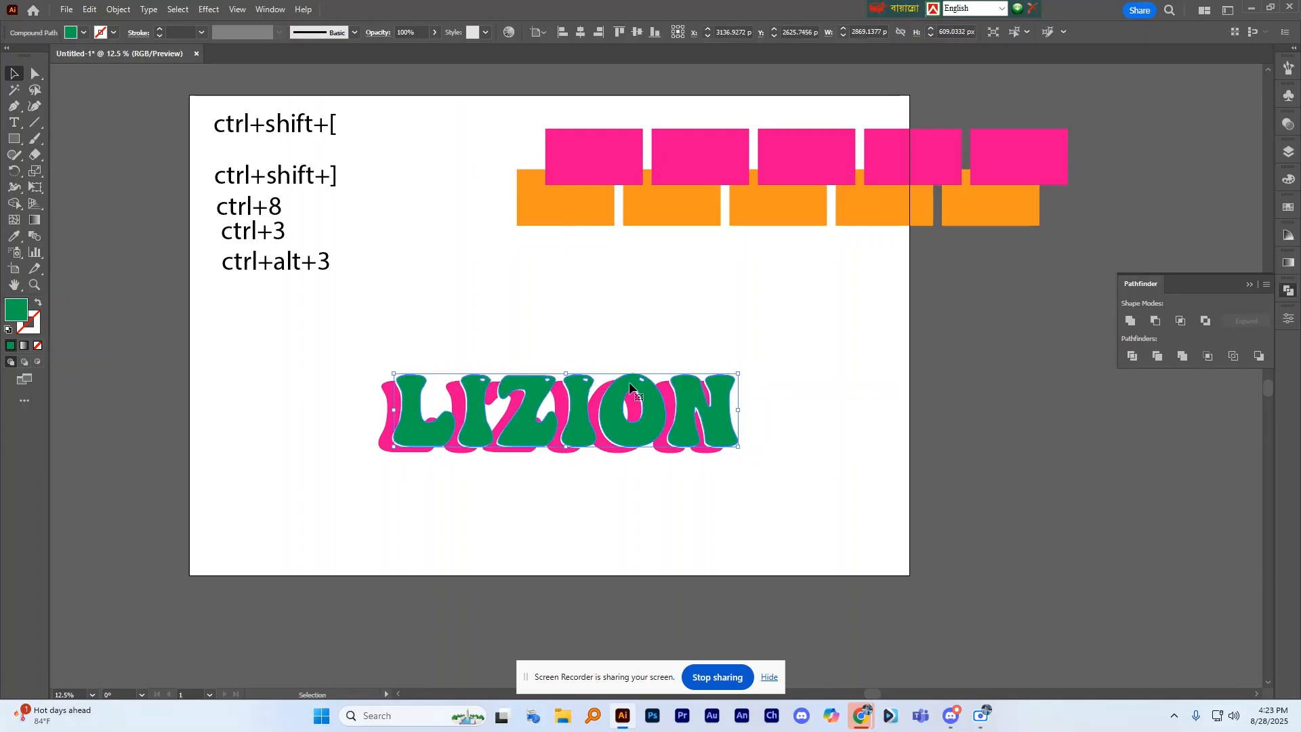
pyautogui.press('Right')
pyautogui.press('Right')
pyautogui.press('Right')
pyautogui.press('Right')
pyautogui.press('Right')
pyautogui.press('Right')
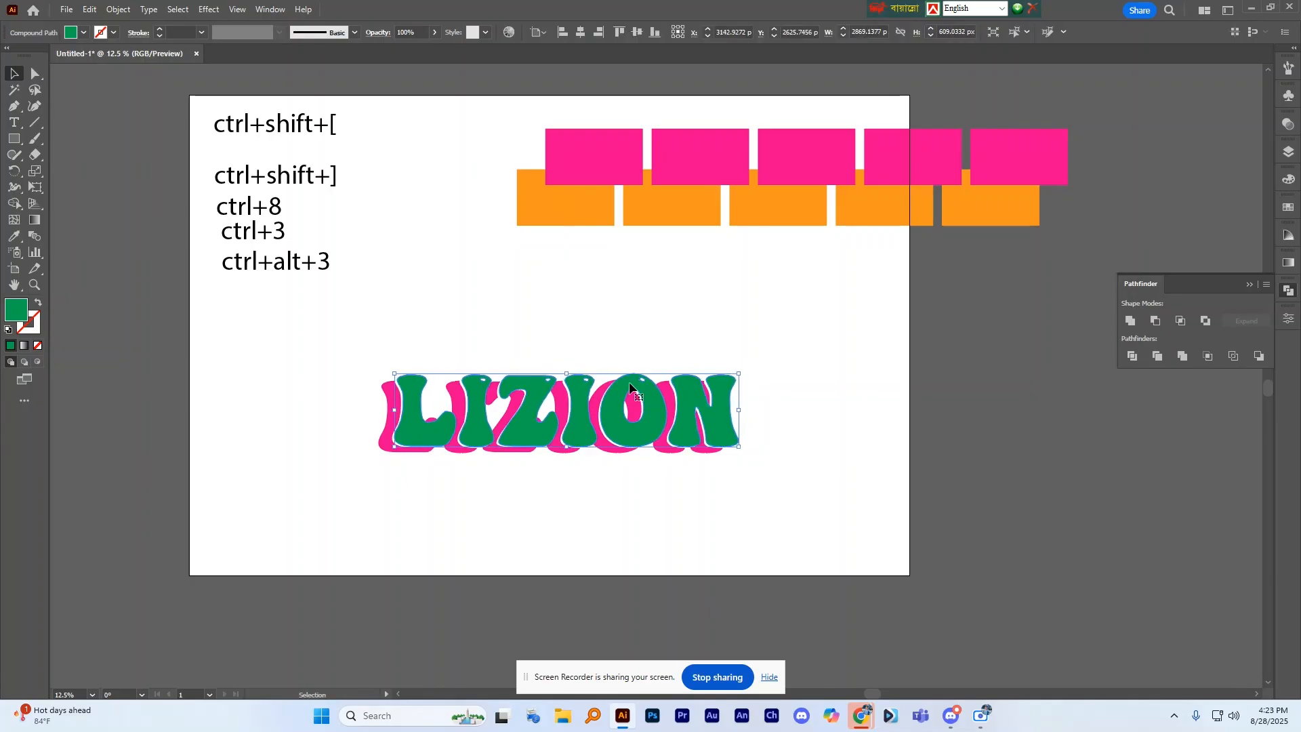
pyautogui.click(631, 328)
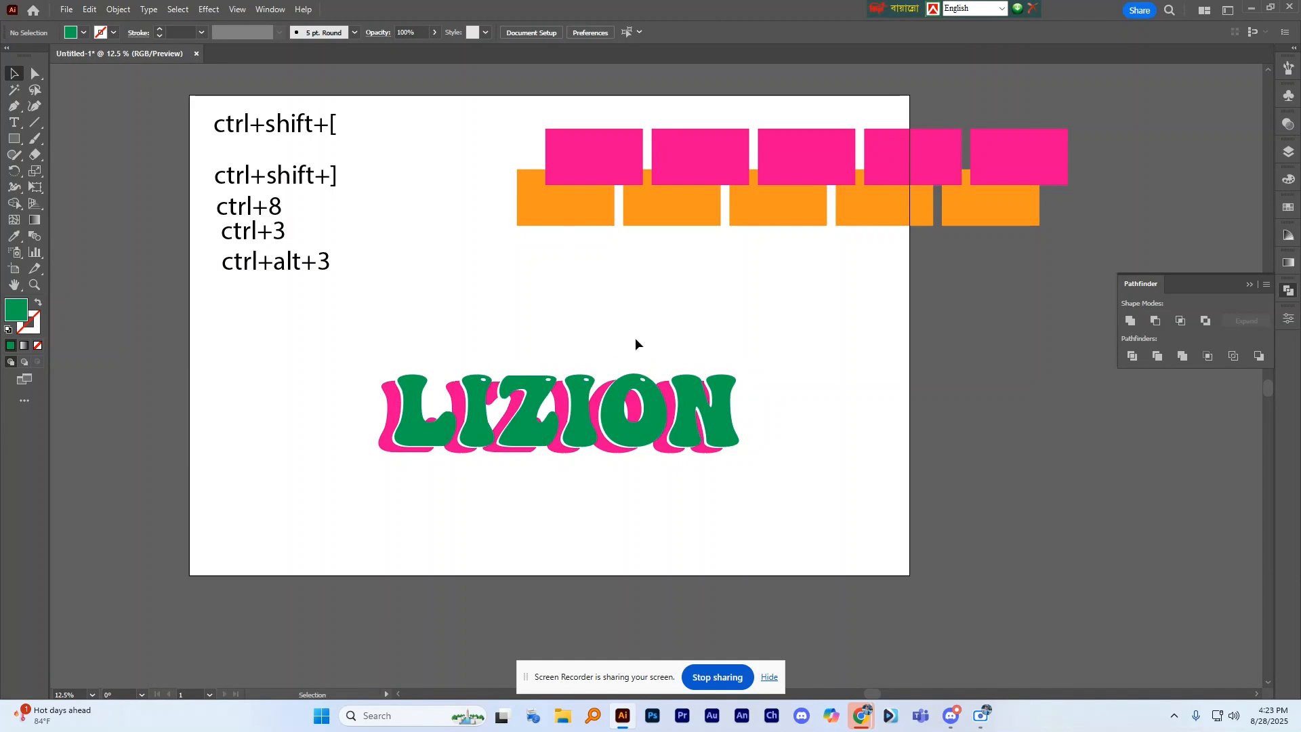